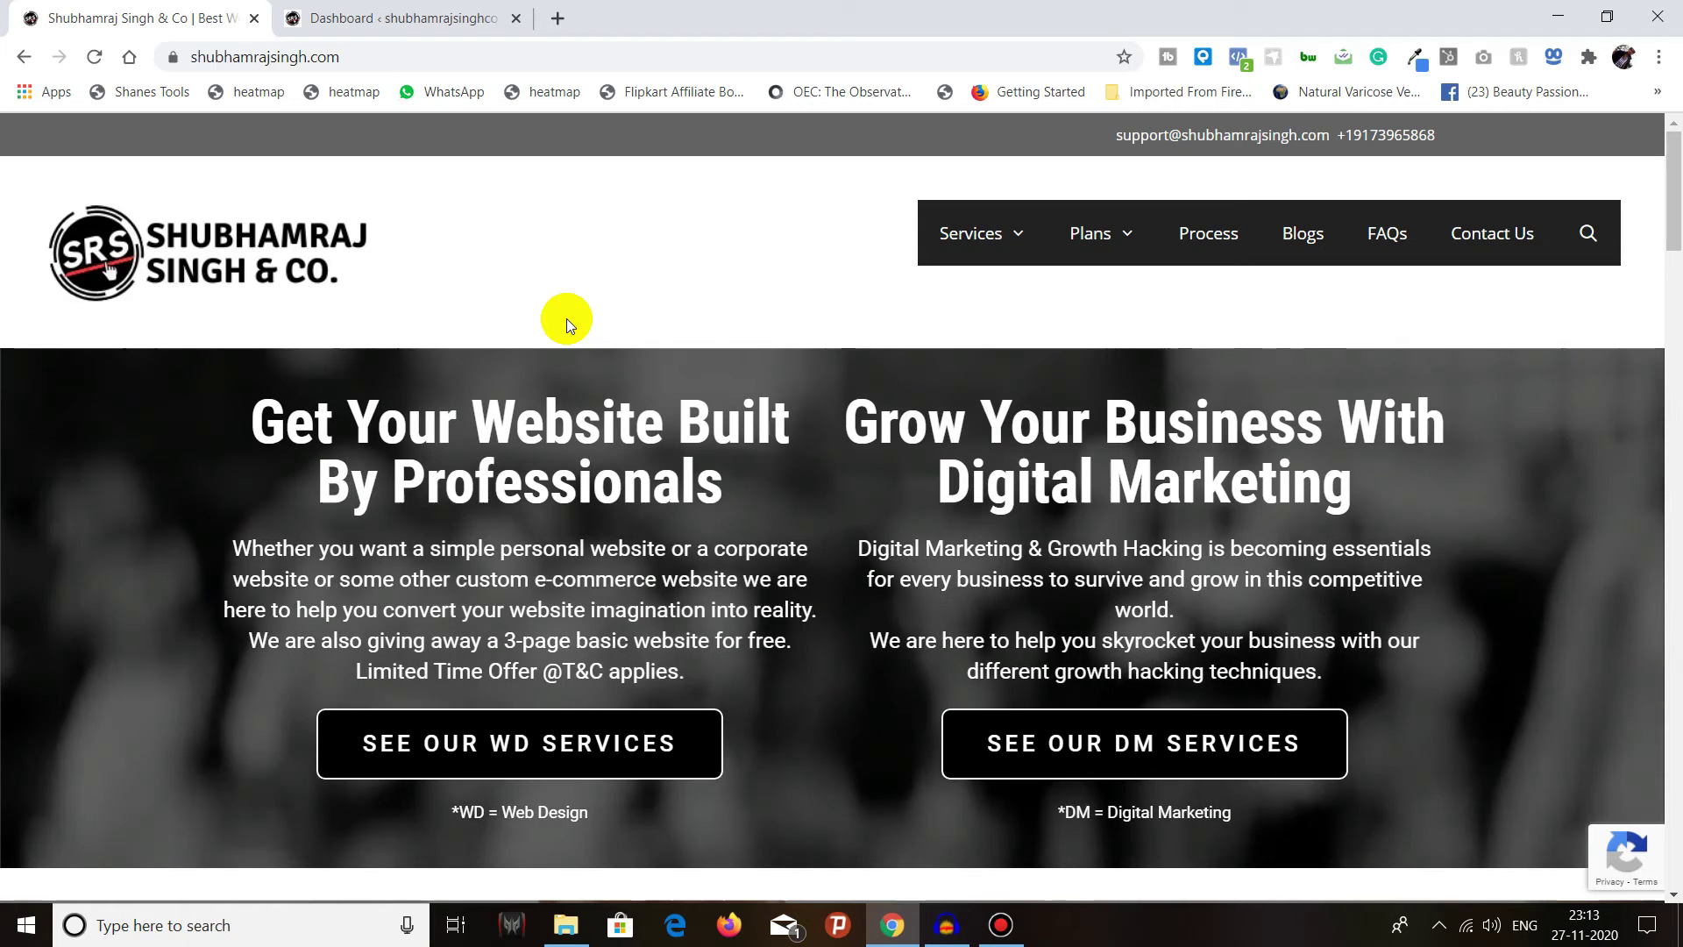
Step: Go to the site's WordPress dashboard, bring up the General Settings and dismiss the Black Friday banner
left_click(396, 21)
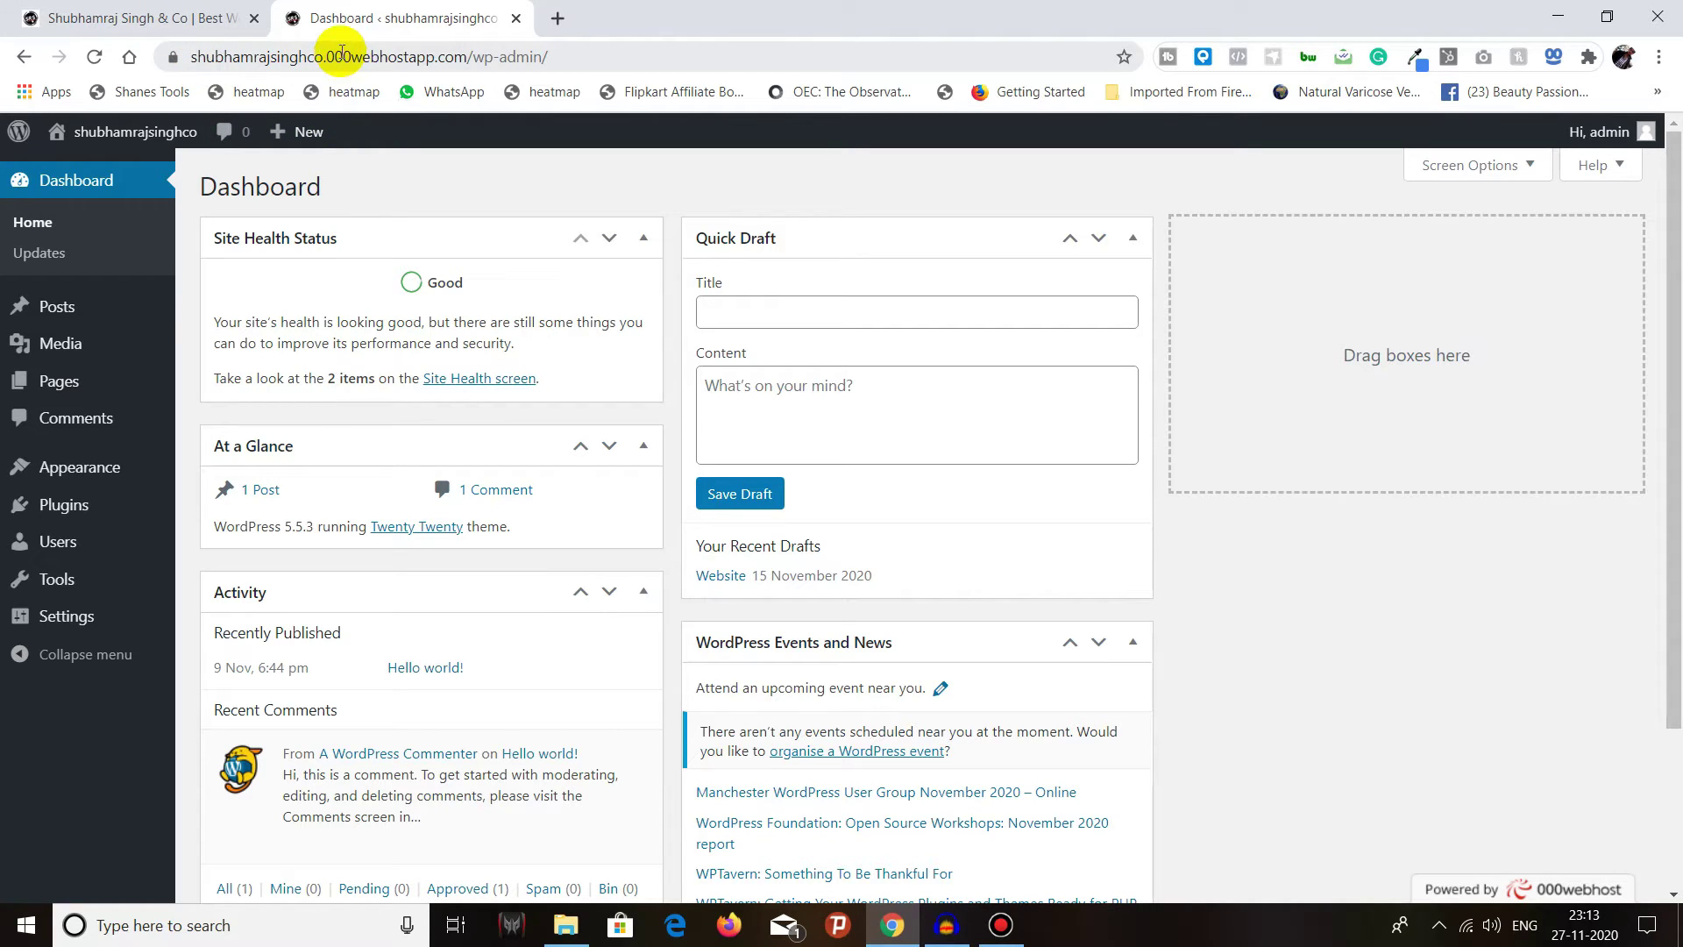
mouse_move(366, 172)
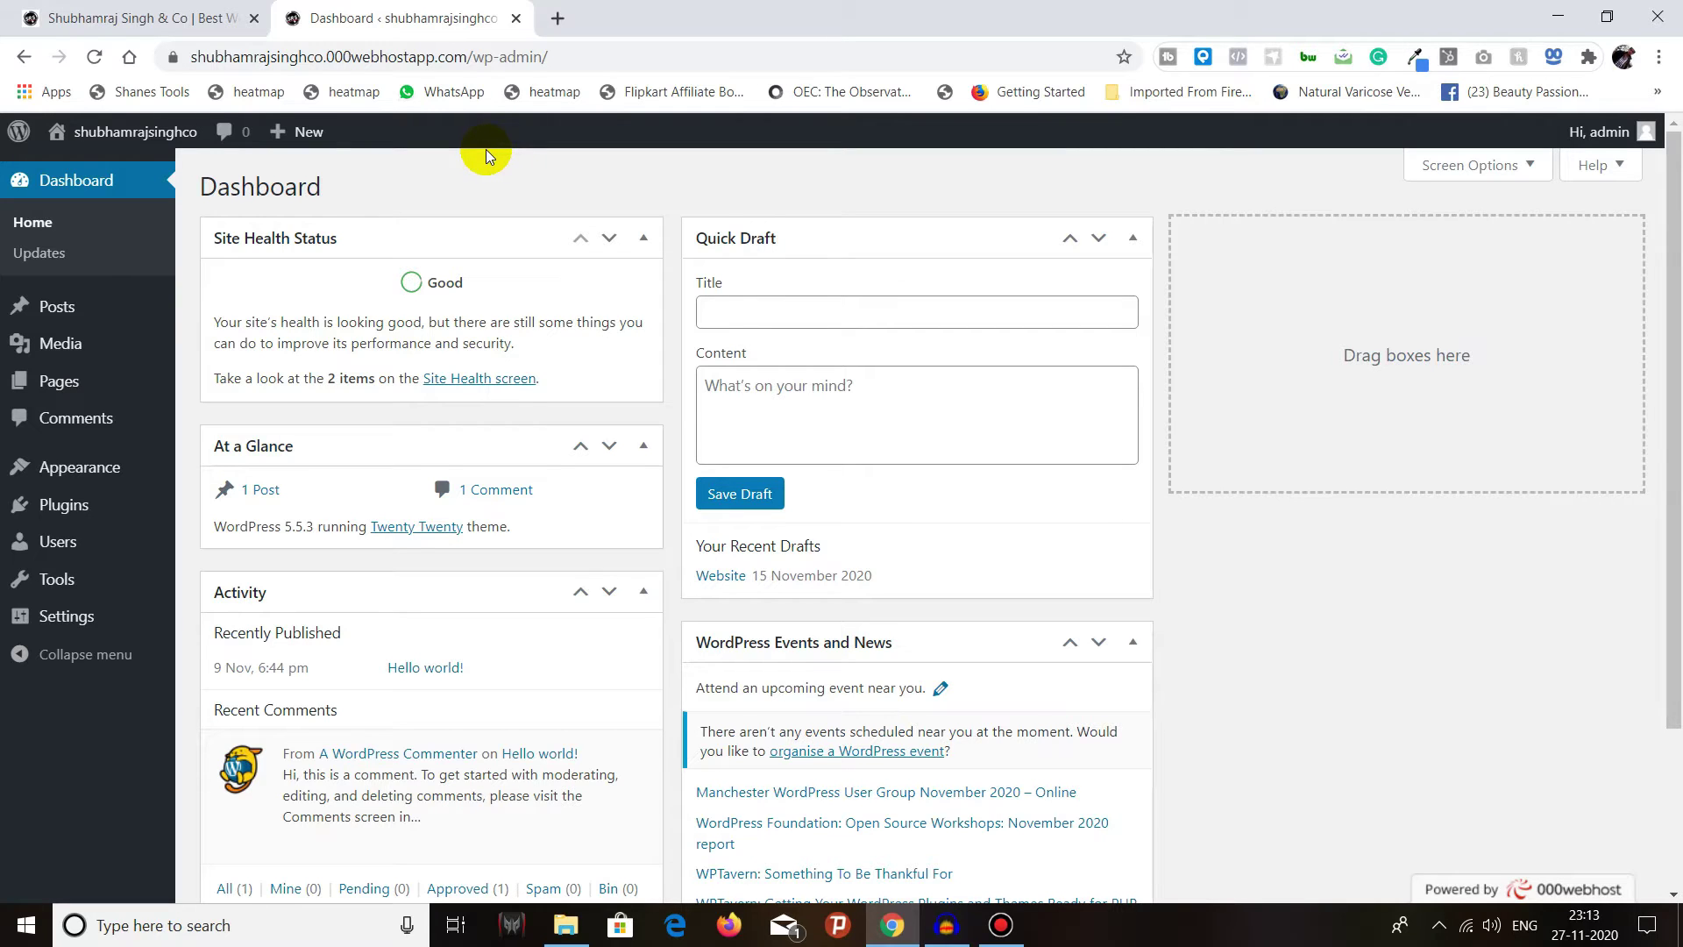
mouse_move(127, 342)
mouse_move(69, 627)
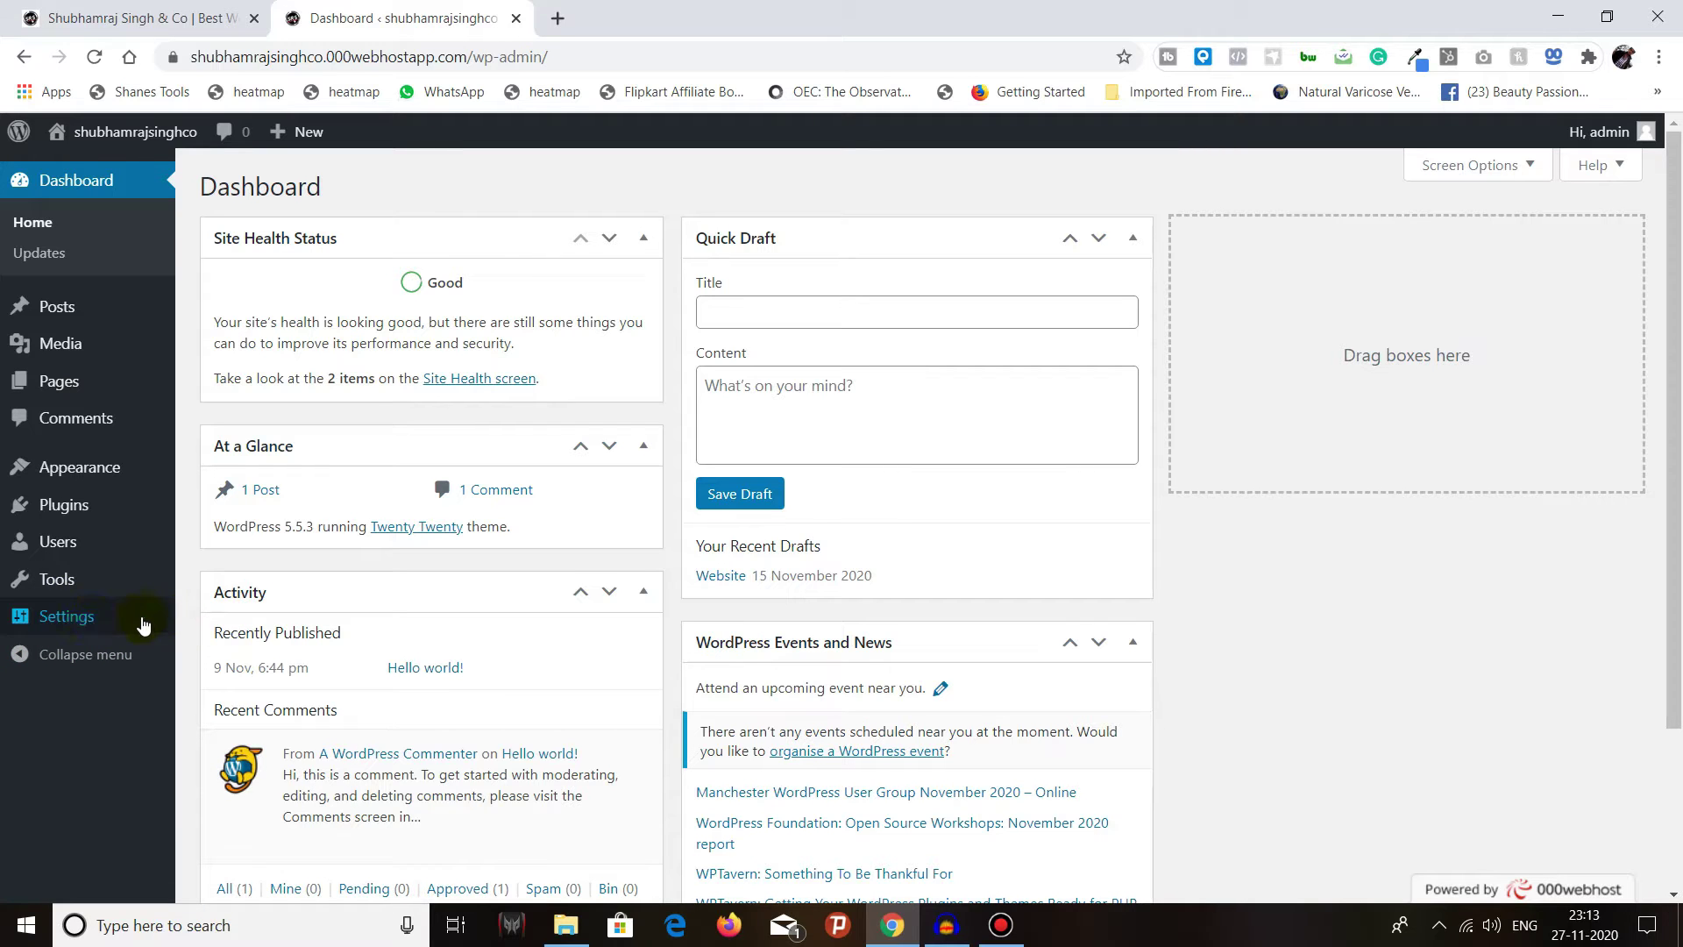
left_click(93, 625)
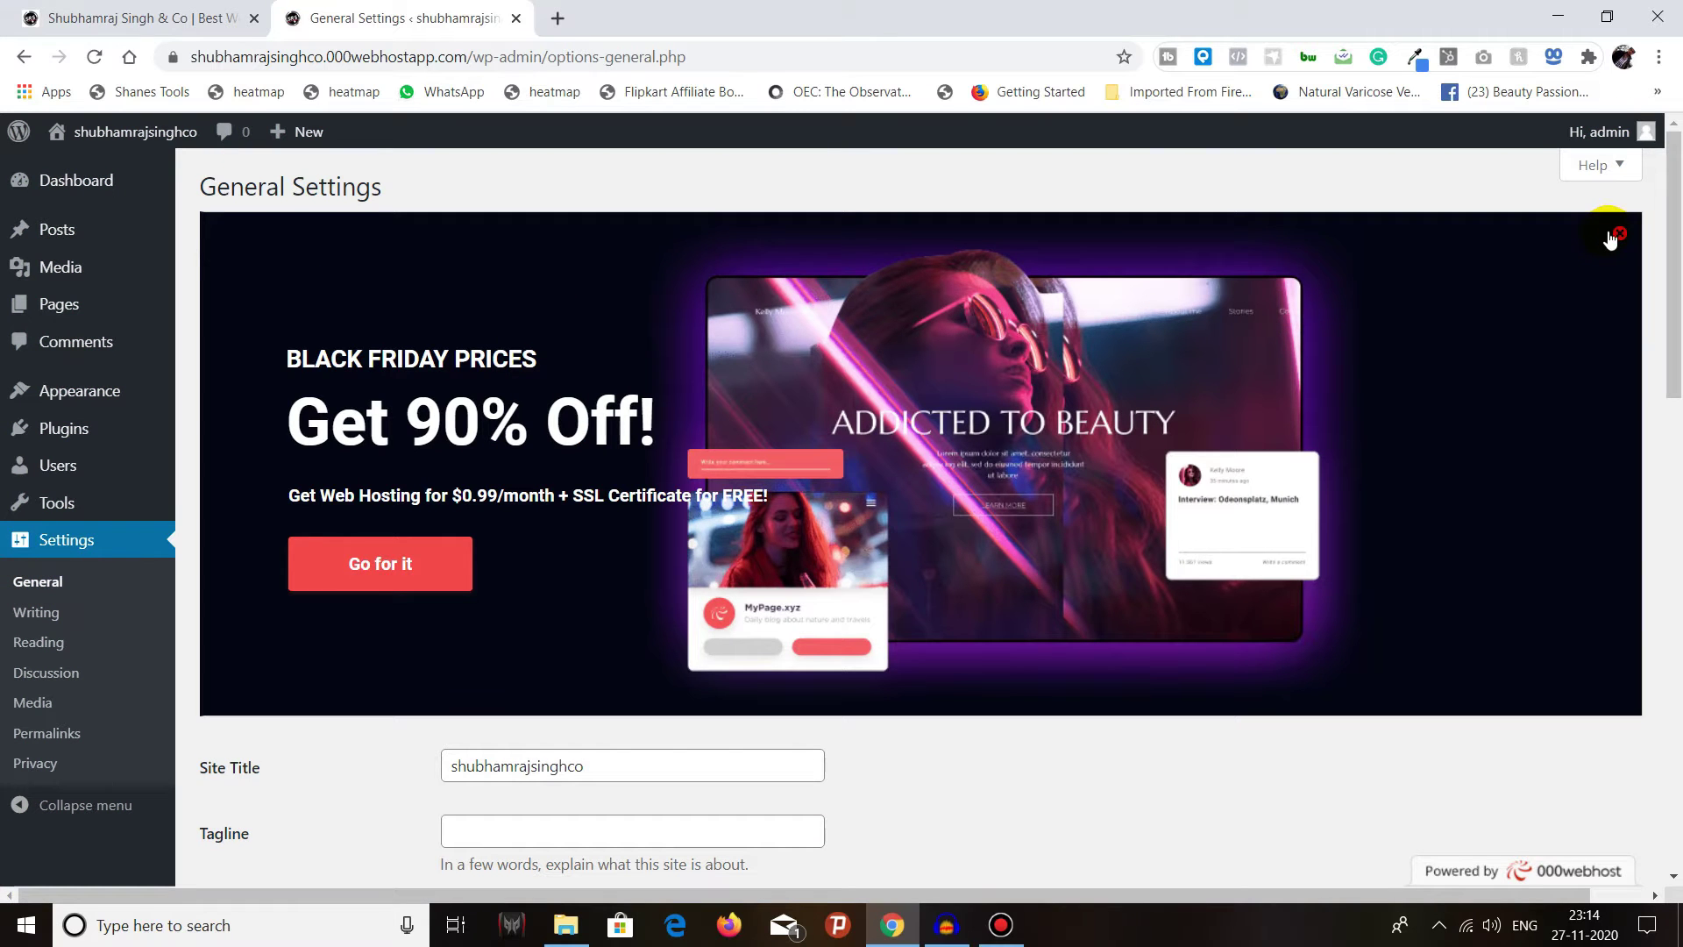
left_click(1621, 233)
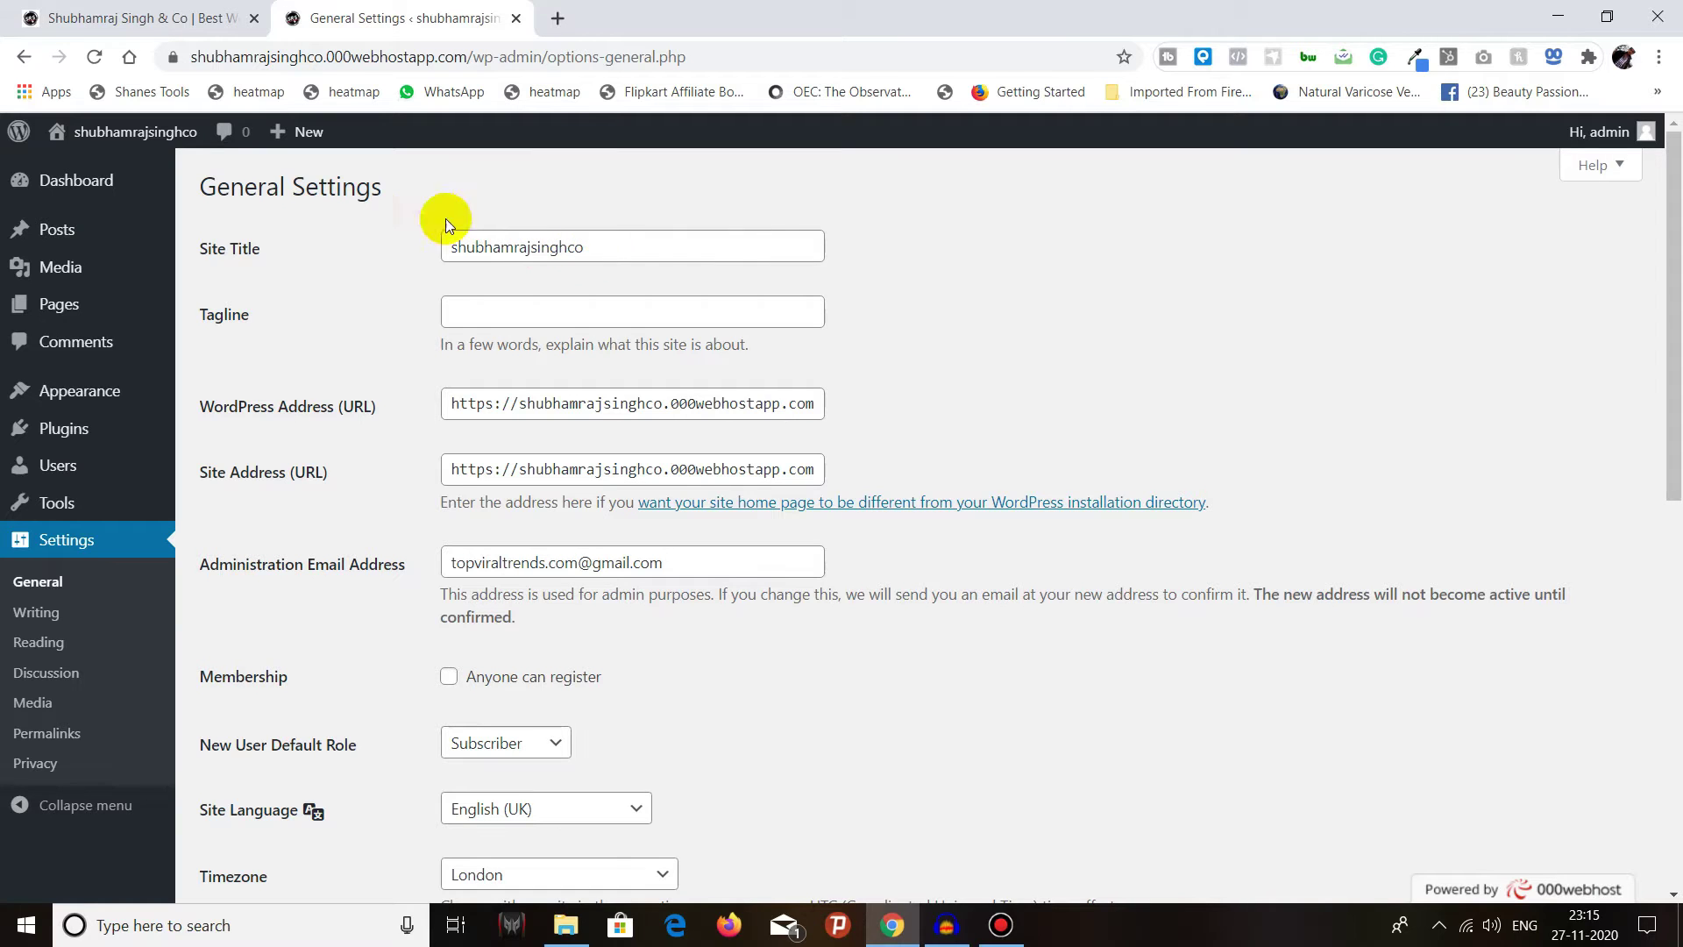
Step: View the live site in a separate browser tab, compare its header with the General Settings, and return to the settings
mouse_move(136, 132)
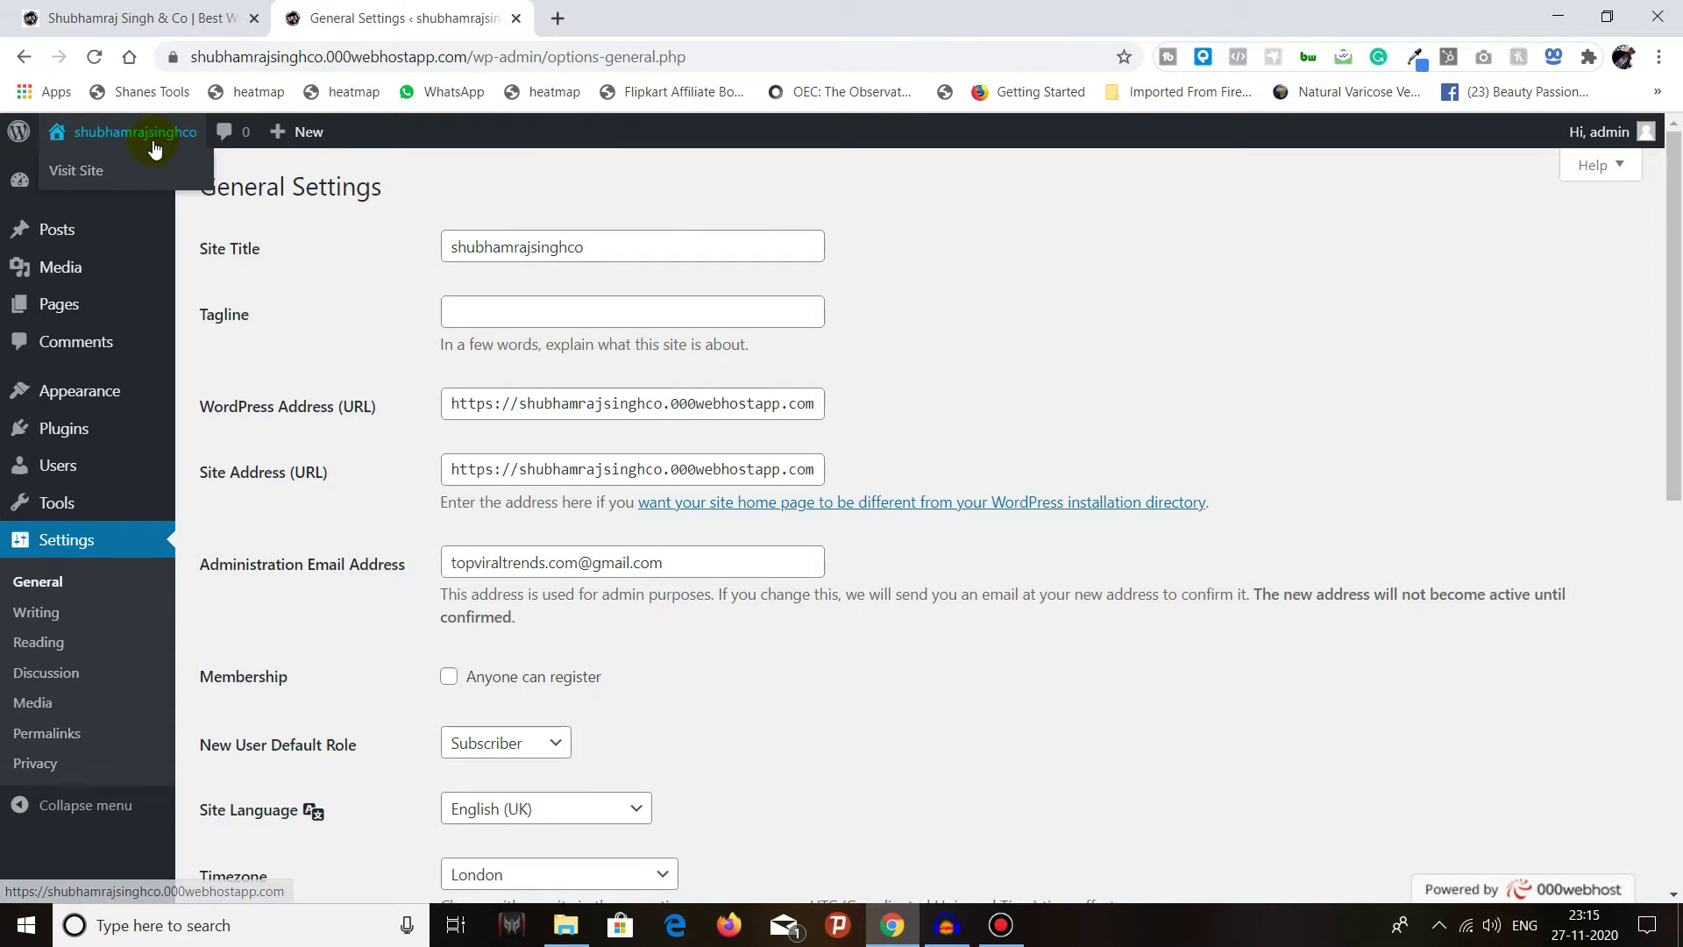
right_click(135, 170)
left_click(167, 184)
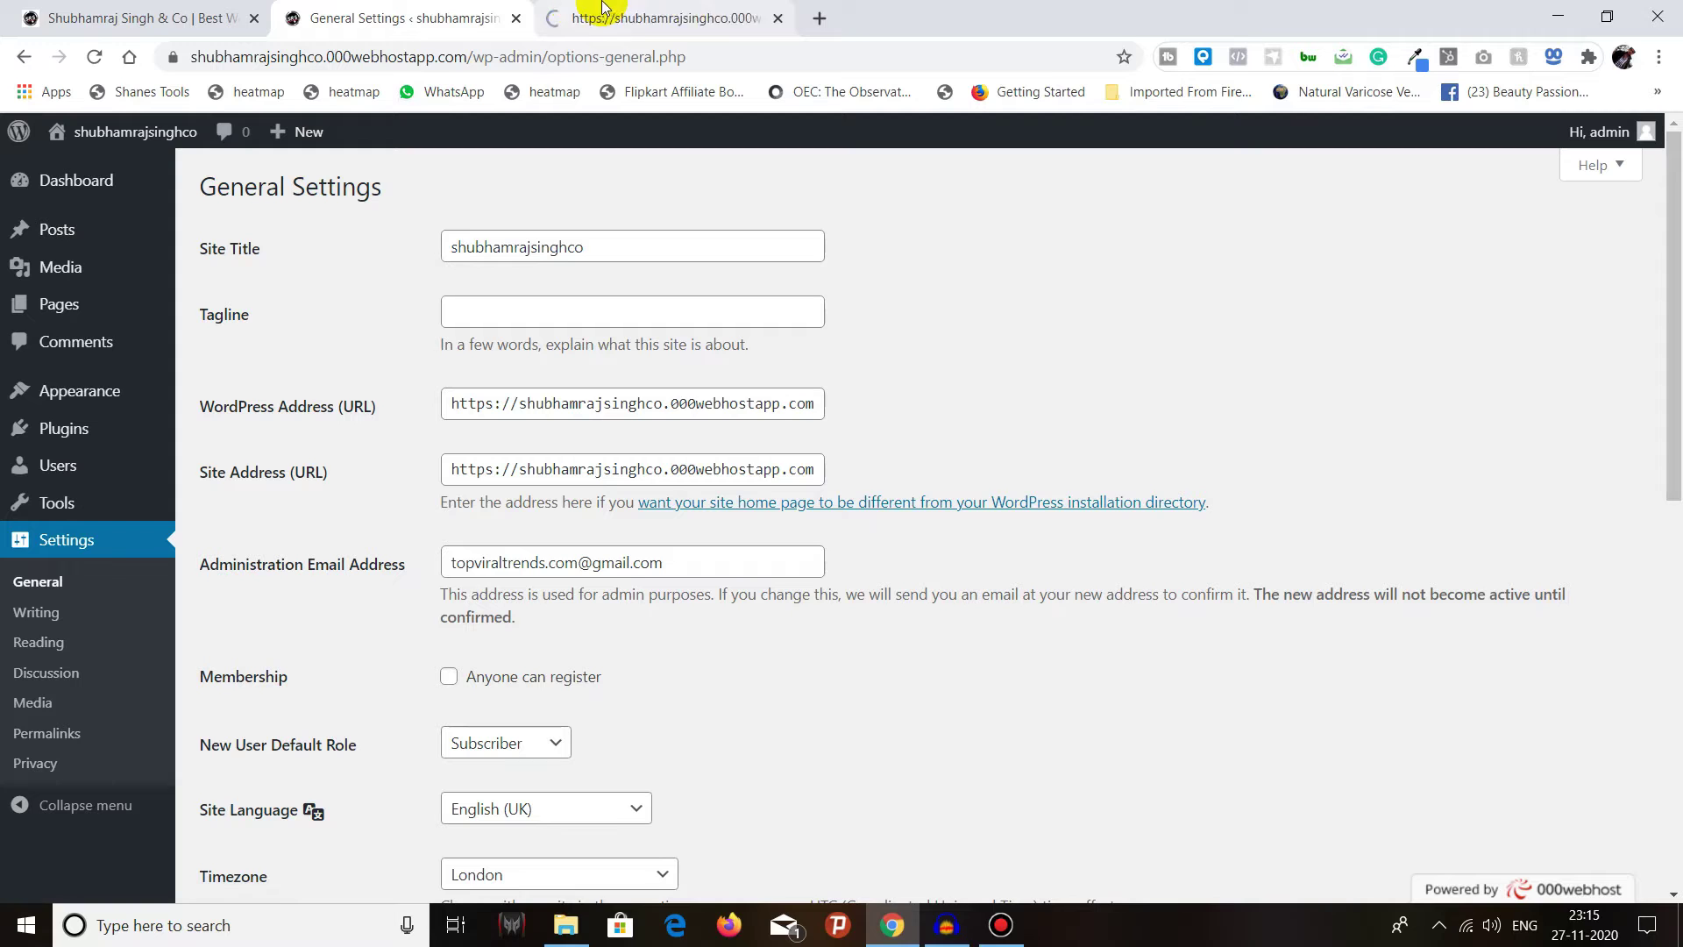
left_click(574, 33)
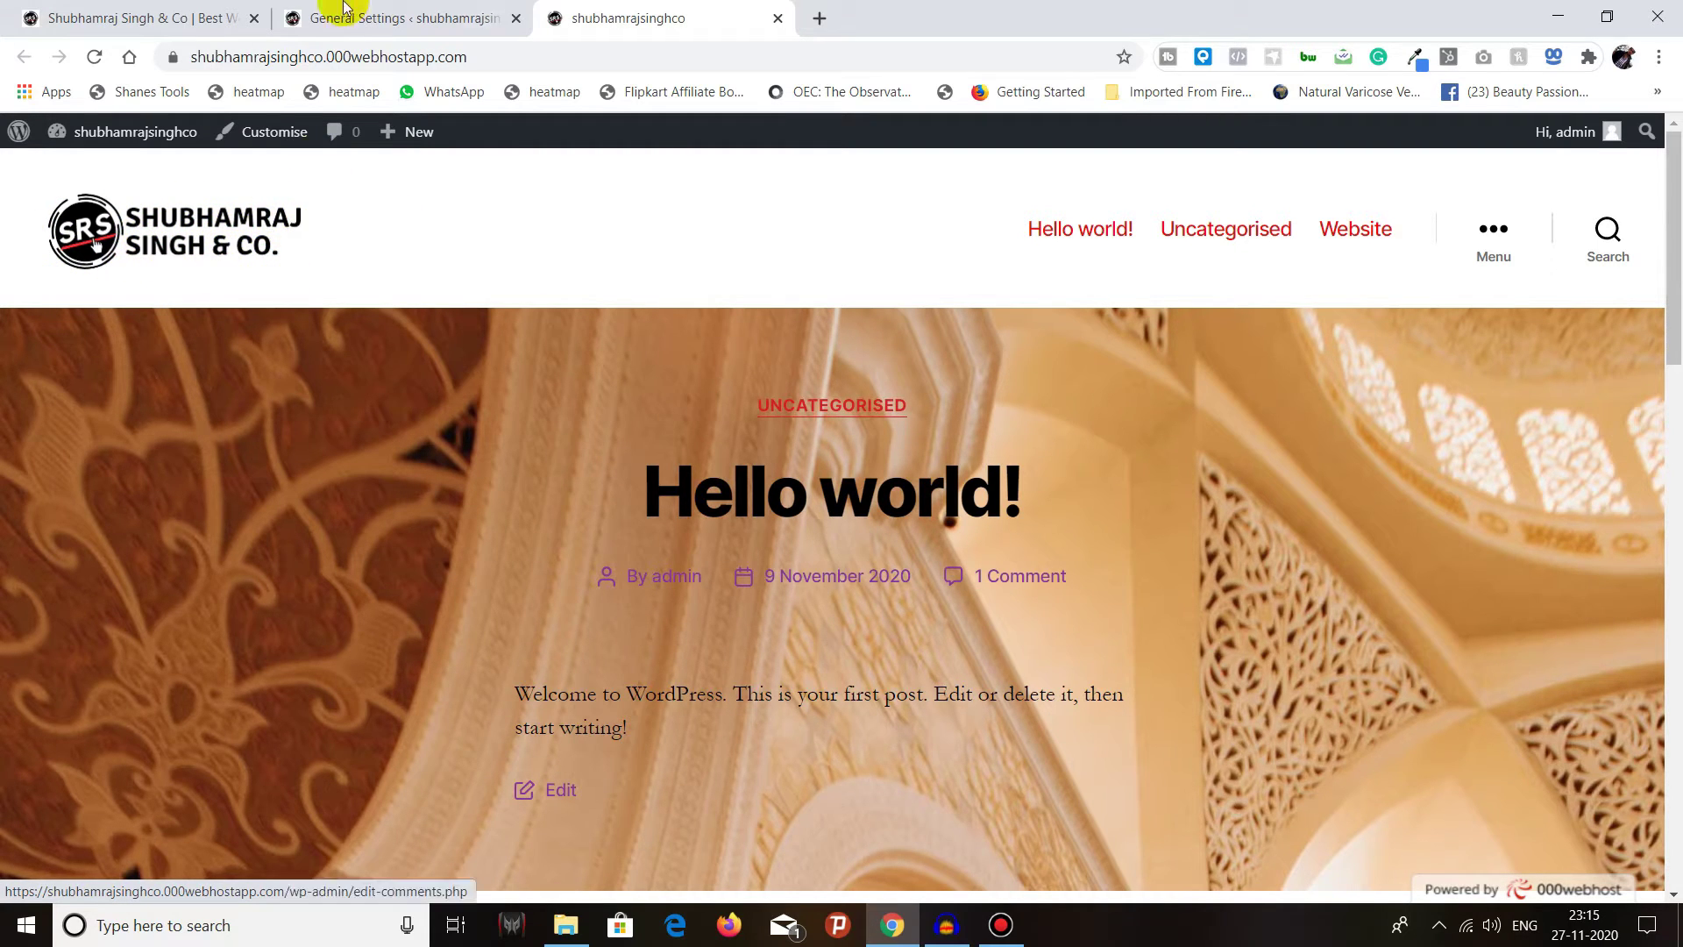
left_click(377, 16)
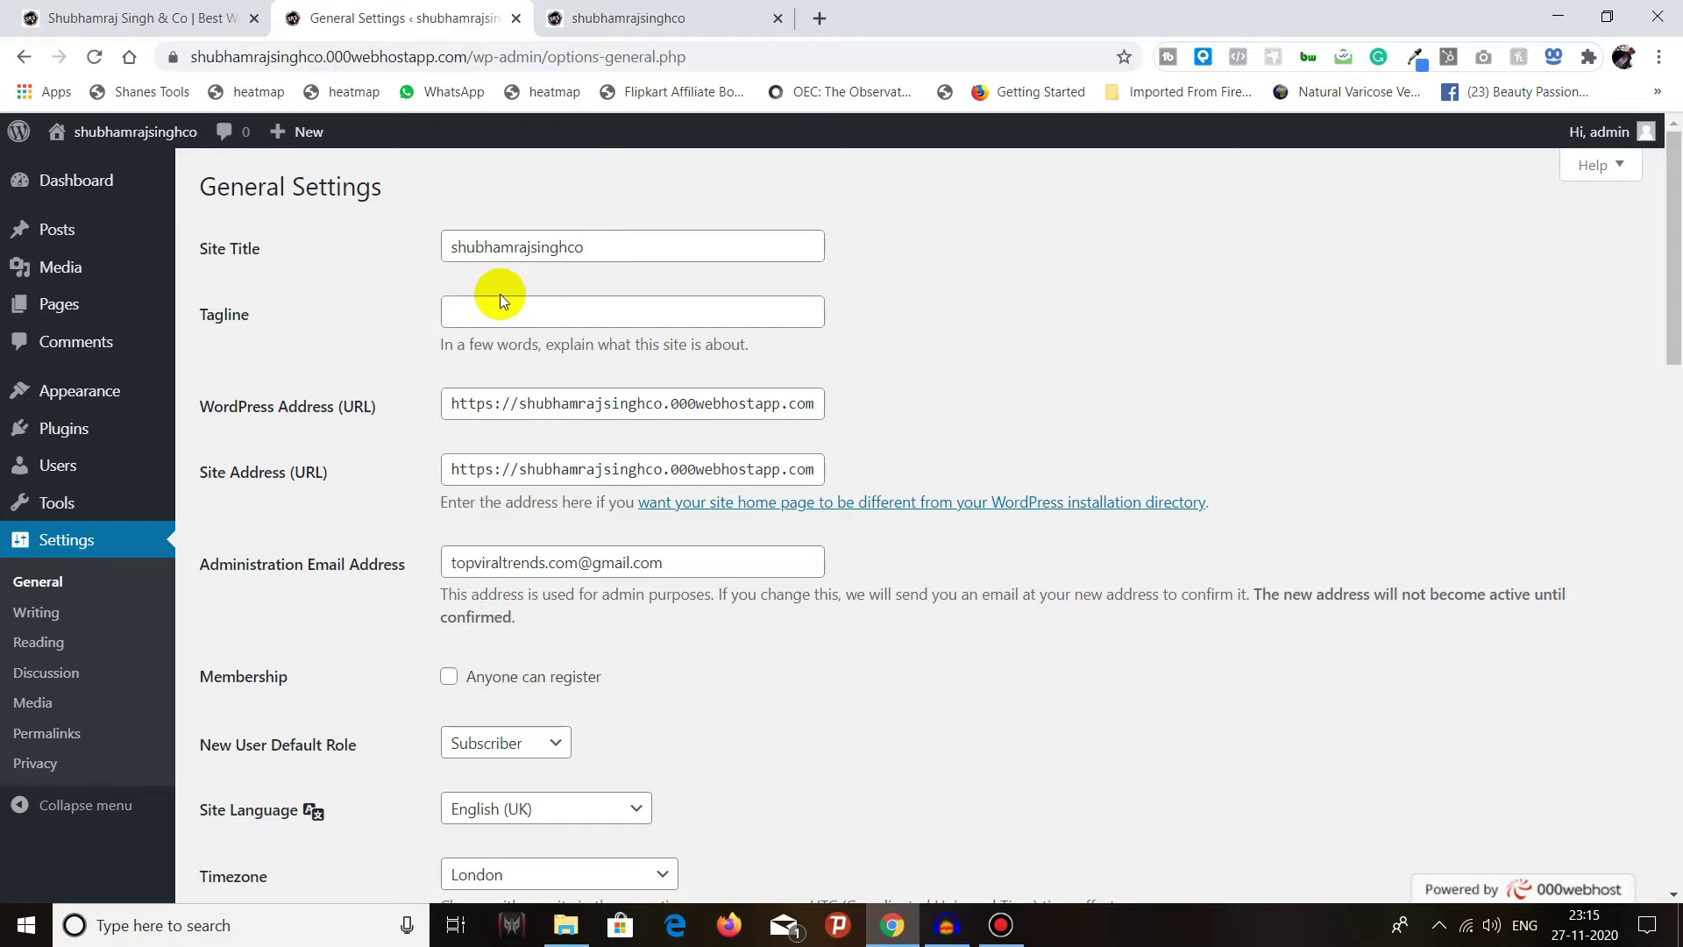
left_click(623, 17)
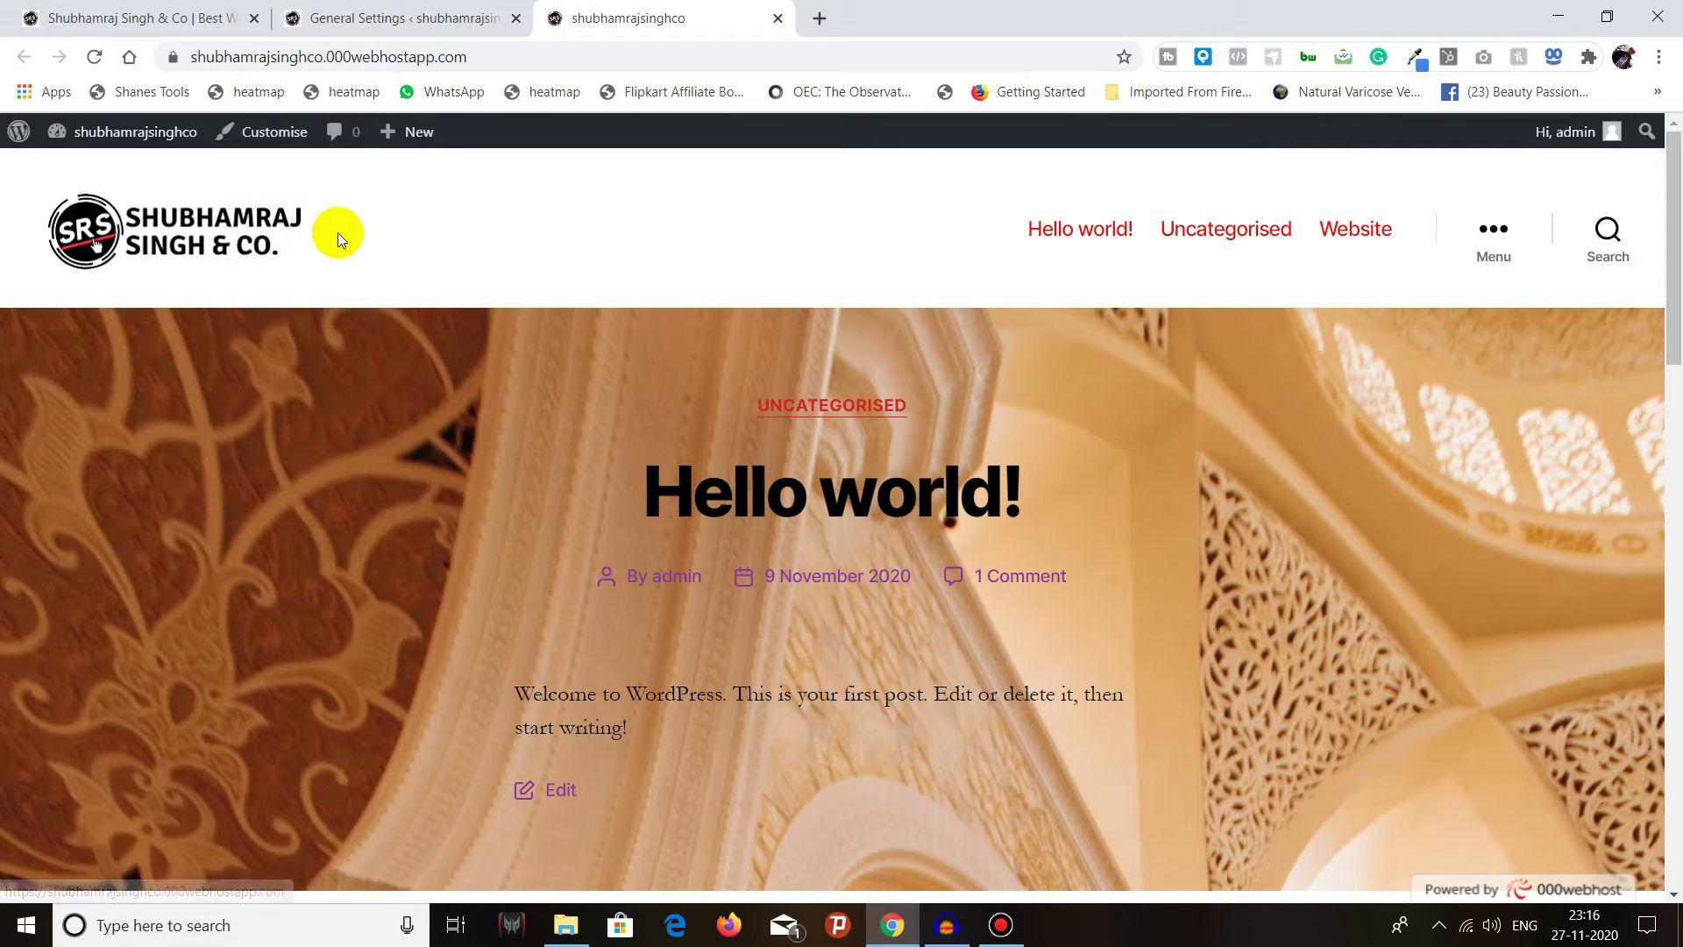
left_click(377, 18)
left_click(701, 8)
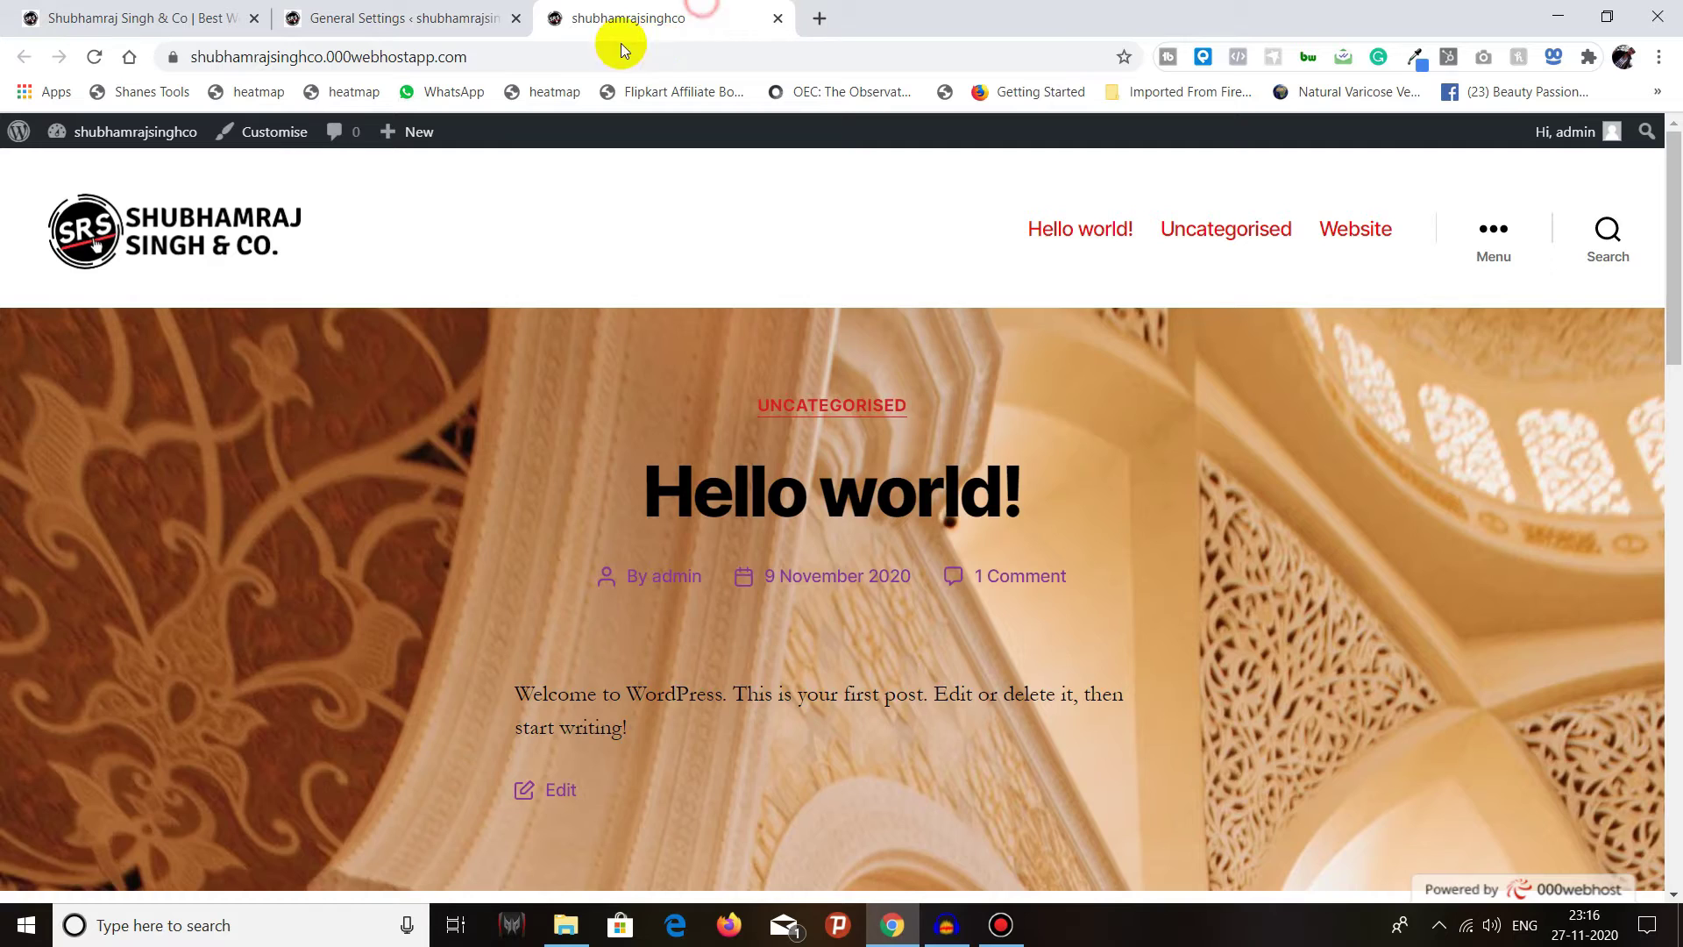
left_click(452, 17)
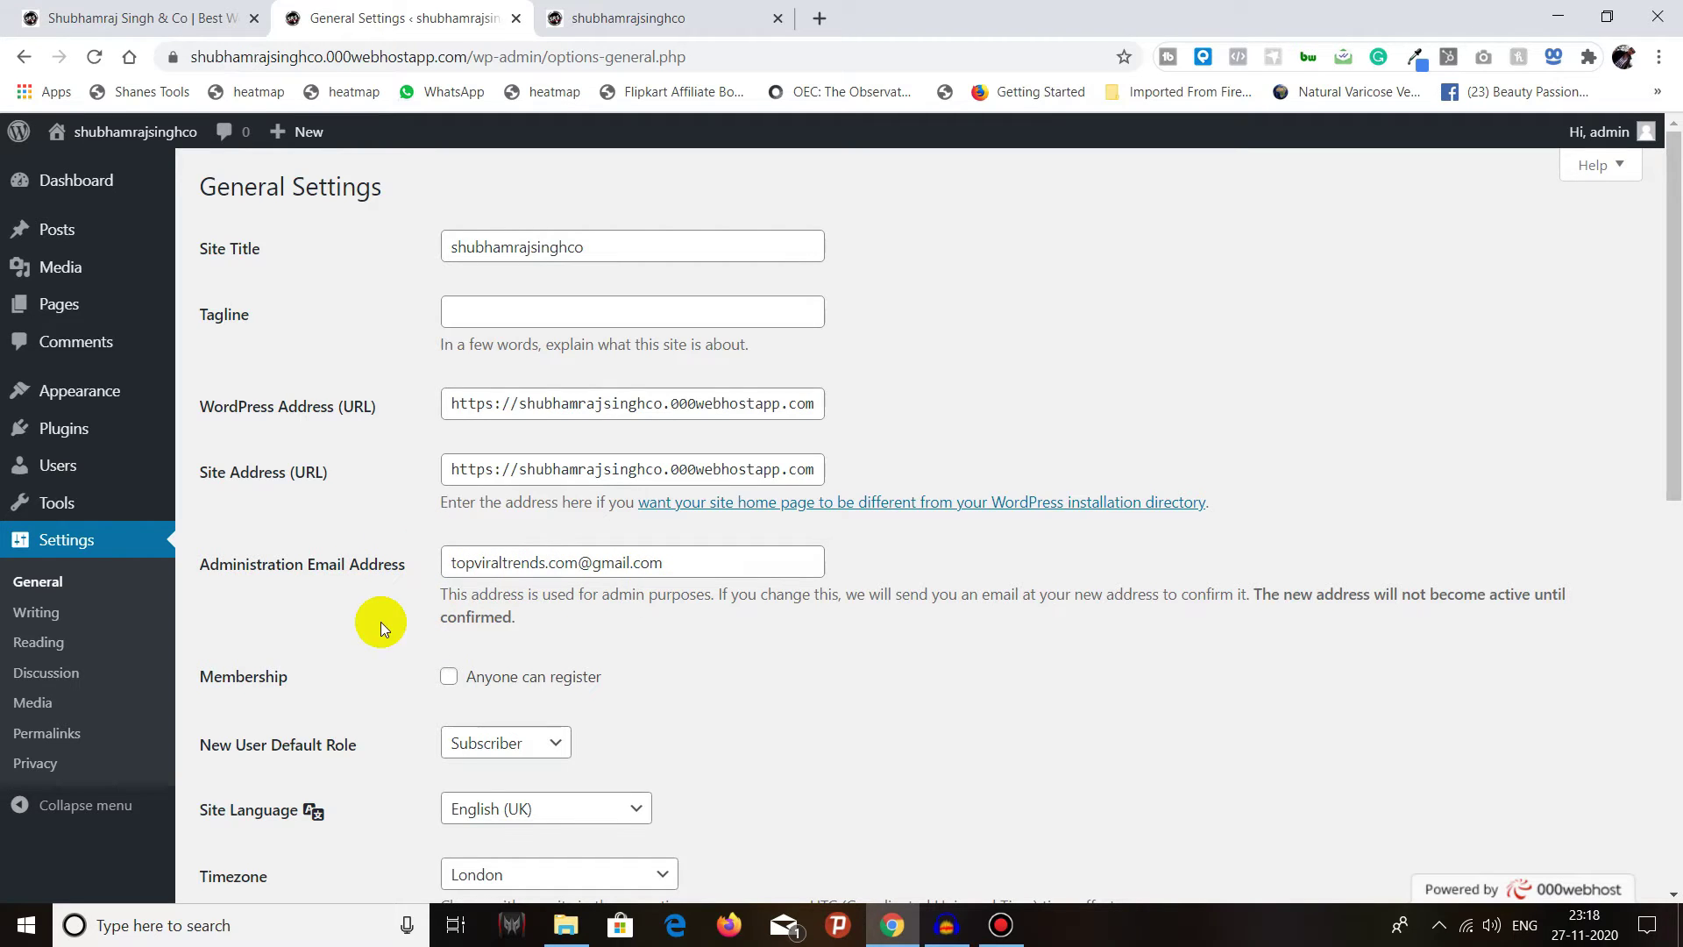
Step: Examine the available choices for New User Default Role and Site Language in the General Settings
scroll(291, 601, "down", 3)
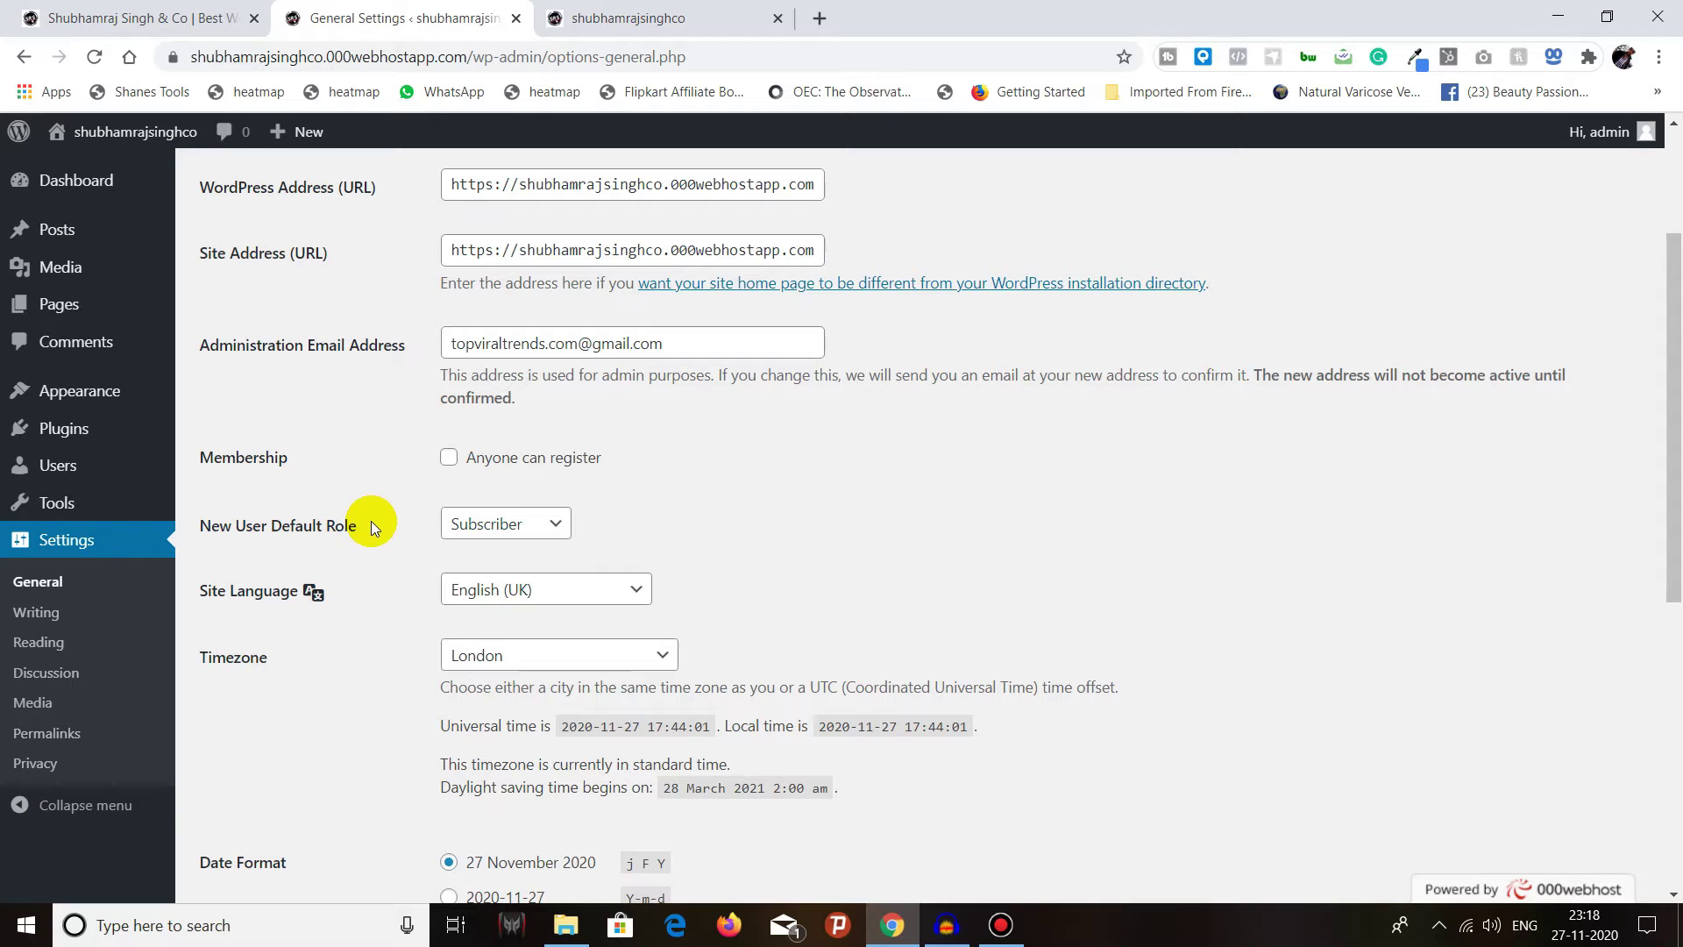
left_click(449, 524)
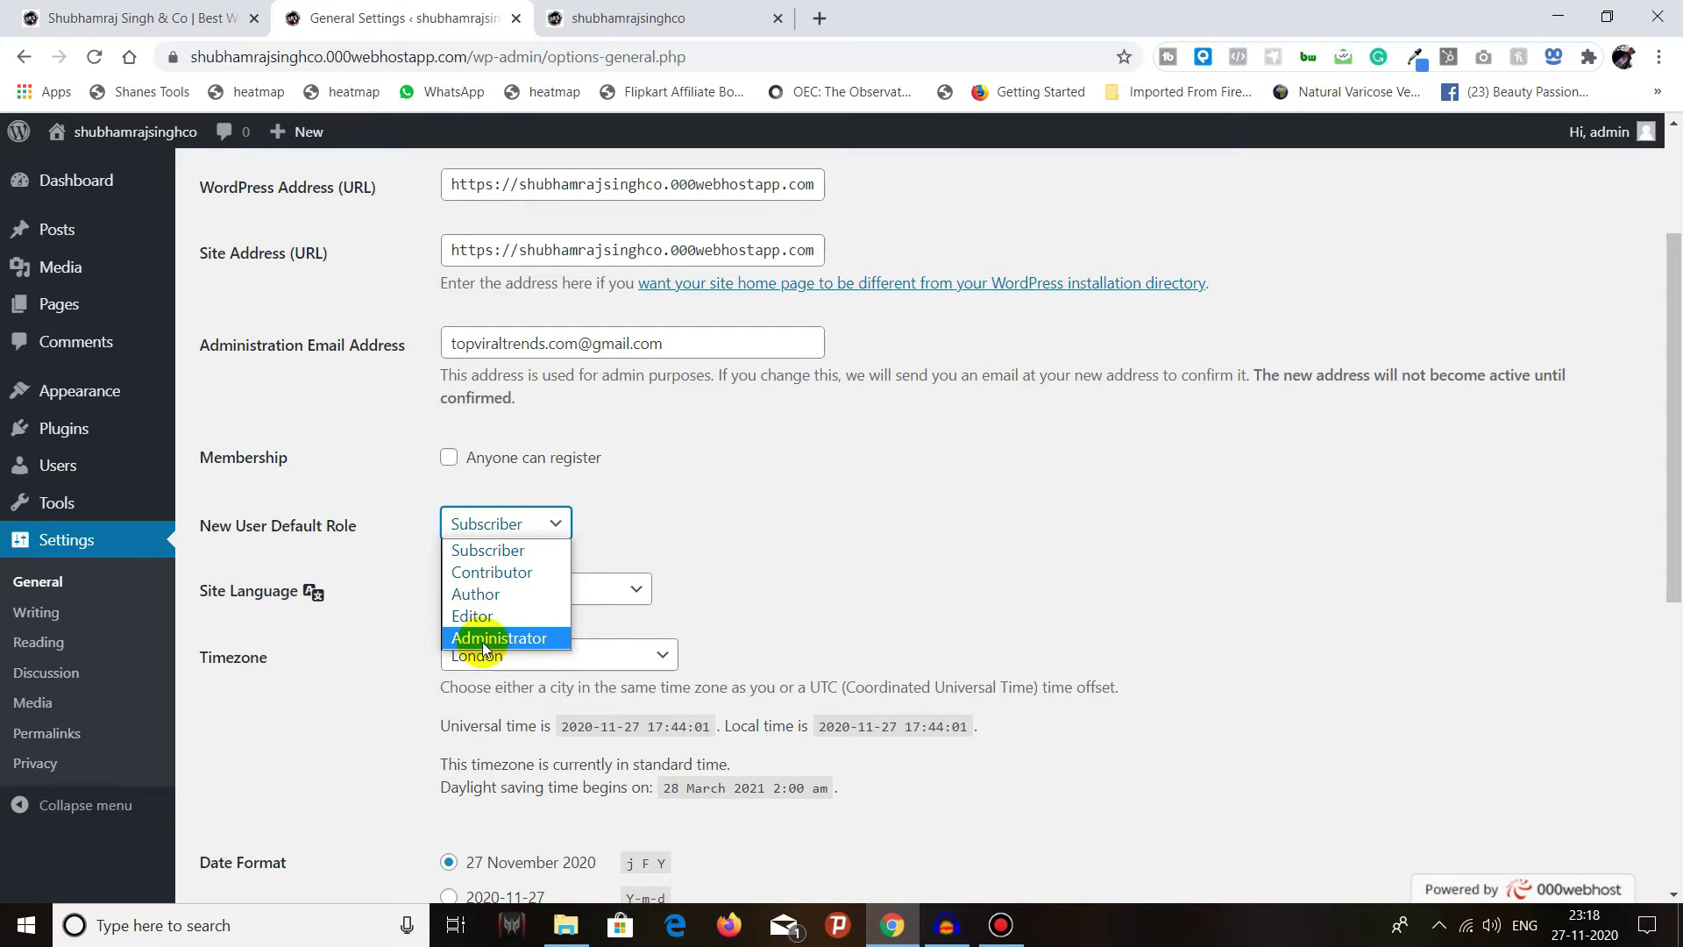
left_click(376, 514)
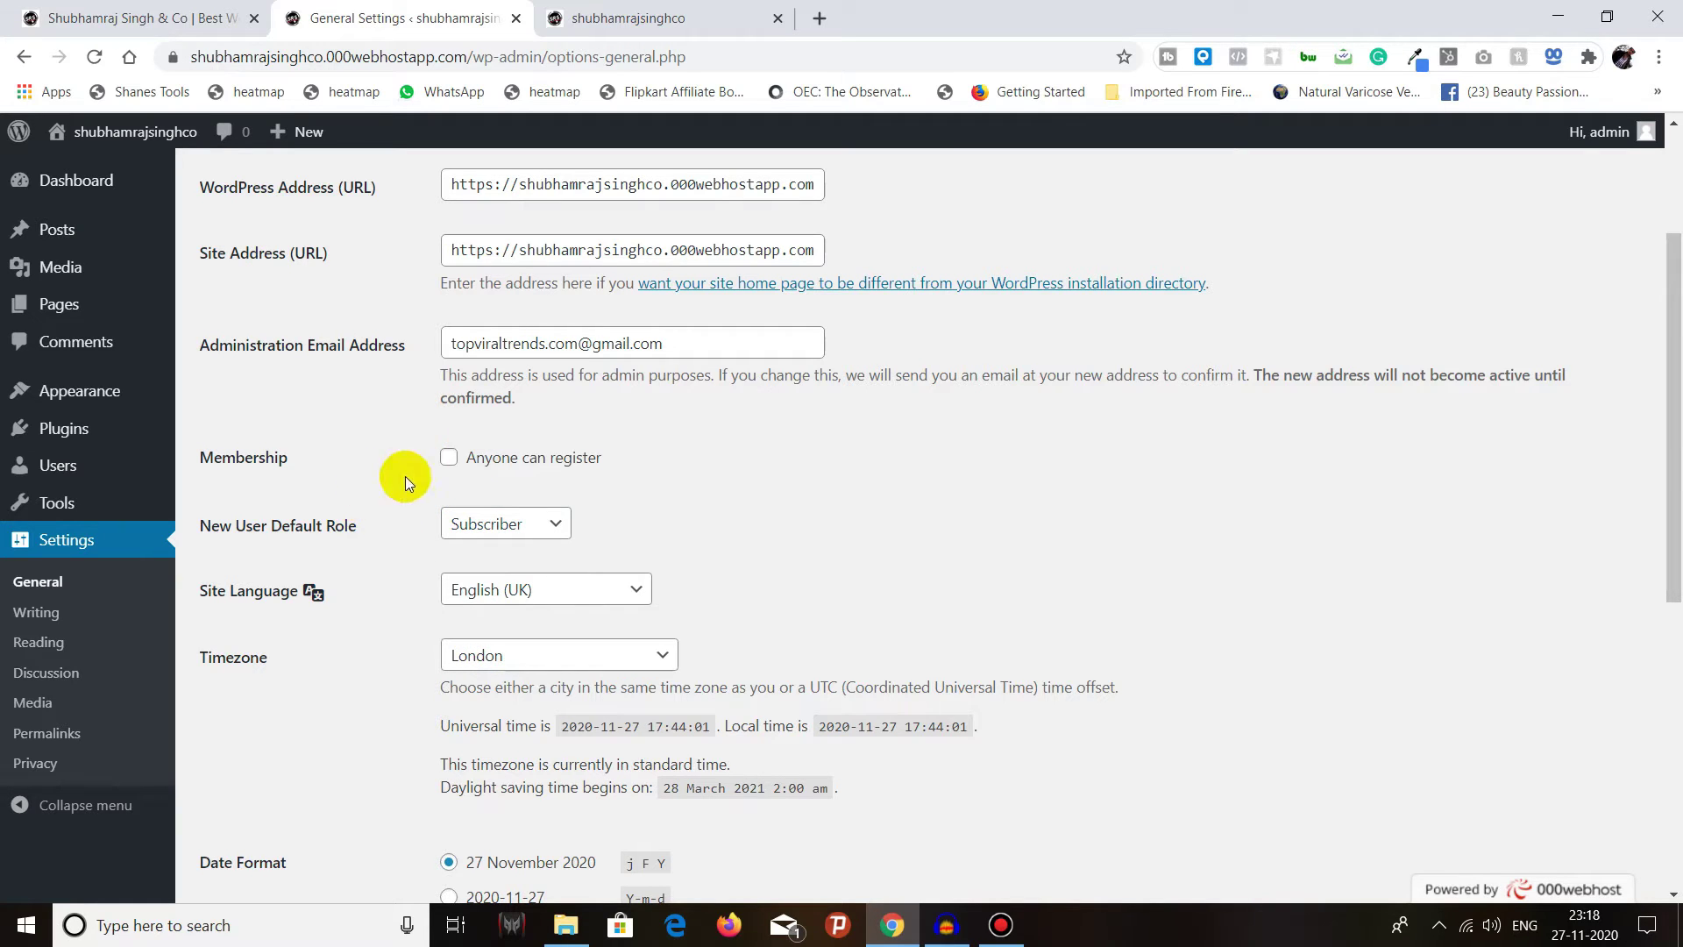
scroll(339, 488, "down", 1)
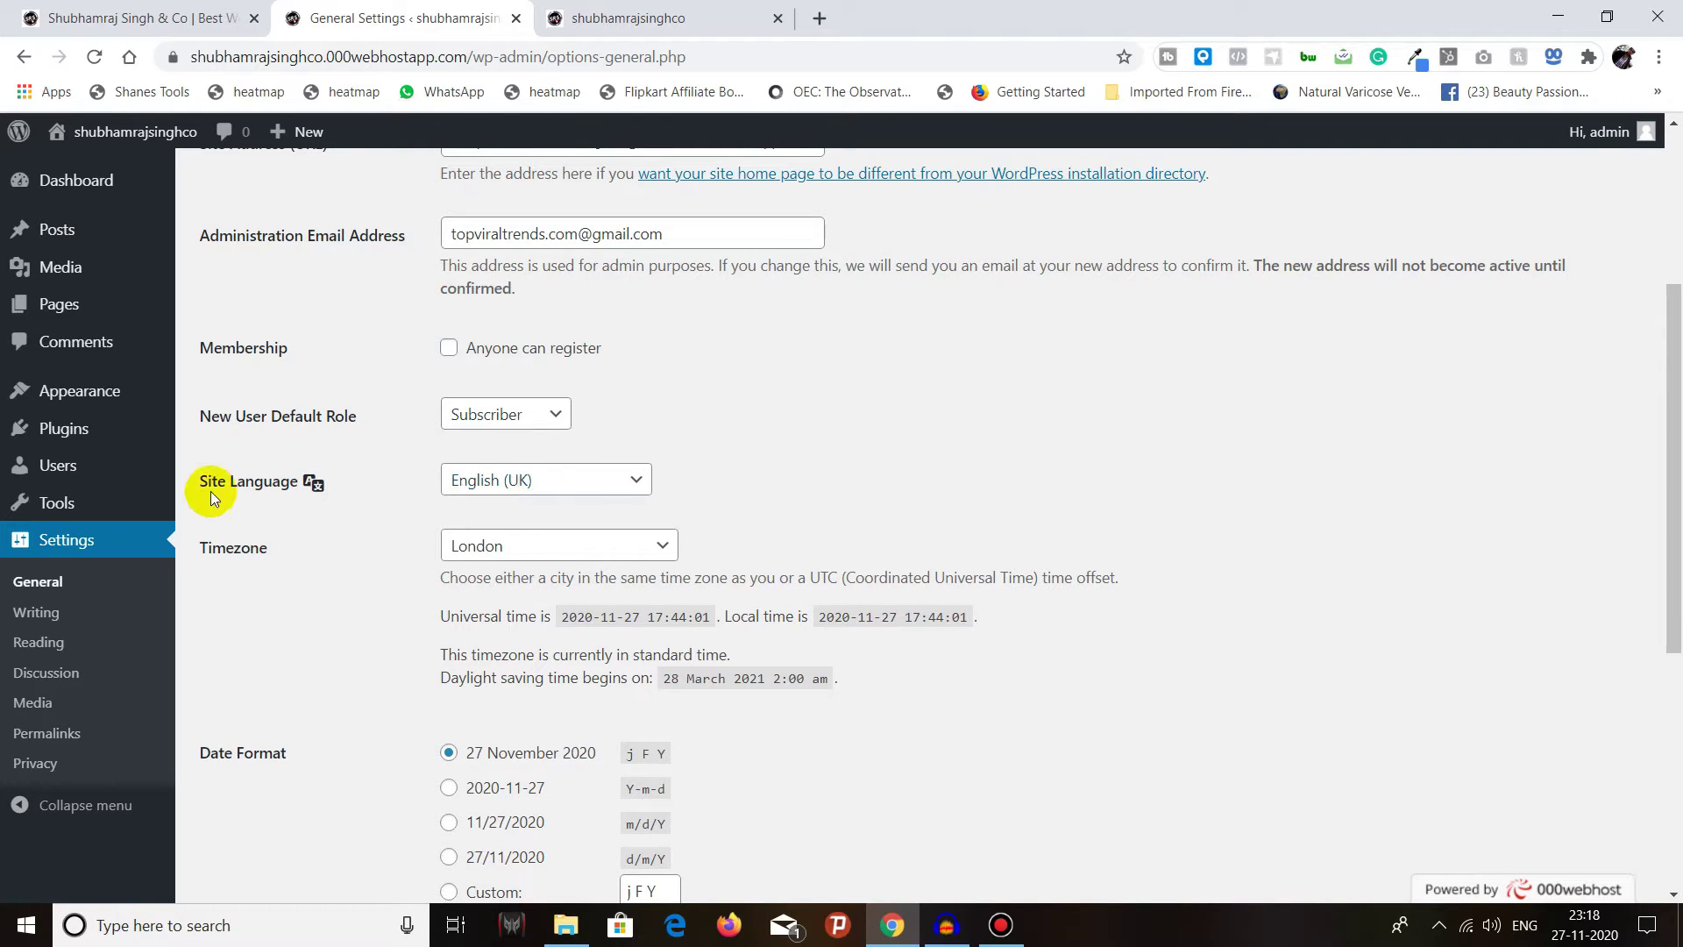
left_click(588, 484)
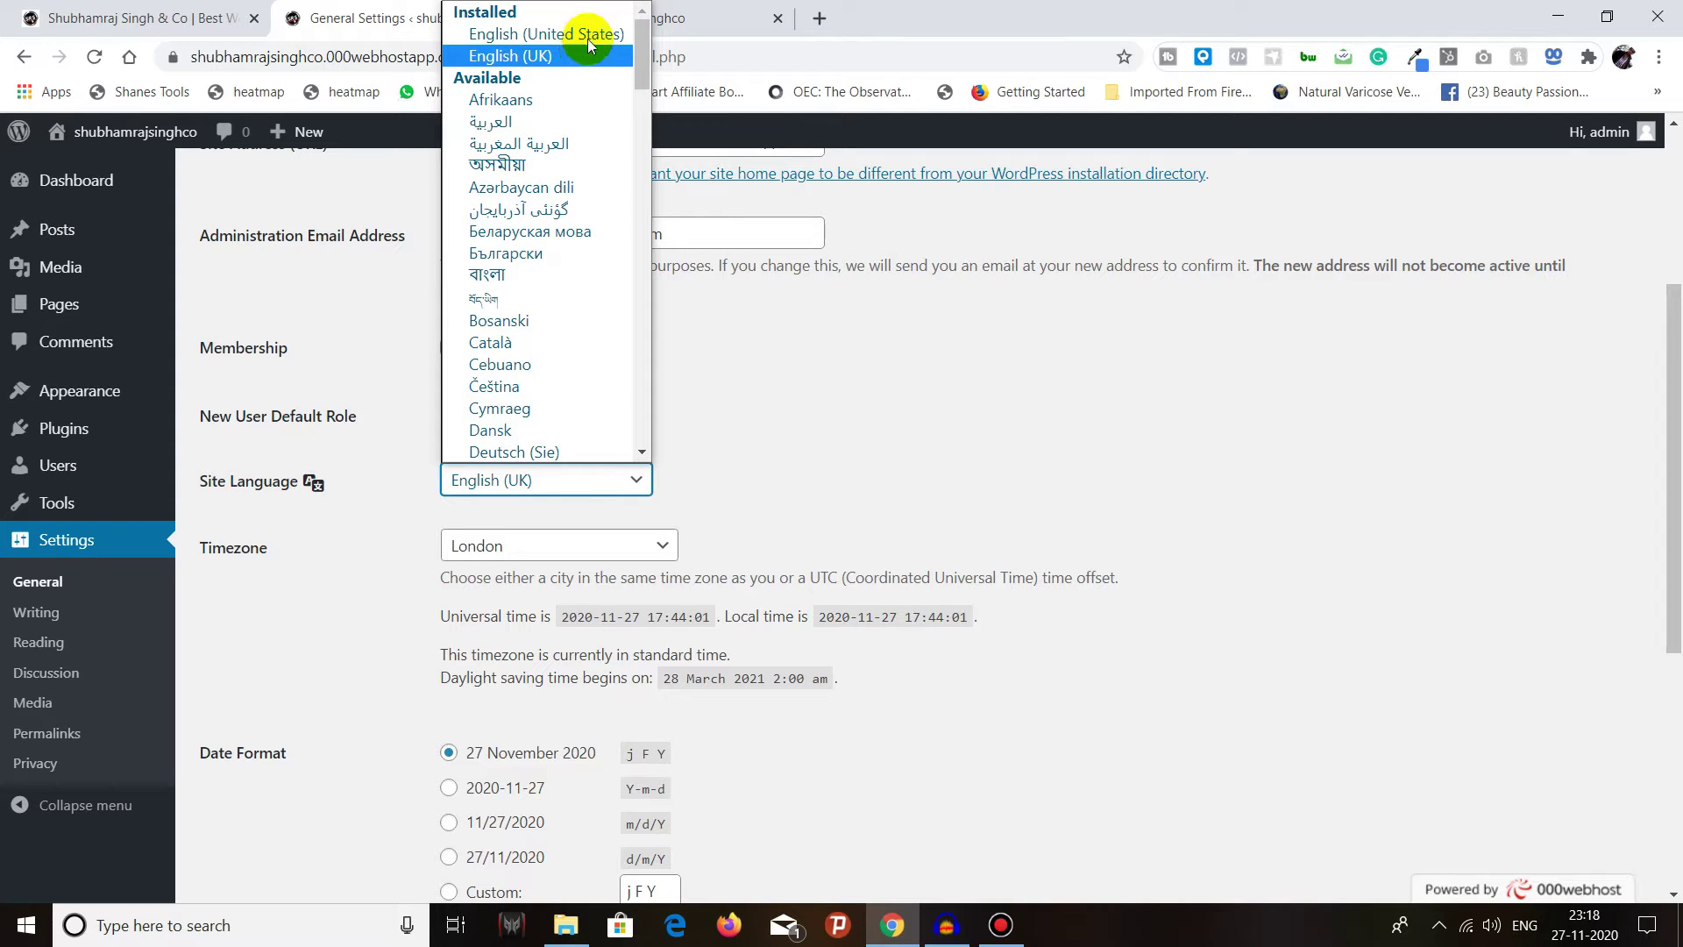
left_click(821, 552)
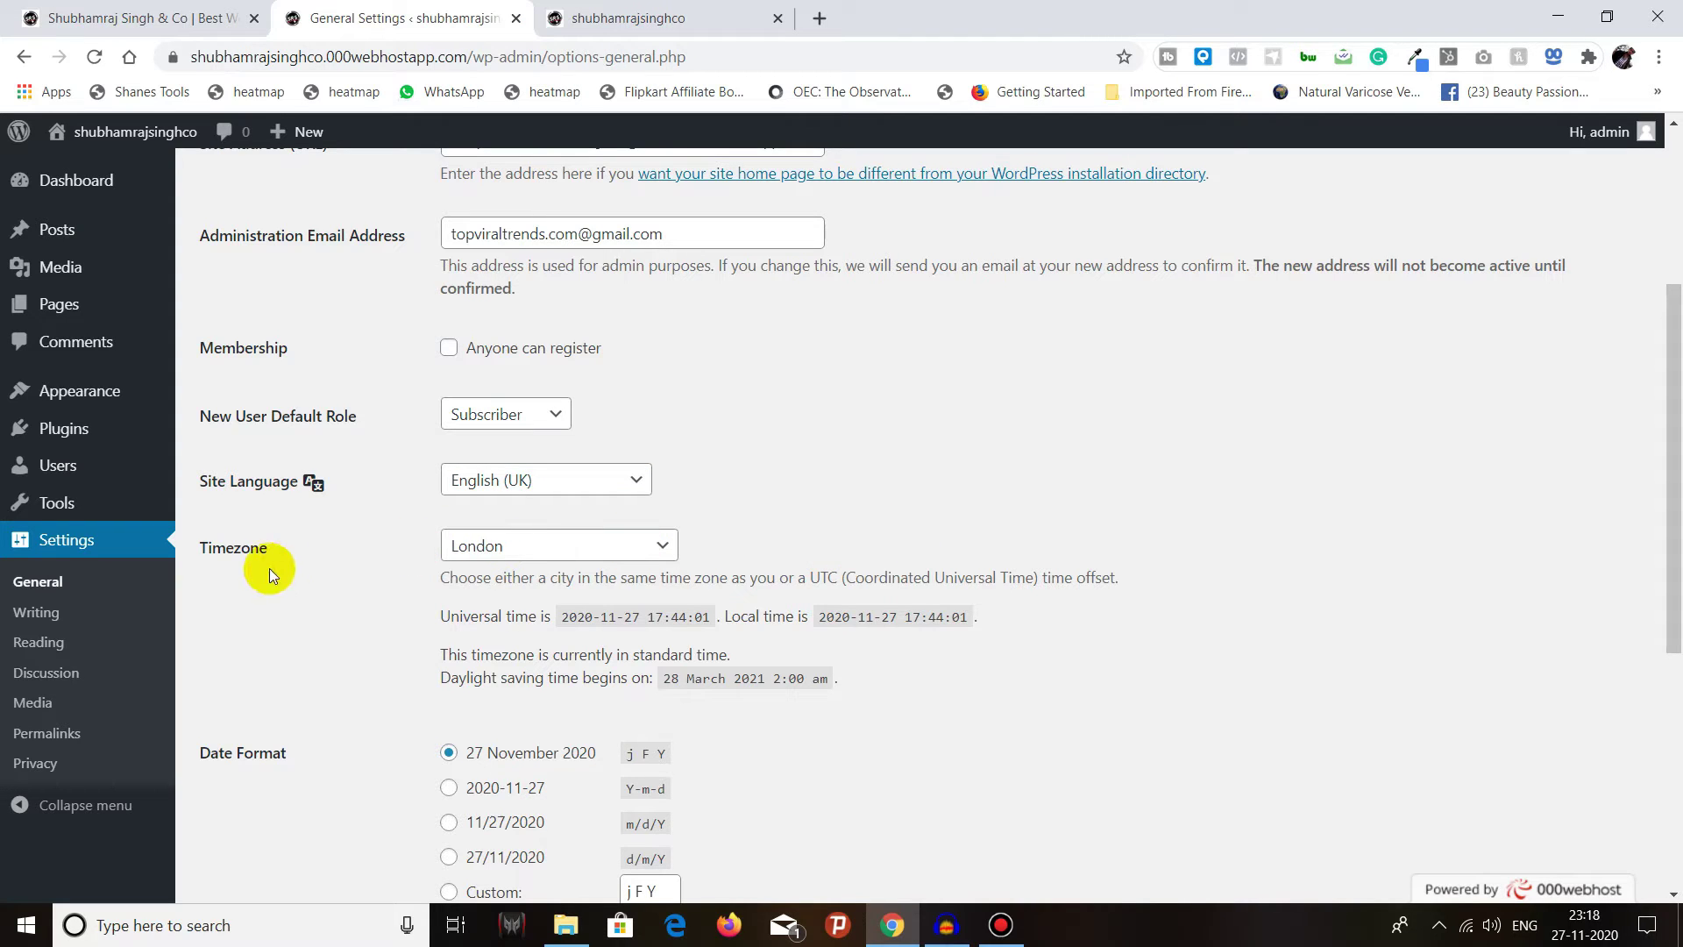
Step: Set the site's timezone to Kolkata
left_click(502, 543)
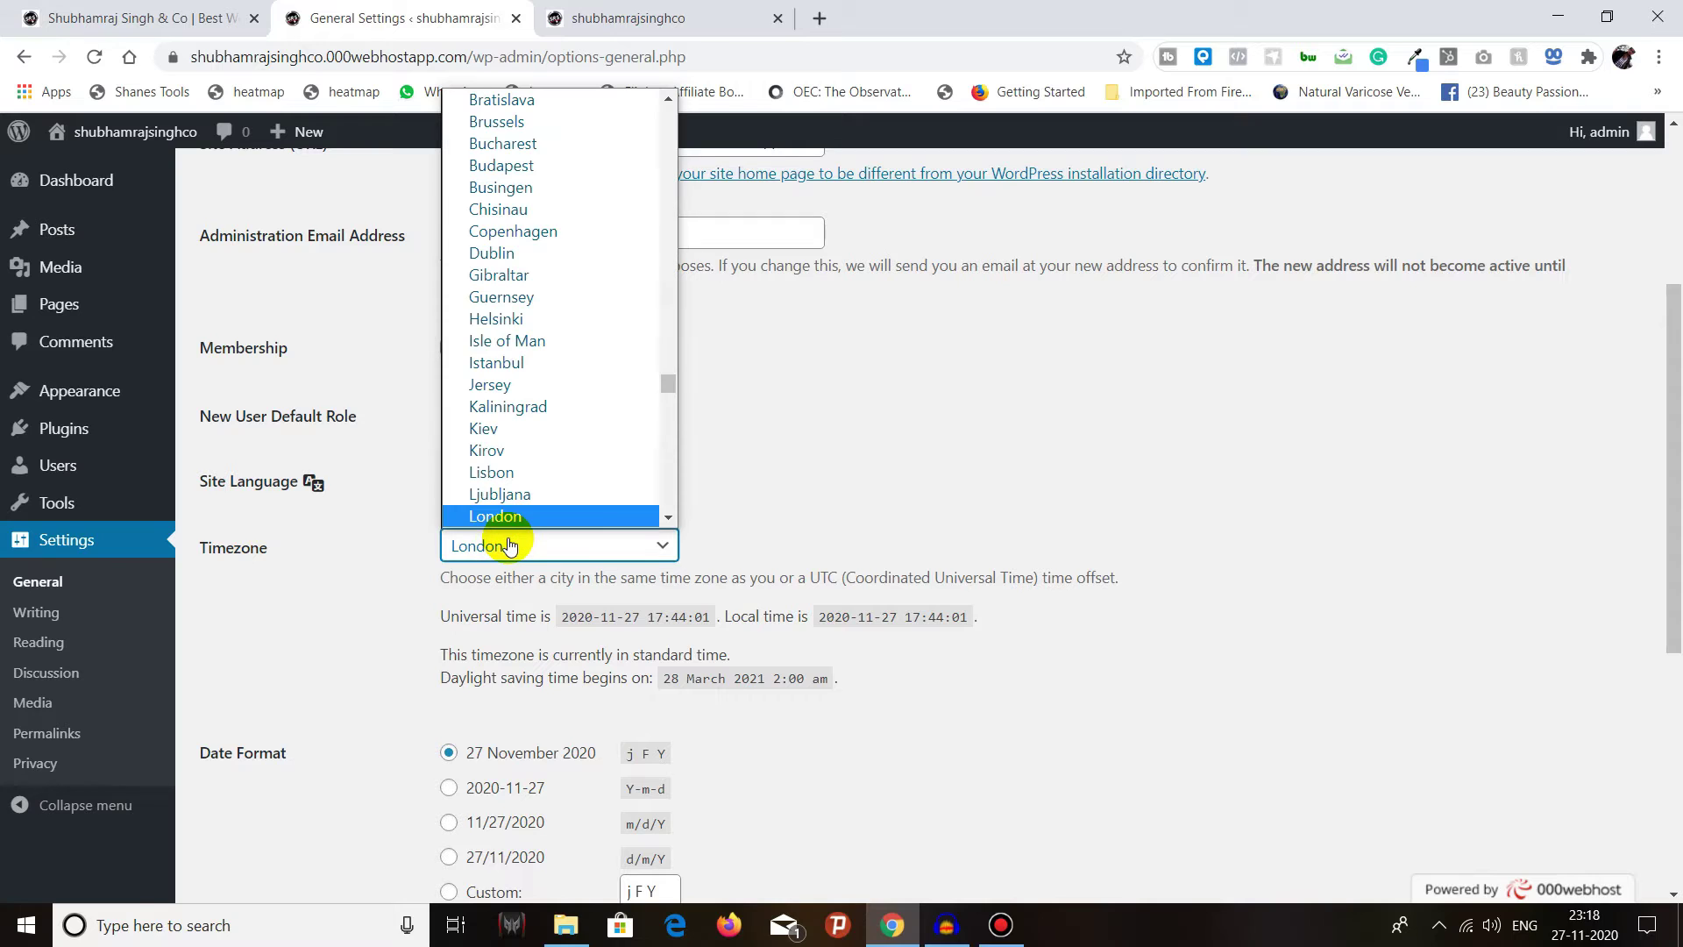
key("i")
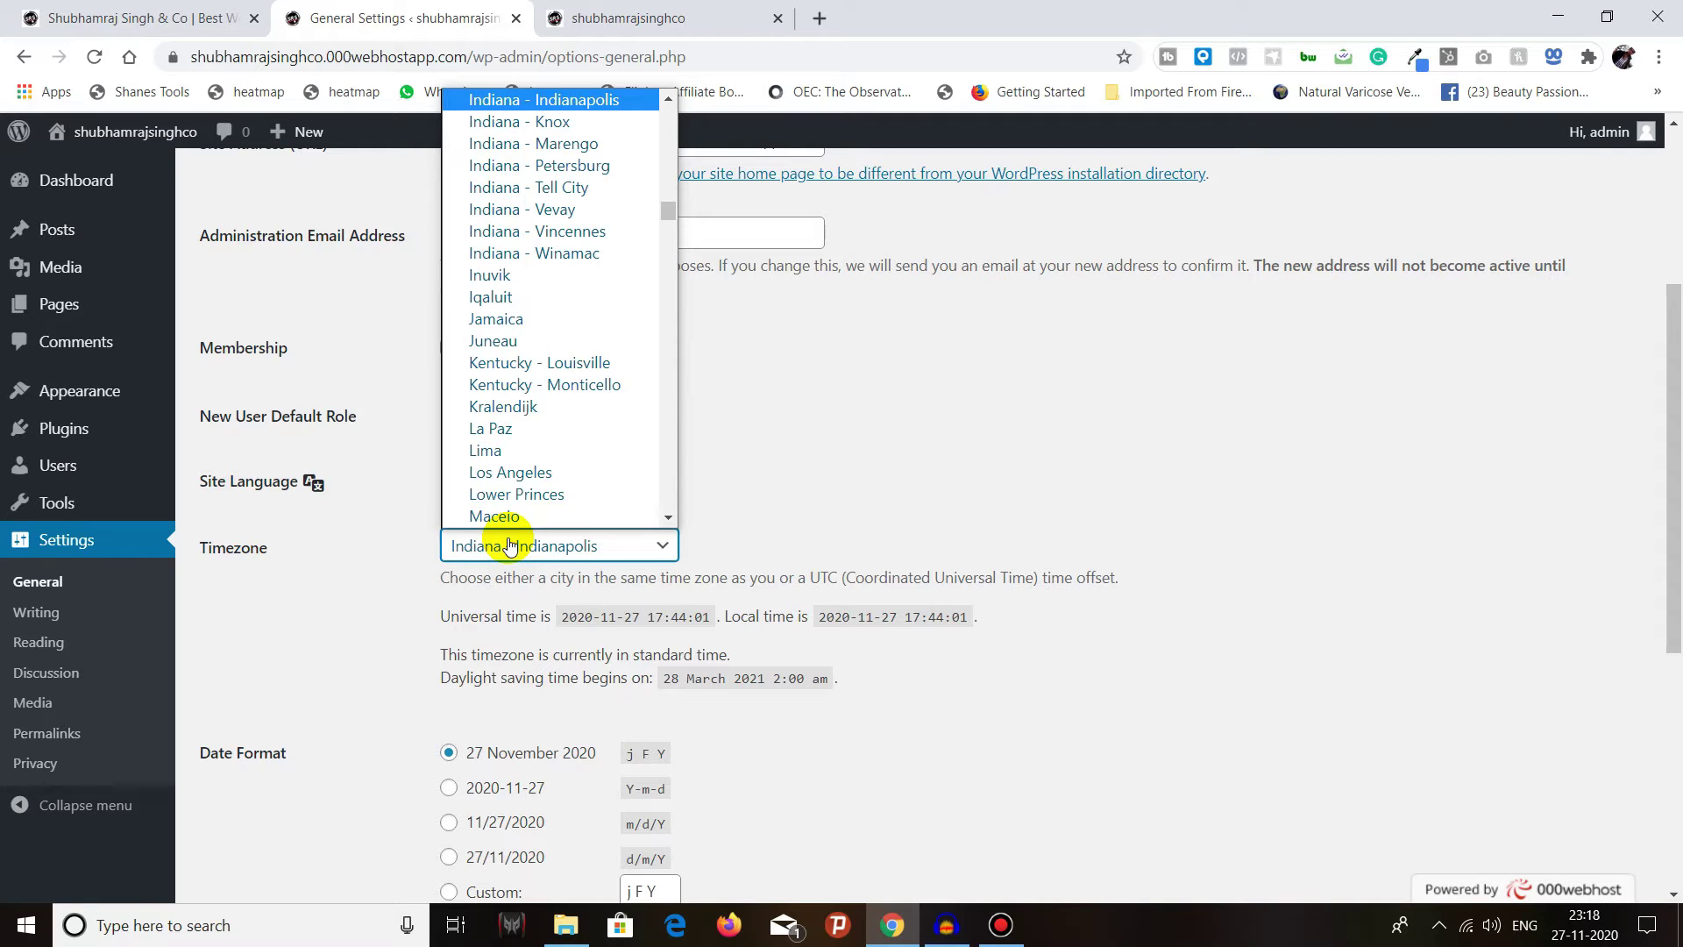
key("Down")
key("Down")
key("Down")
key("Down")
key("Down")
key("Down")
key("Down")
key("Down")
key("Down")
key("Down")
key("Down")
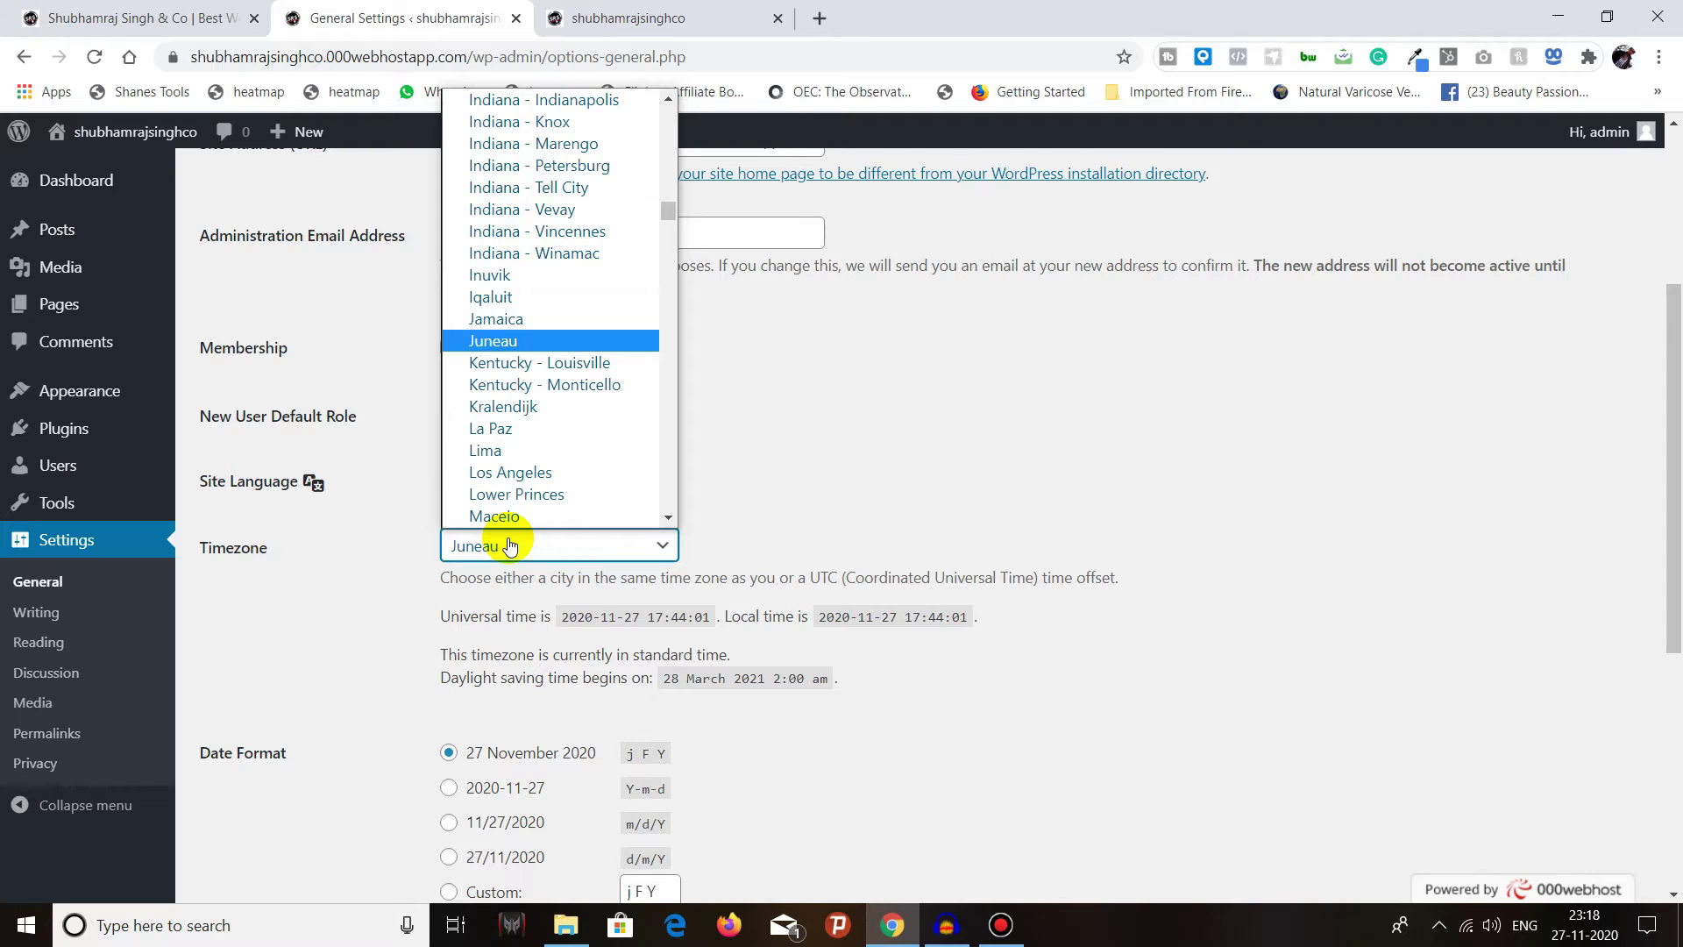
key("i")
key("i")
key("i")
key("i")
key("i")
key("i")
key("i")
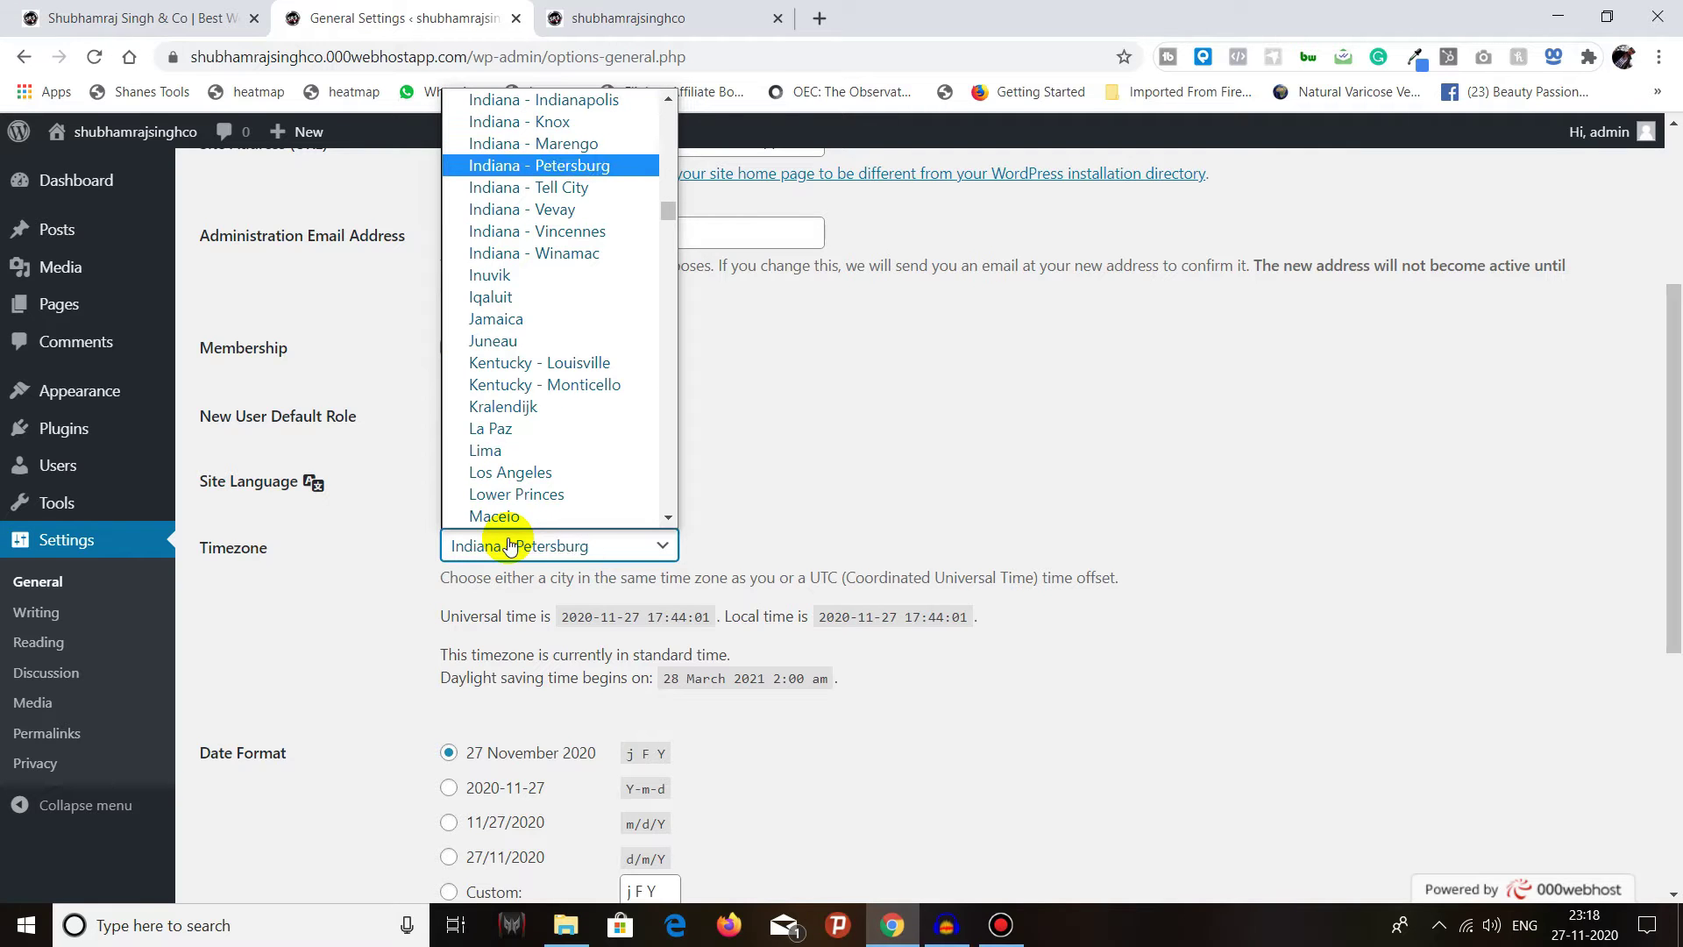
scroll(579, 319, "down", 20)
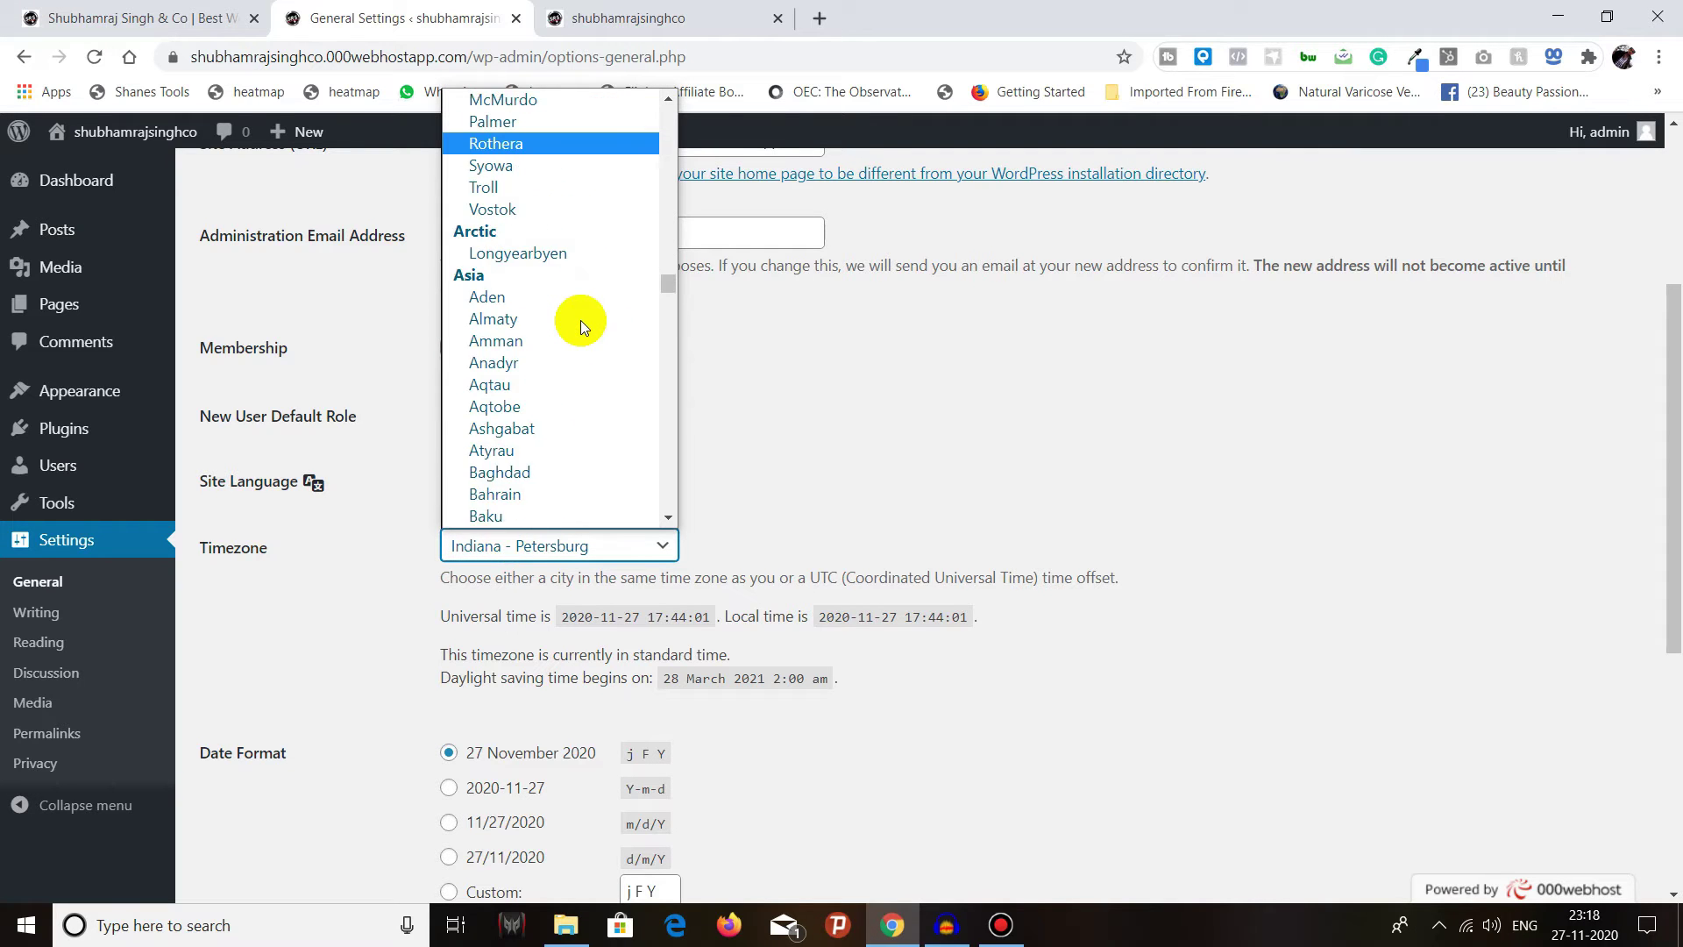
scroll(580, 319, "down", 3)
scroll(487, 319, "up", 3)
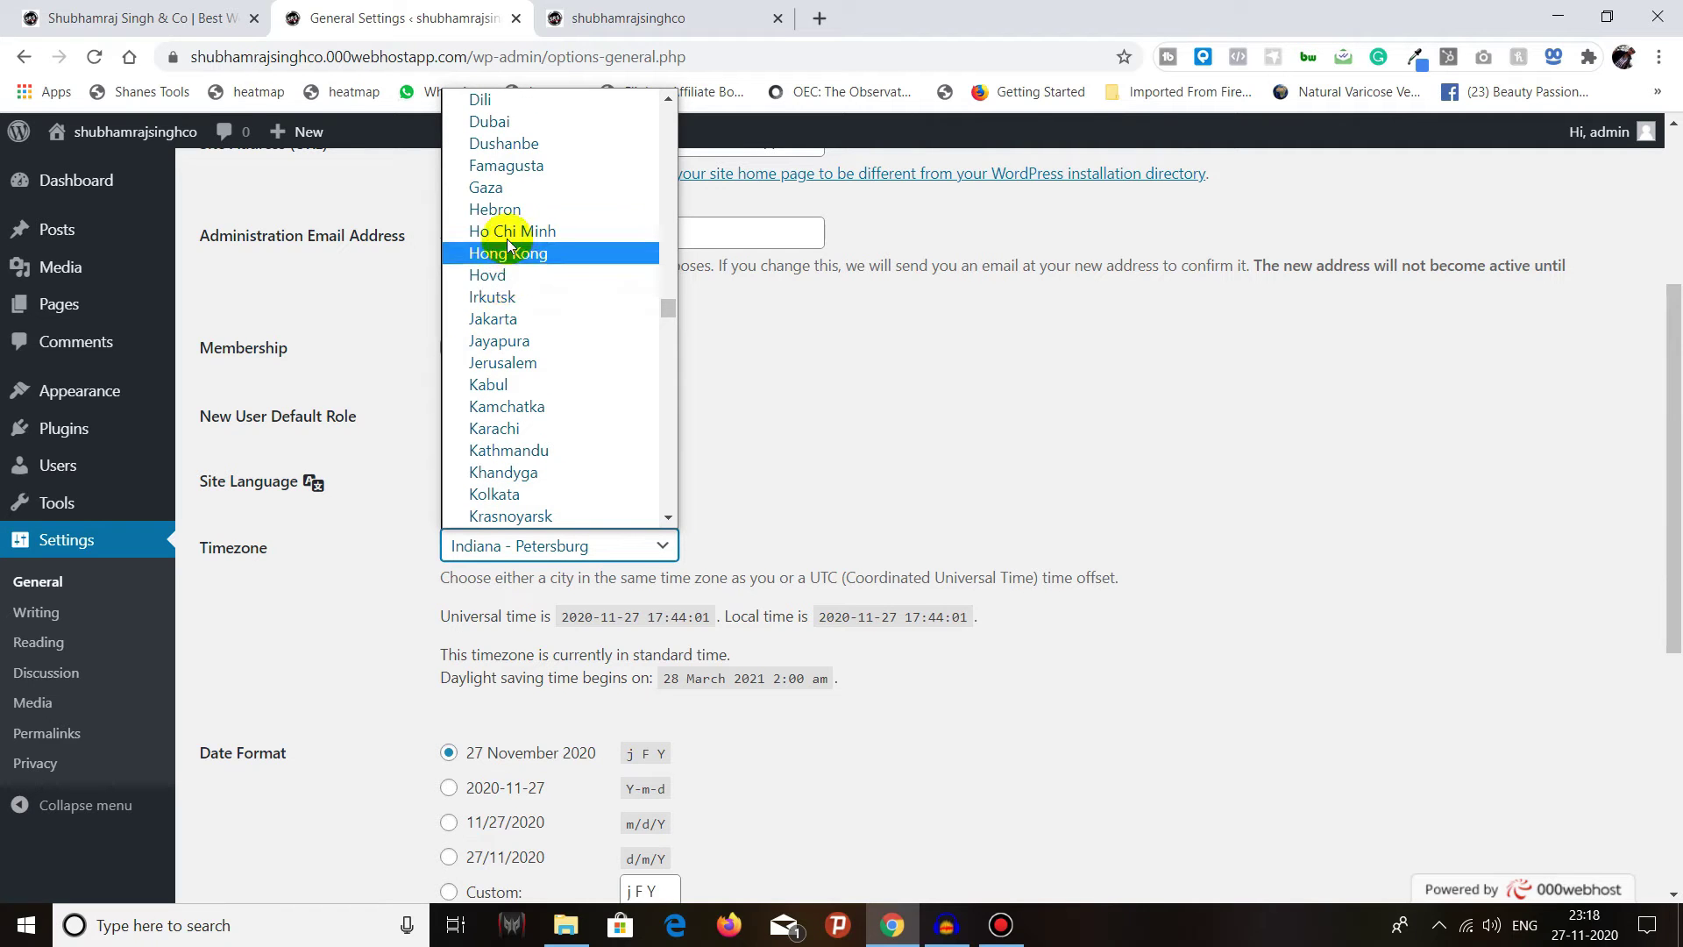
scroll(512, 301, "down", 9)
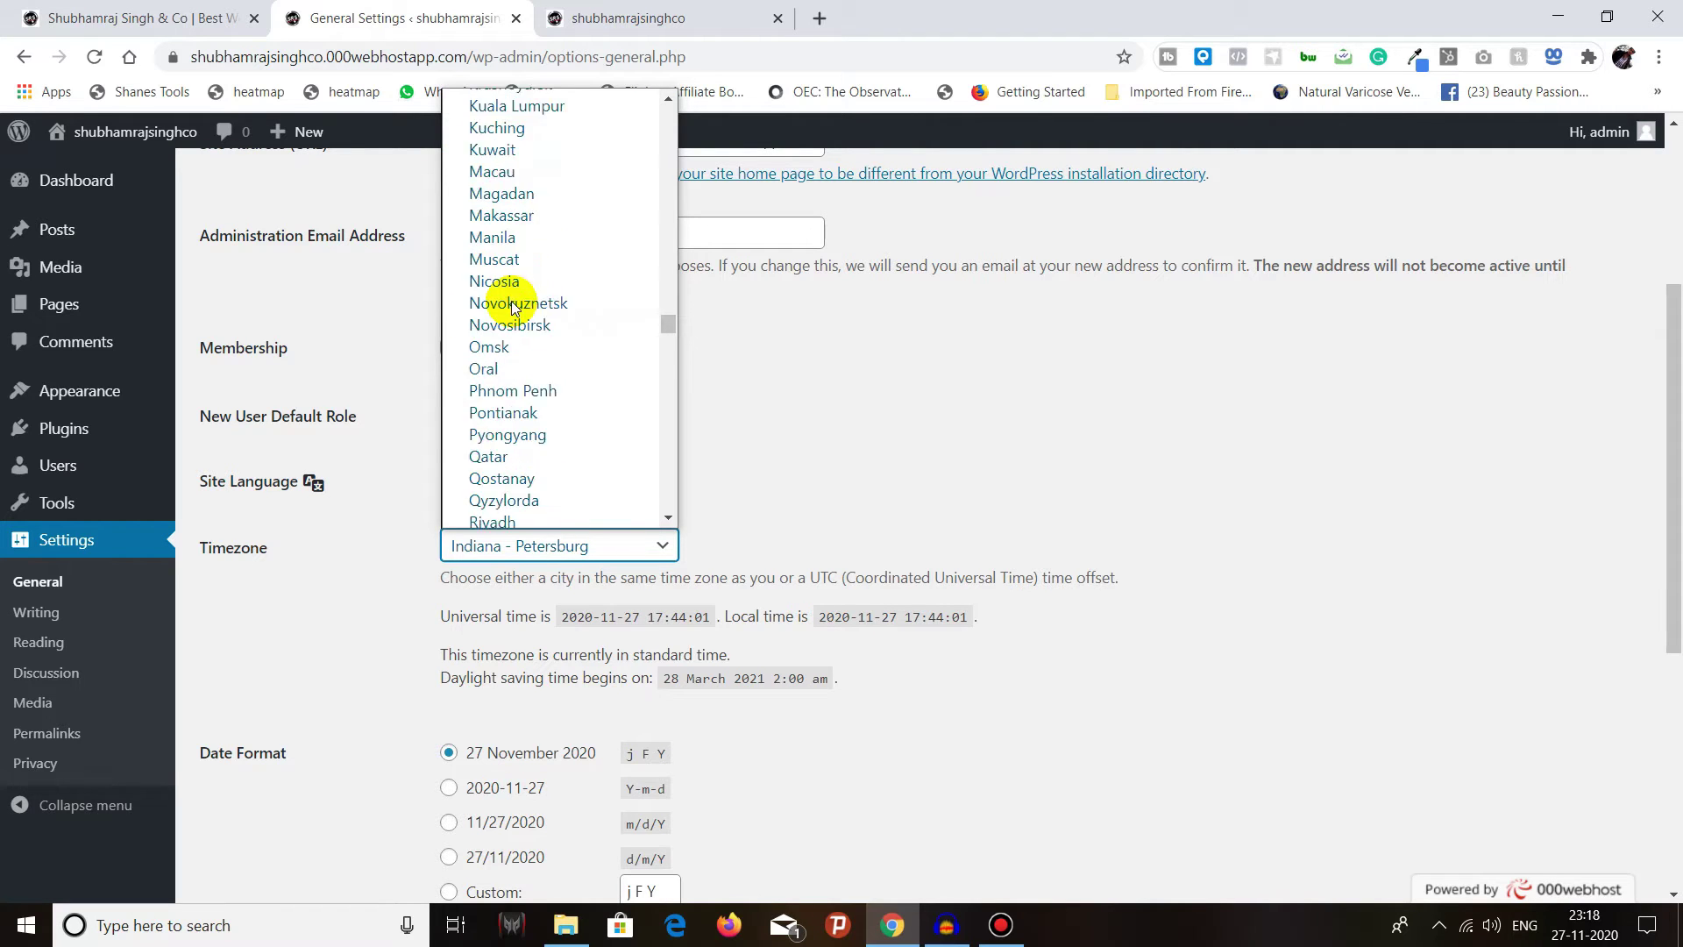
scroll(512, 302, "down", 8)
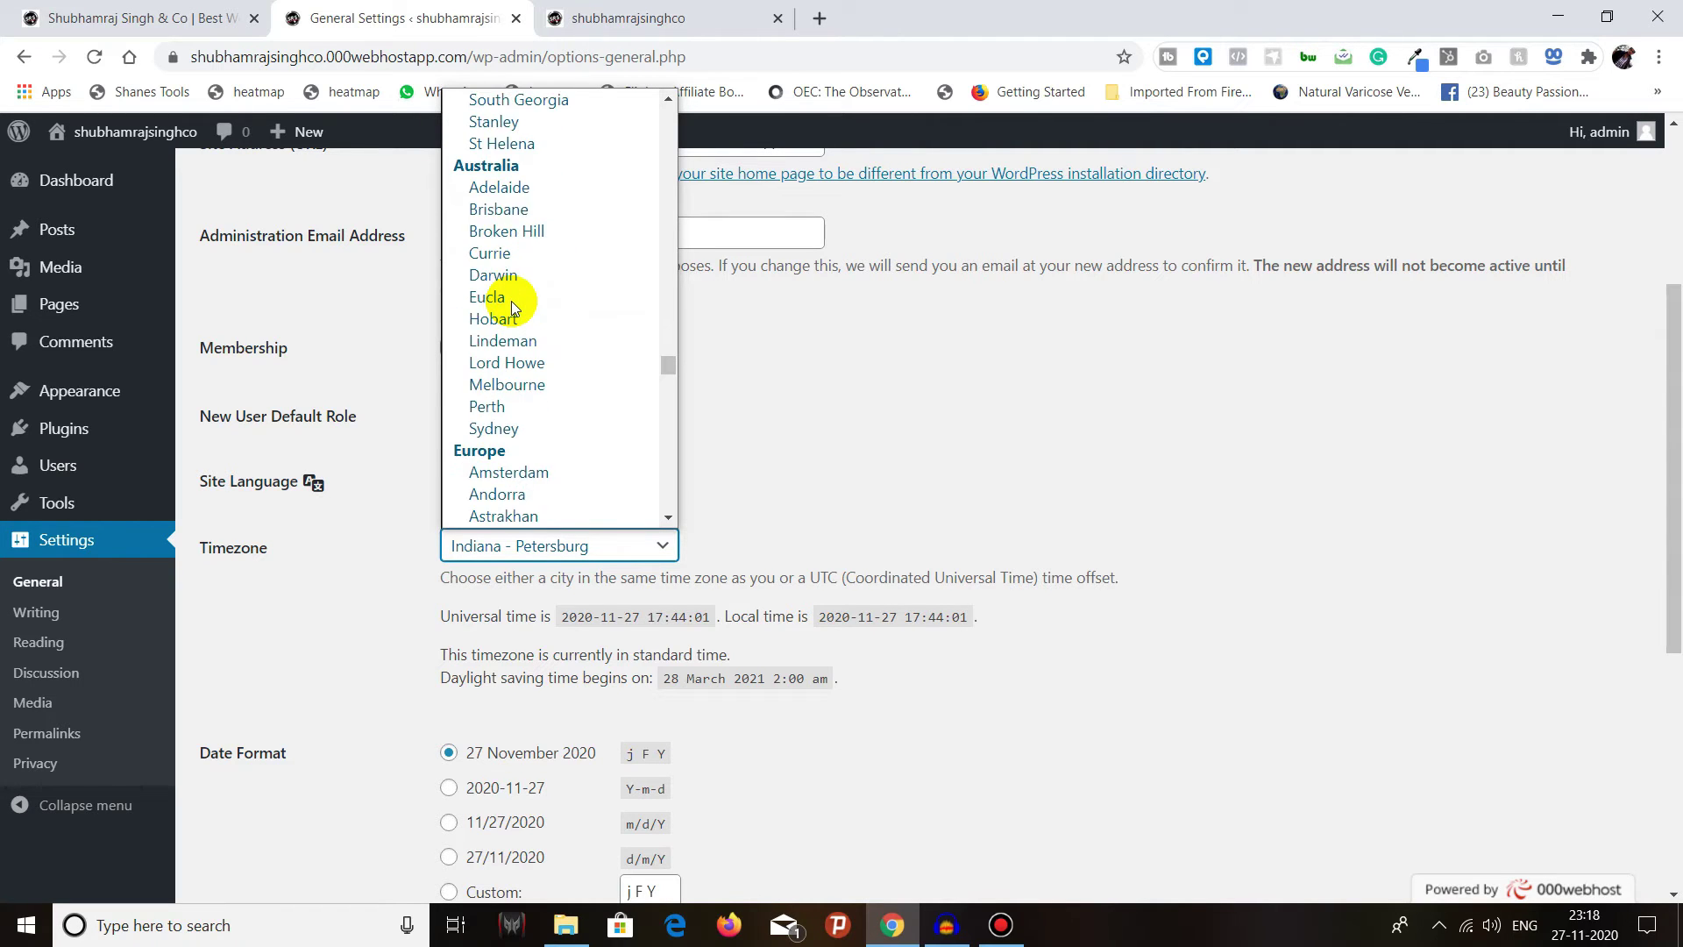
scroll(512, 302, "up", 10)
scroll(512, 301, "up", 2)
key("k")
key("k")
key("k")
key("k")
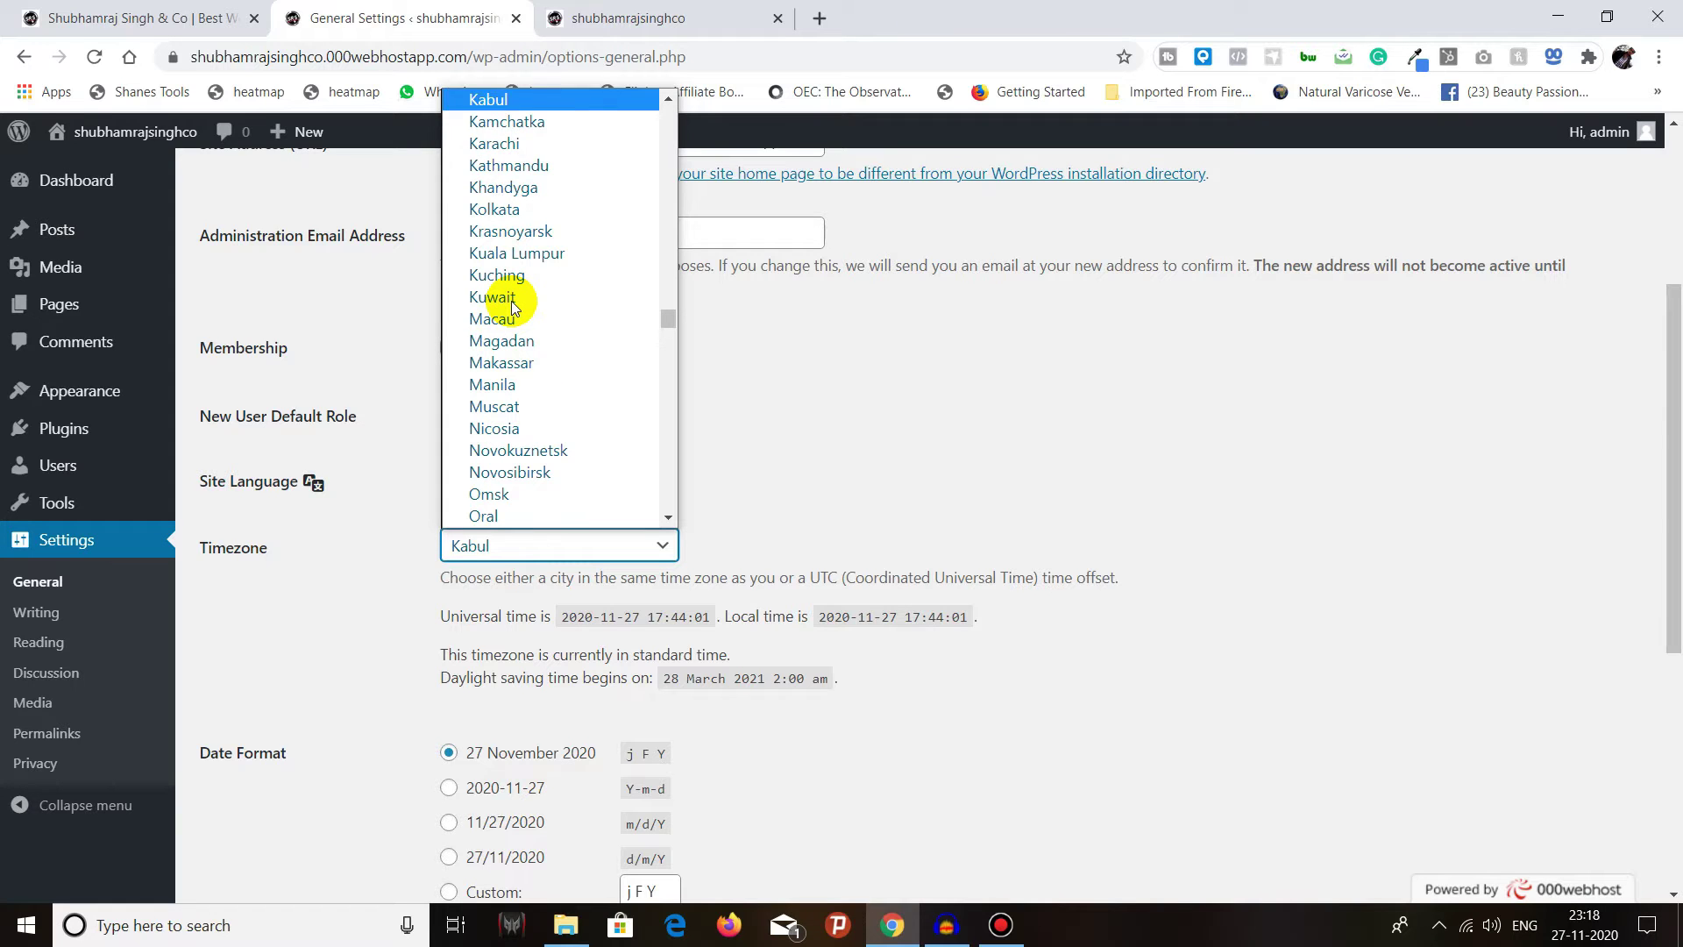
key("k")
key("k")
key("k")
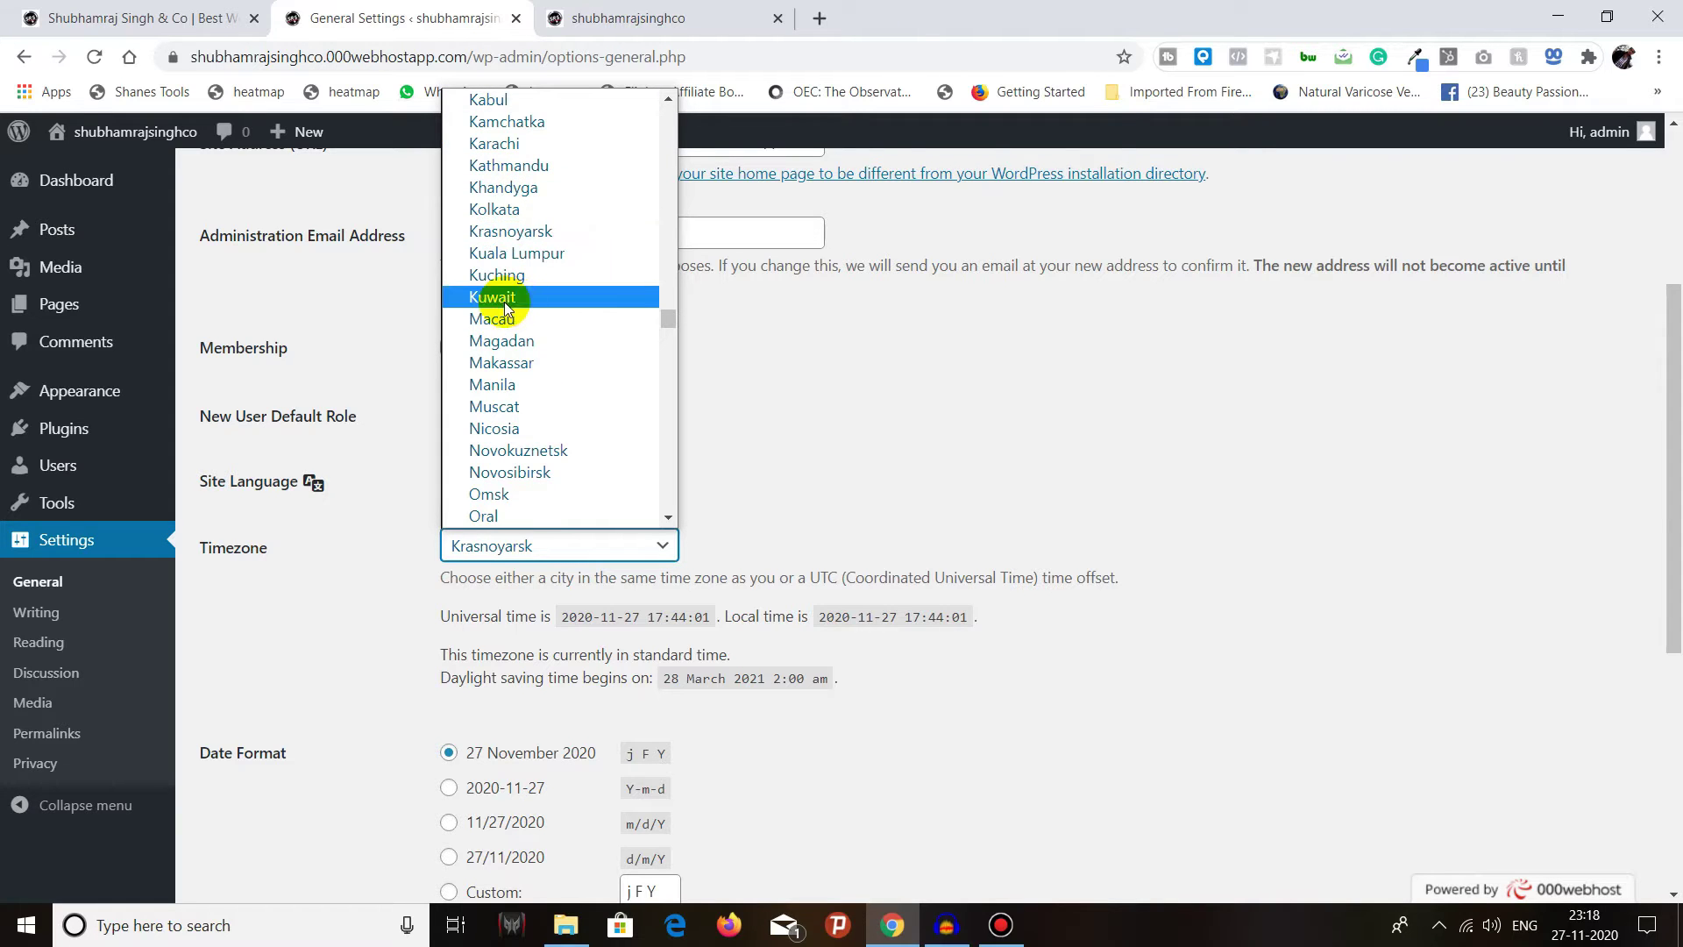
left_click(572, 211)
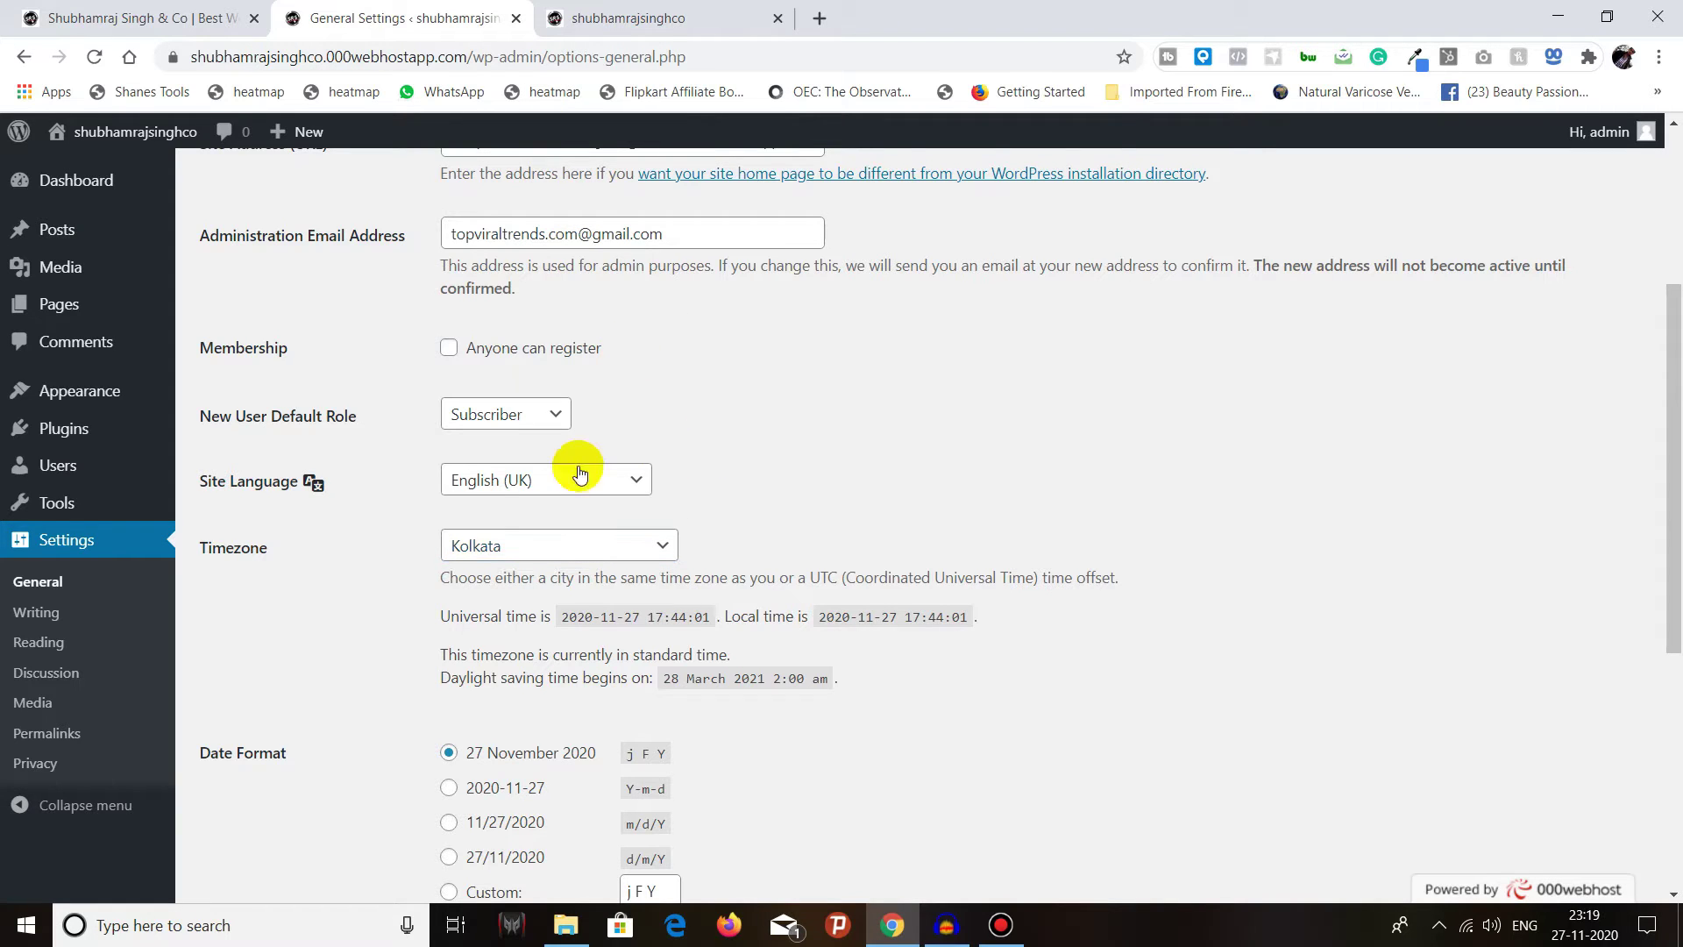
Step: Save the changes to the General Settings and dismiss the Black Friday banner on the reloaded page
scroll(444, 535, "down", 3)
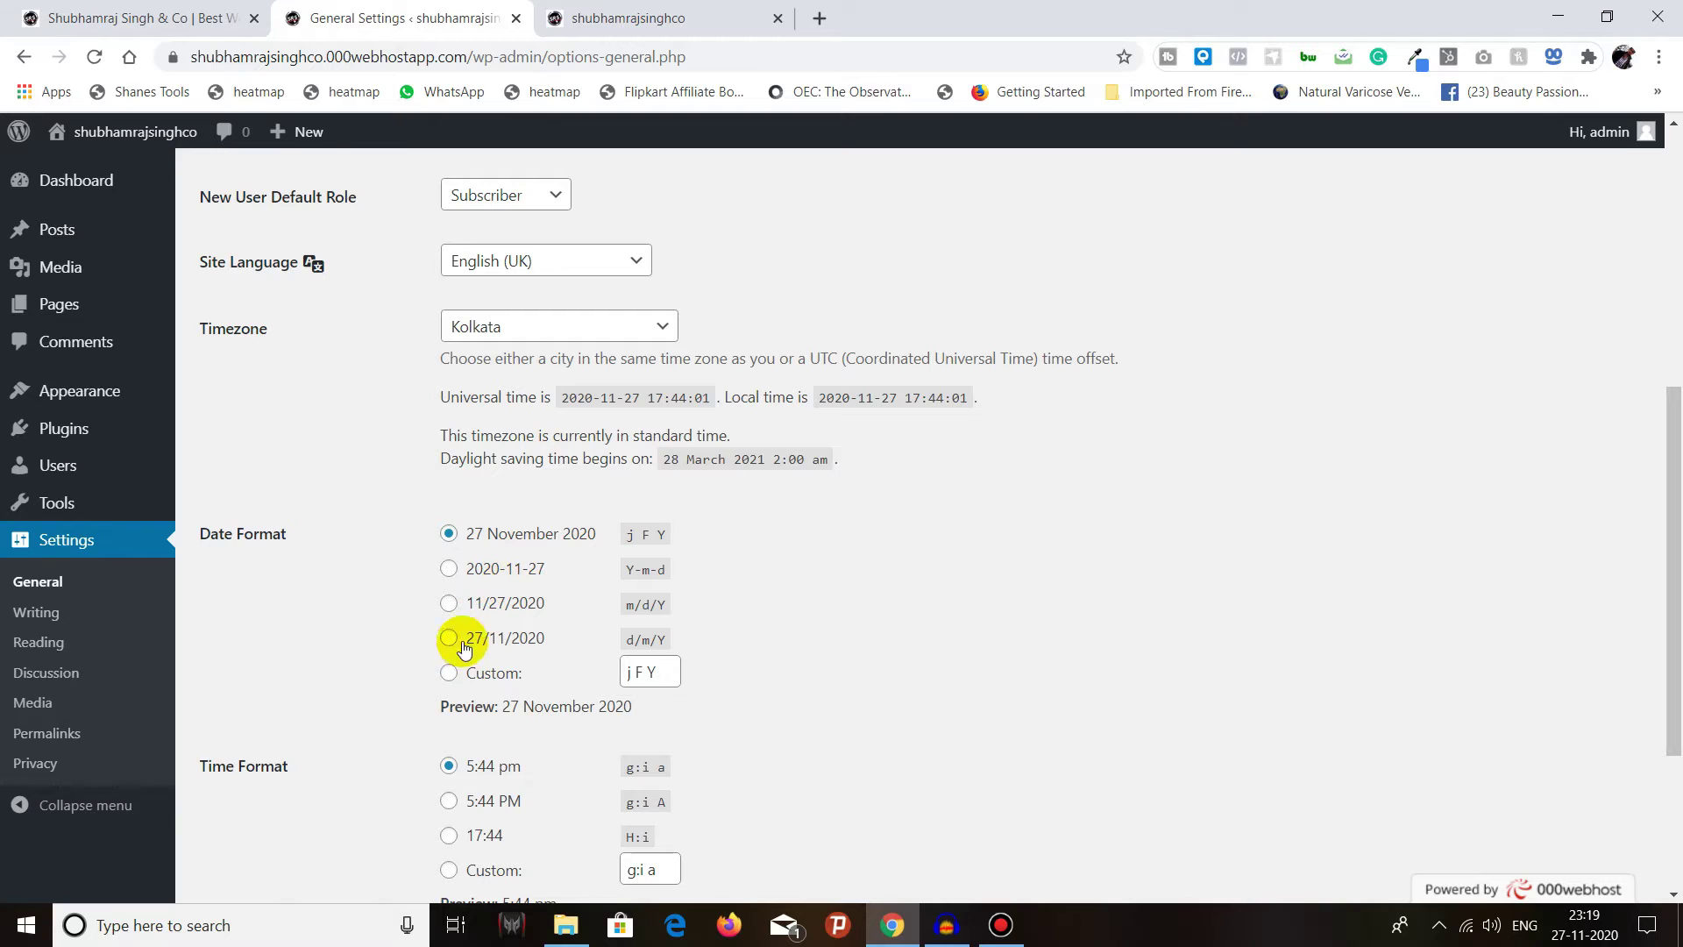
scroll(381, 607, "down", 3)
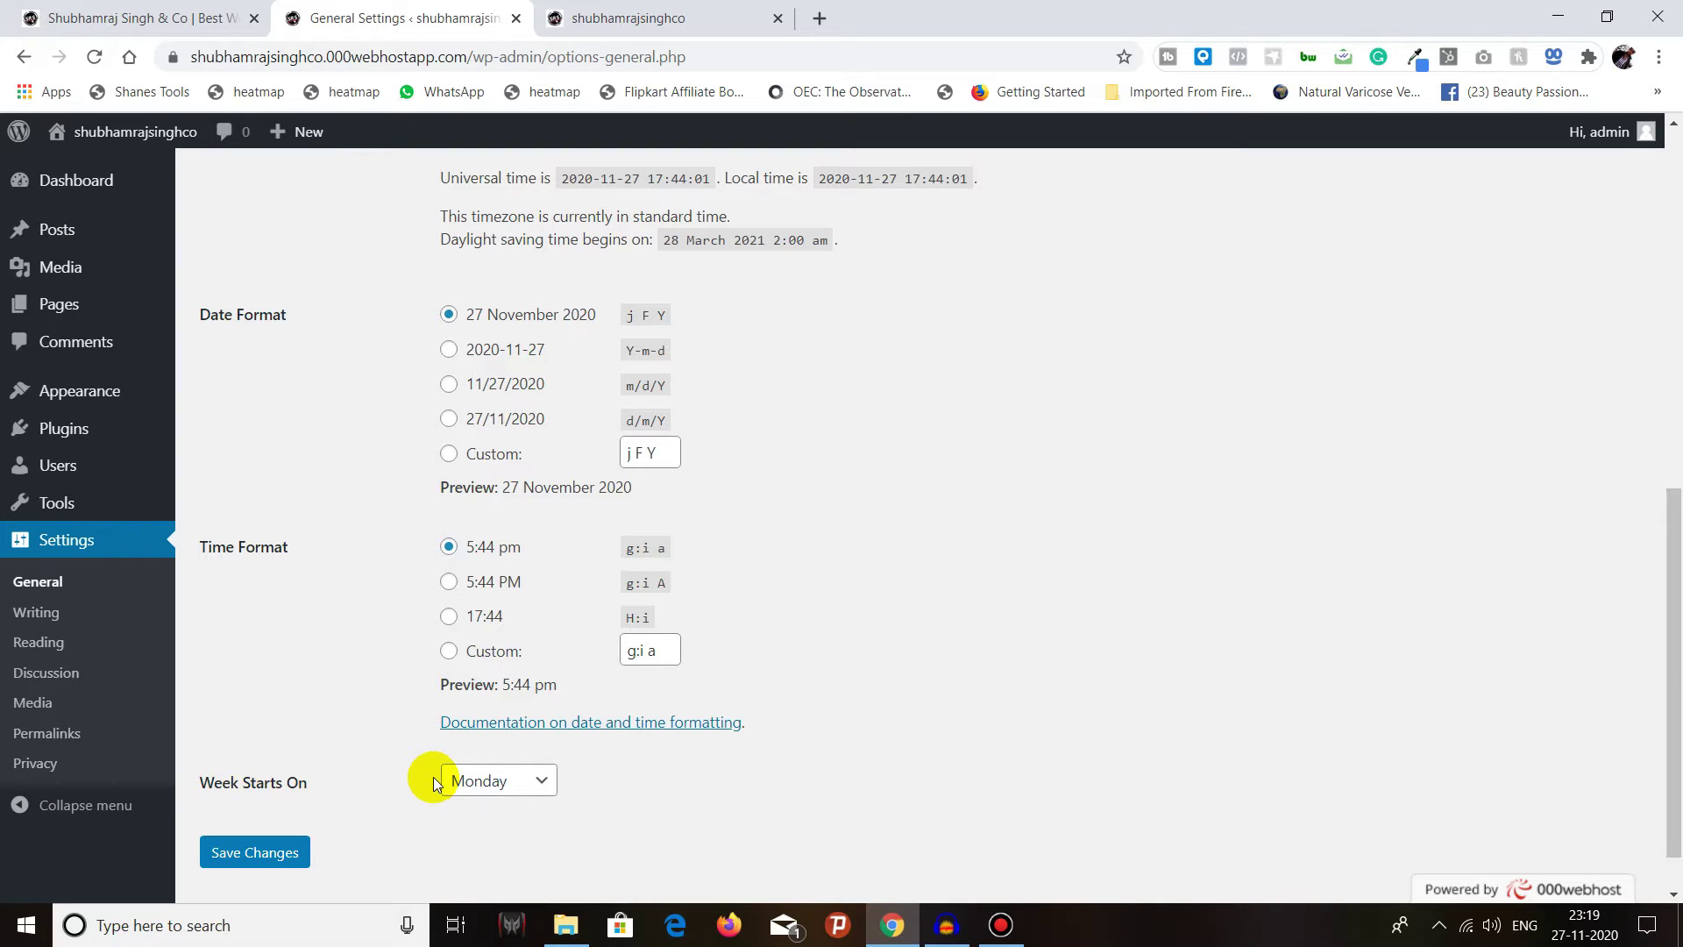
left_click(272, 850)
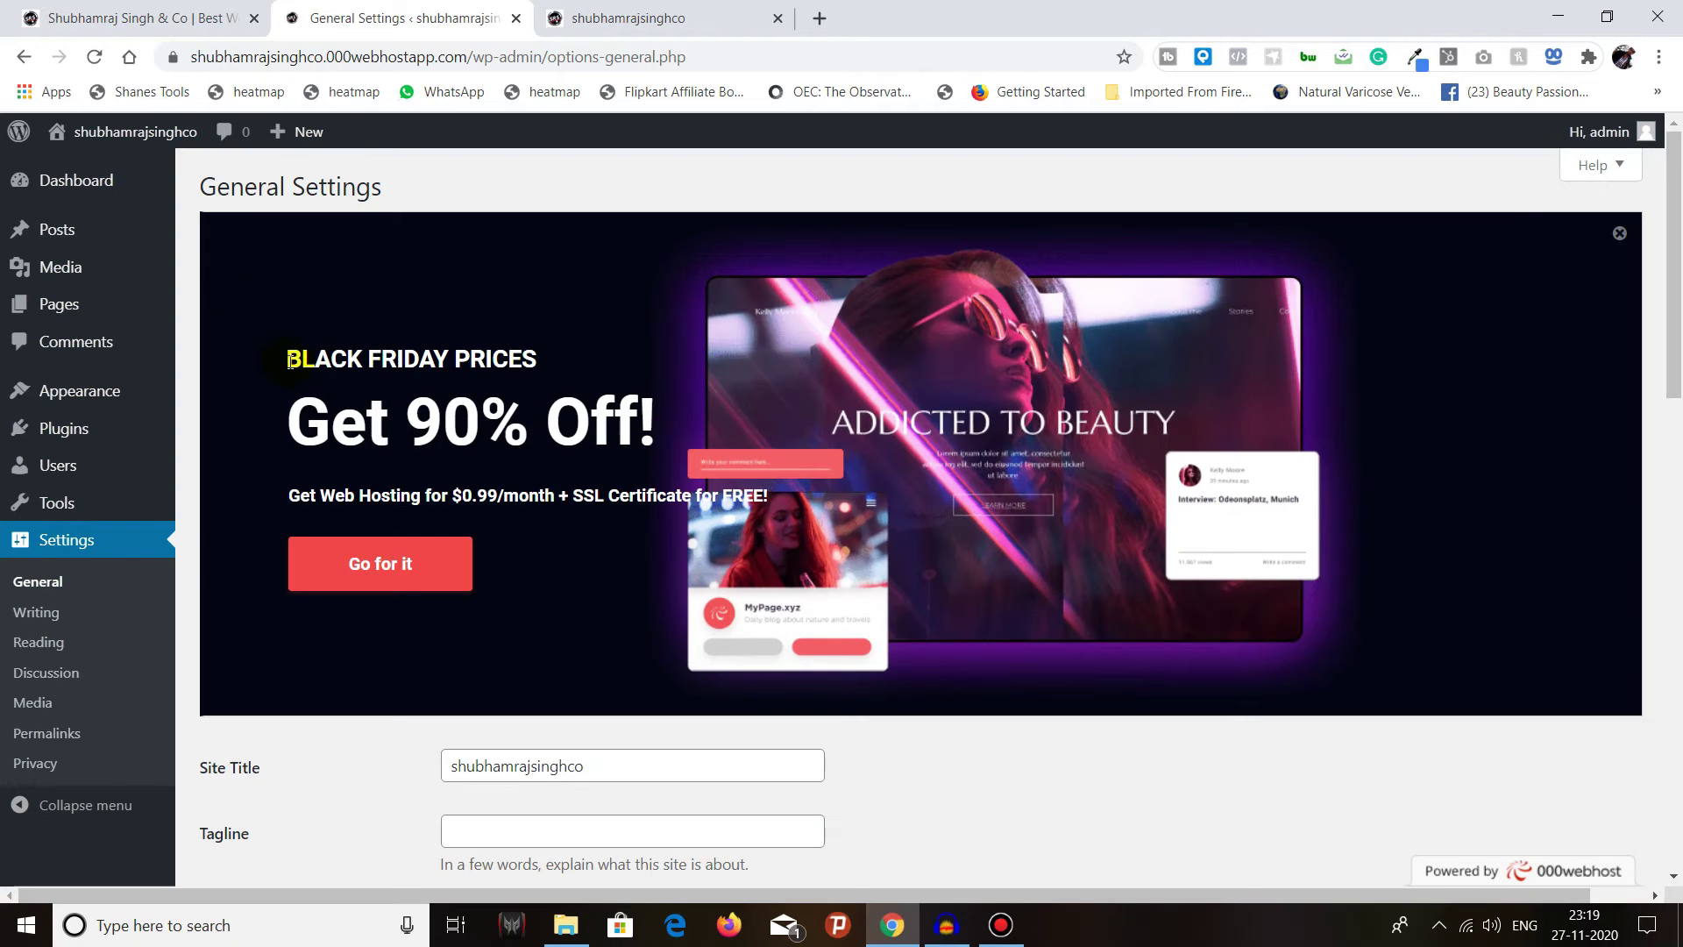
left_click(1622, 235)
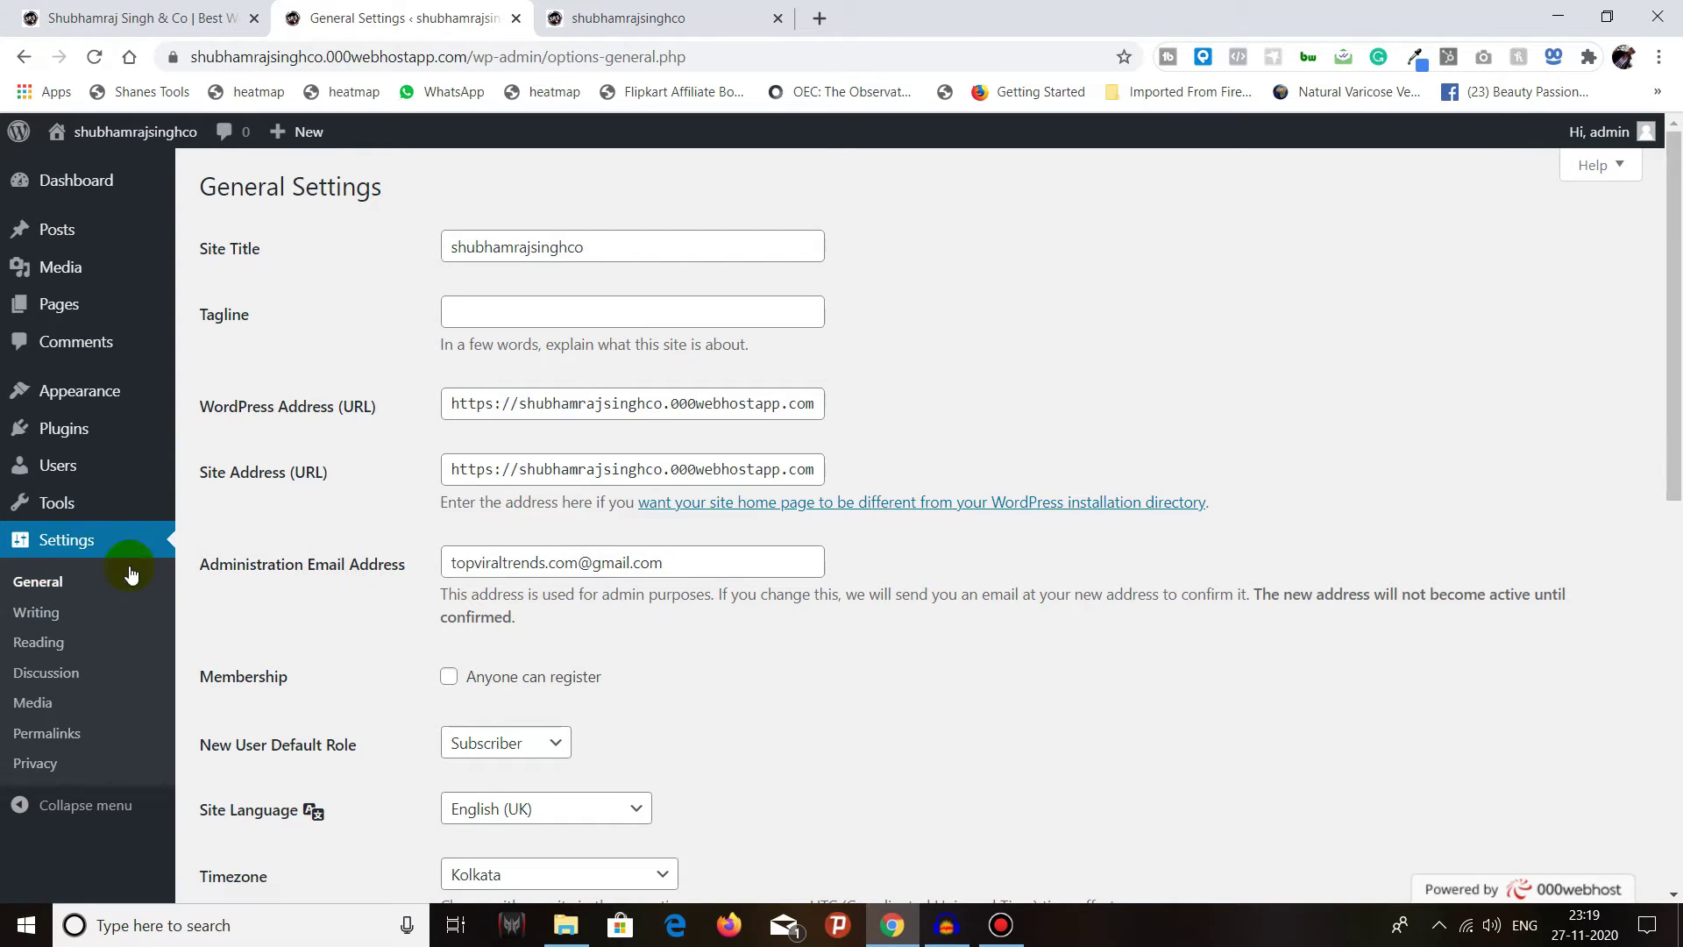
Step: Bring up the Writing Settings and dismiss the Black Friday banner there
left_click(39, 618)
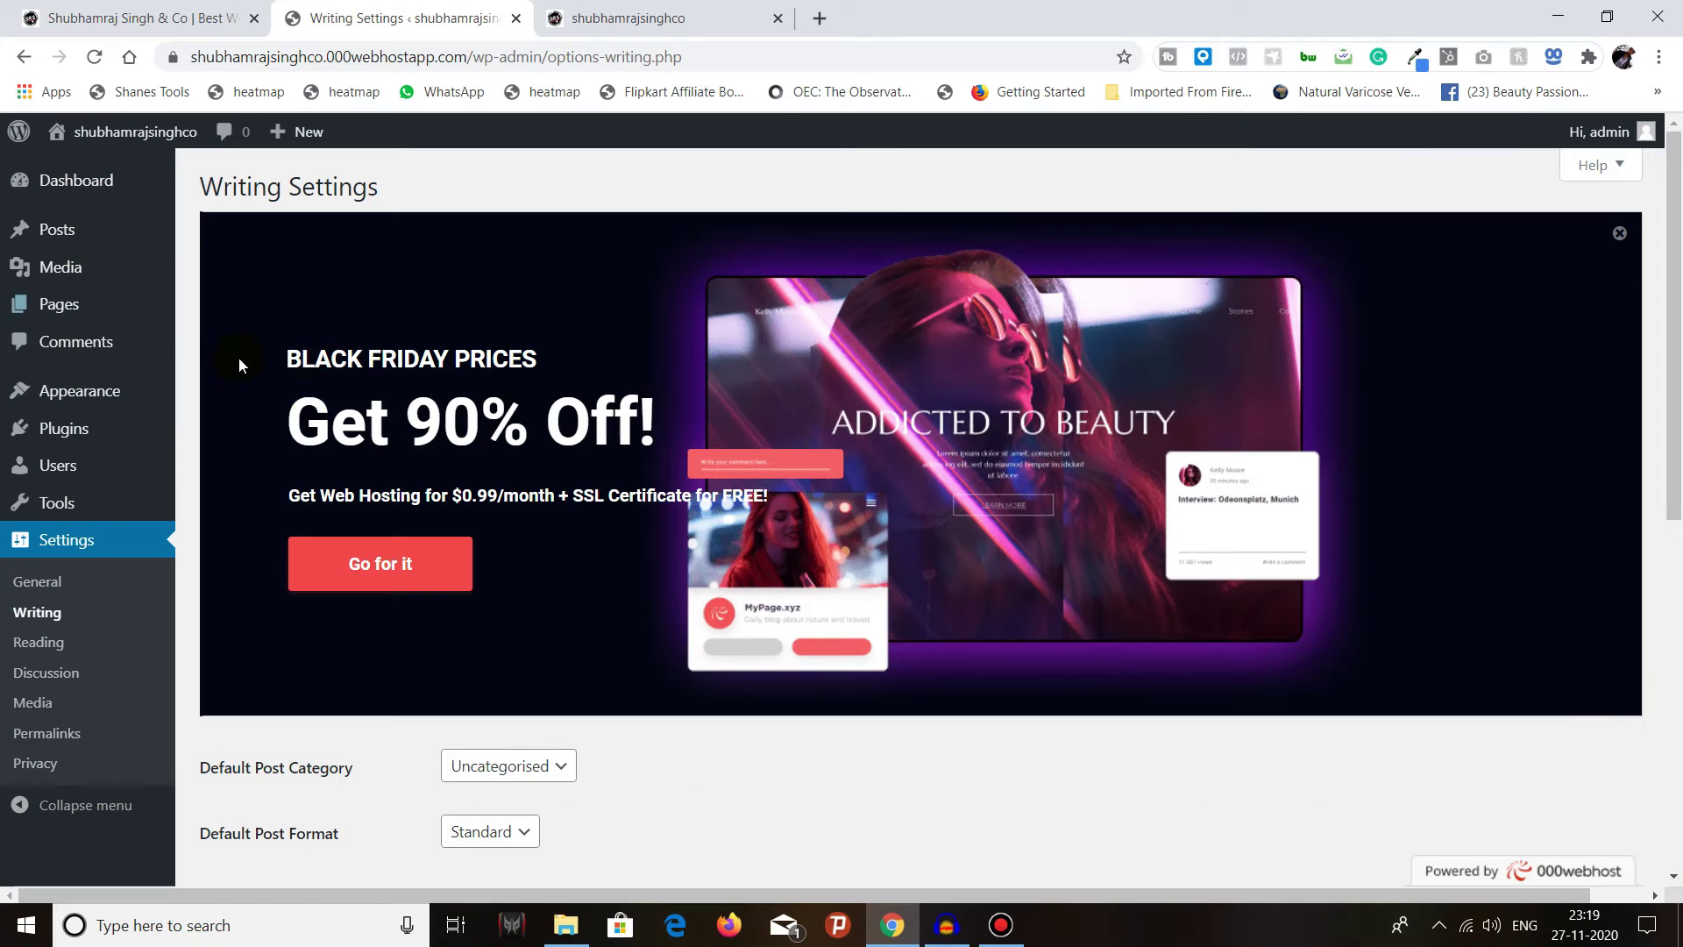
left_click(1625, 233)
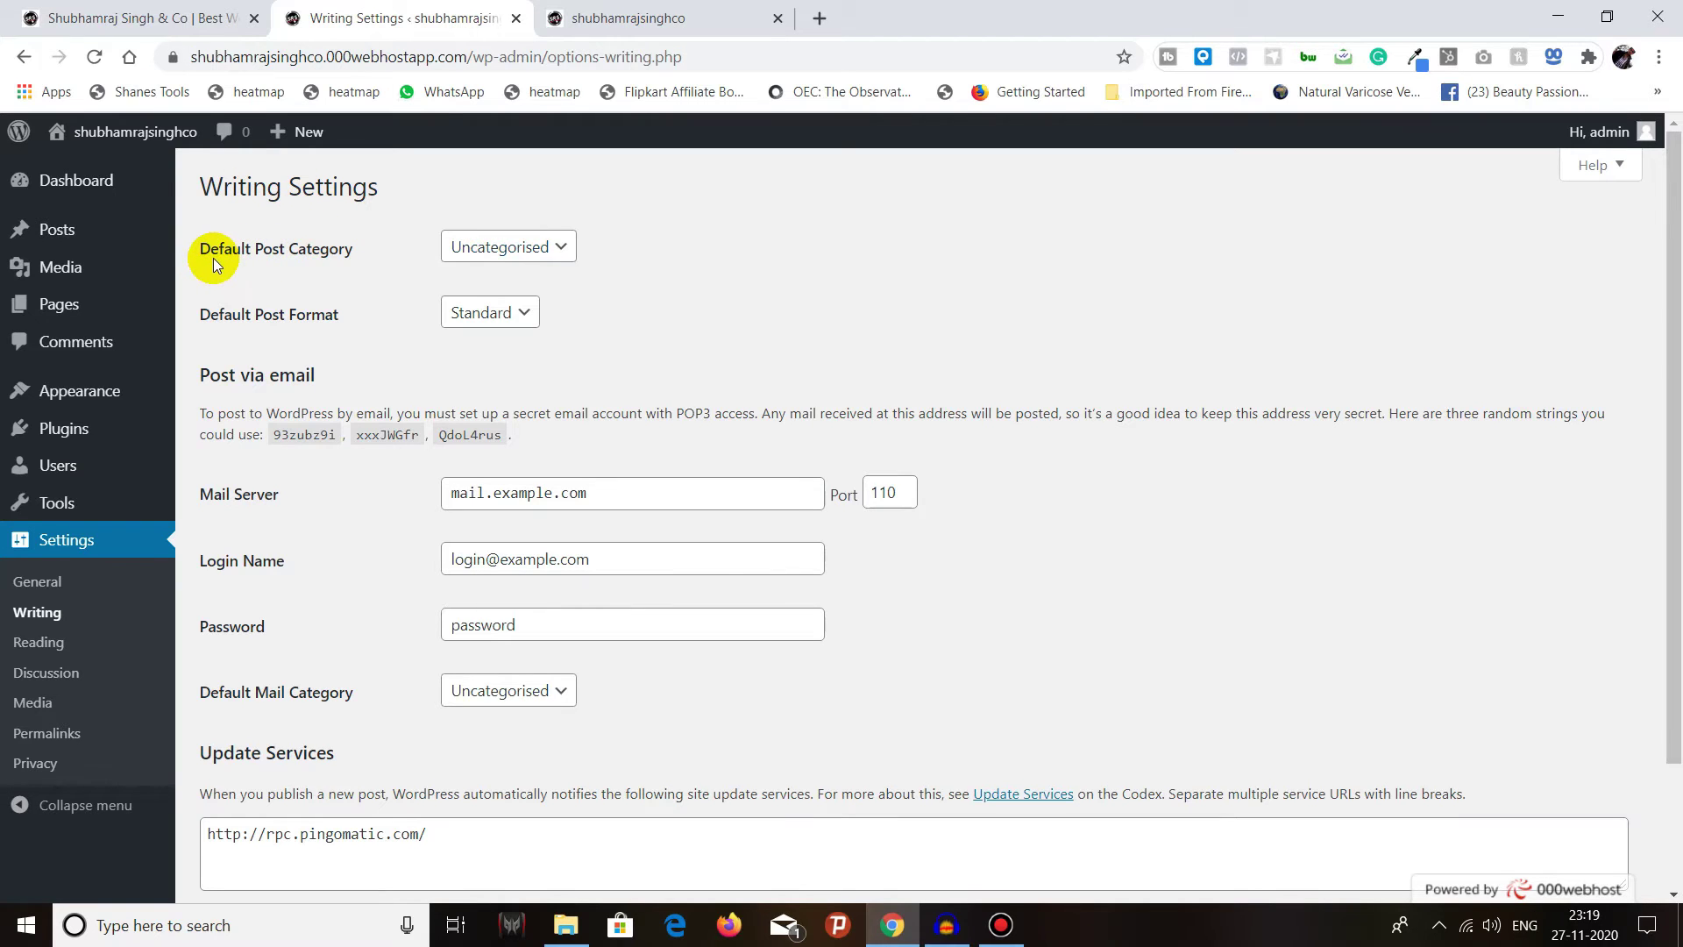
Step: Examine the available choices for Default Post Category and Default Post Format in the Writing Settings
left_click(329, 254)
left_click(507, 252)
left_click(506, 253)
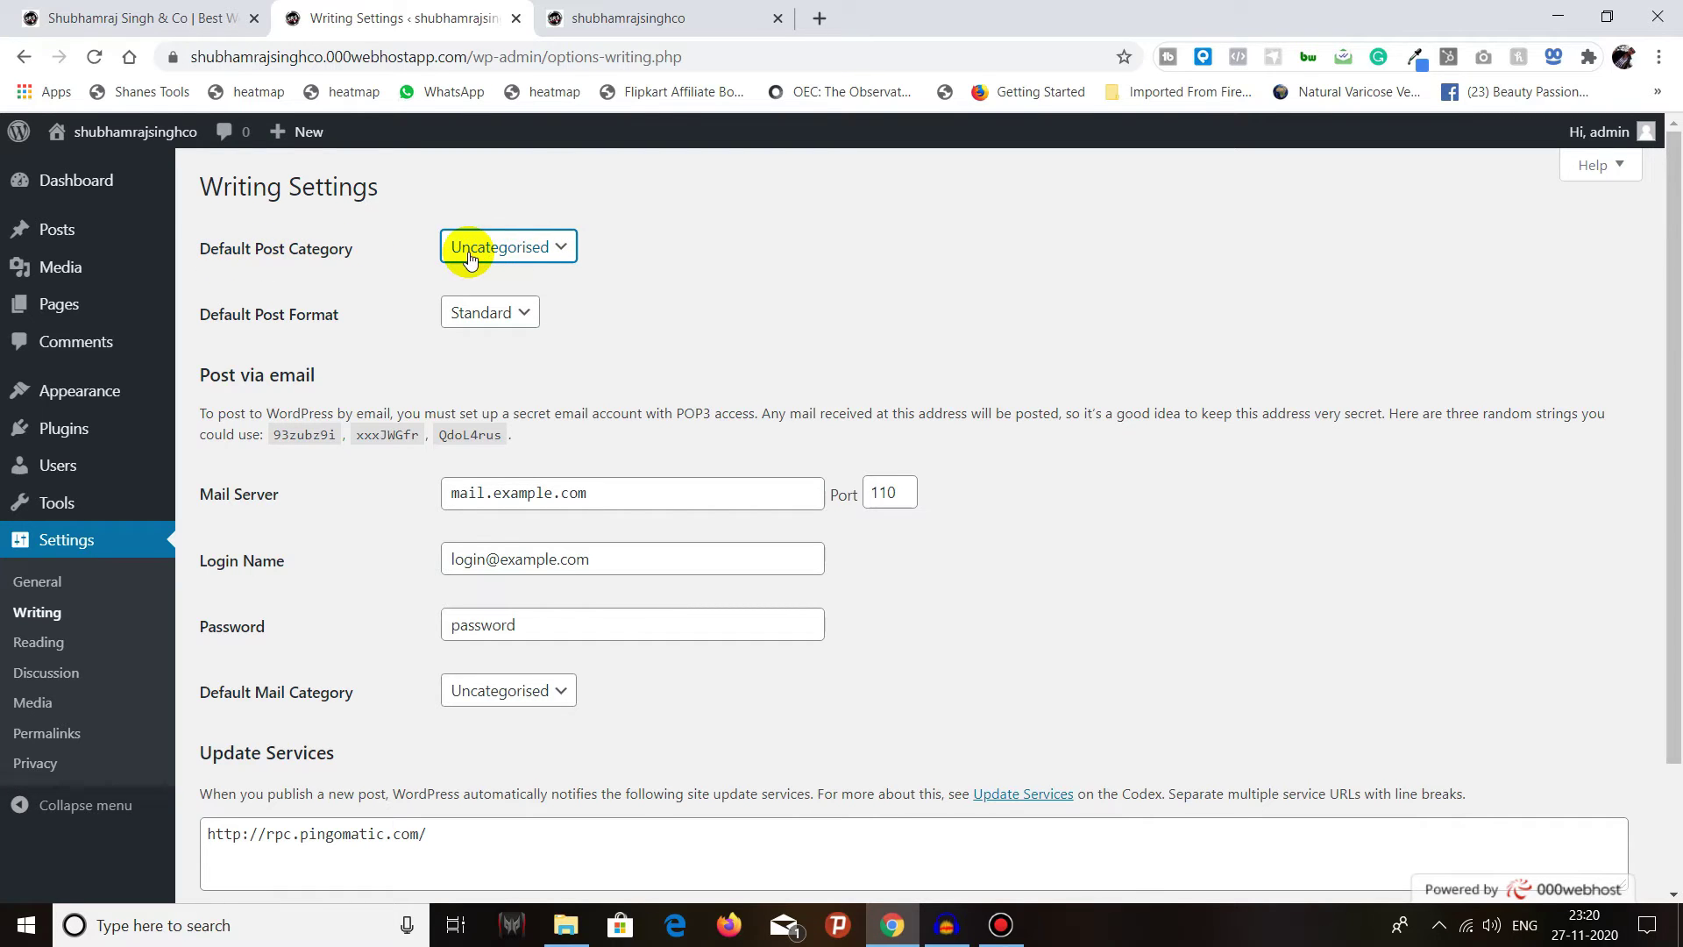
left_click(360, 256)
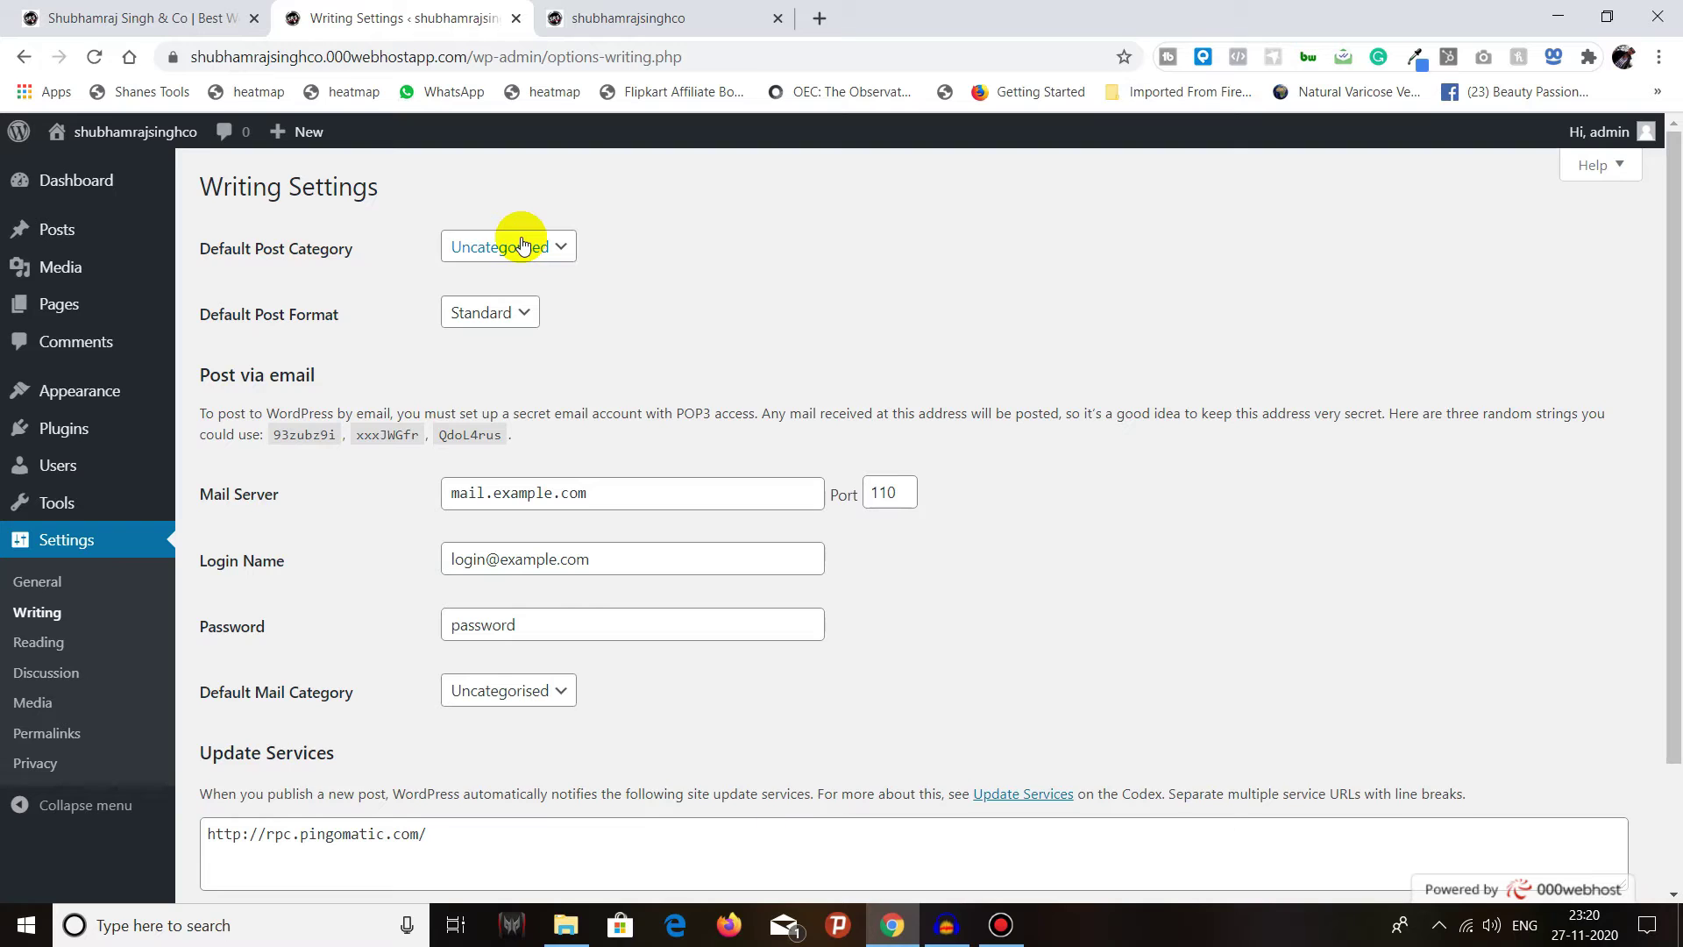
left_click(307, 323)
left_click(488, 316)
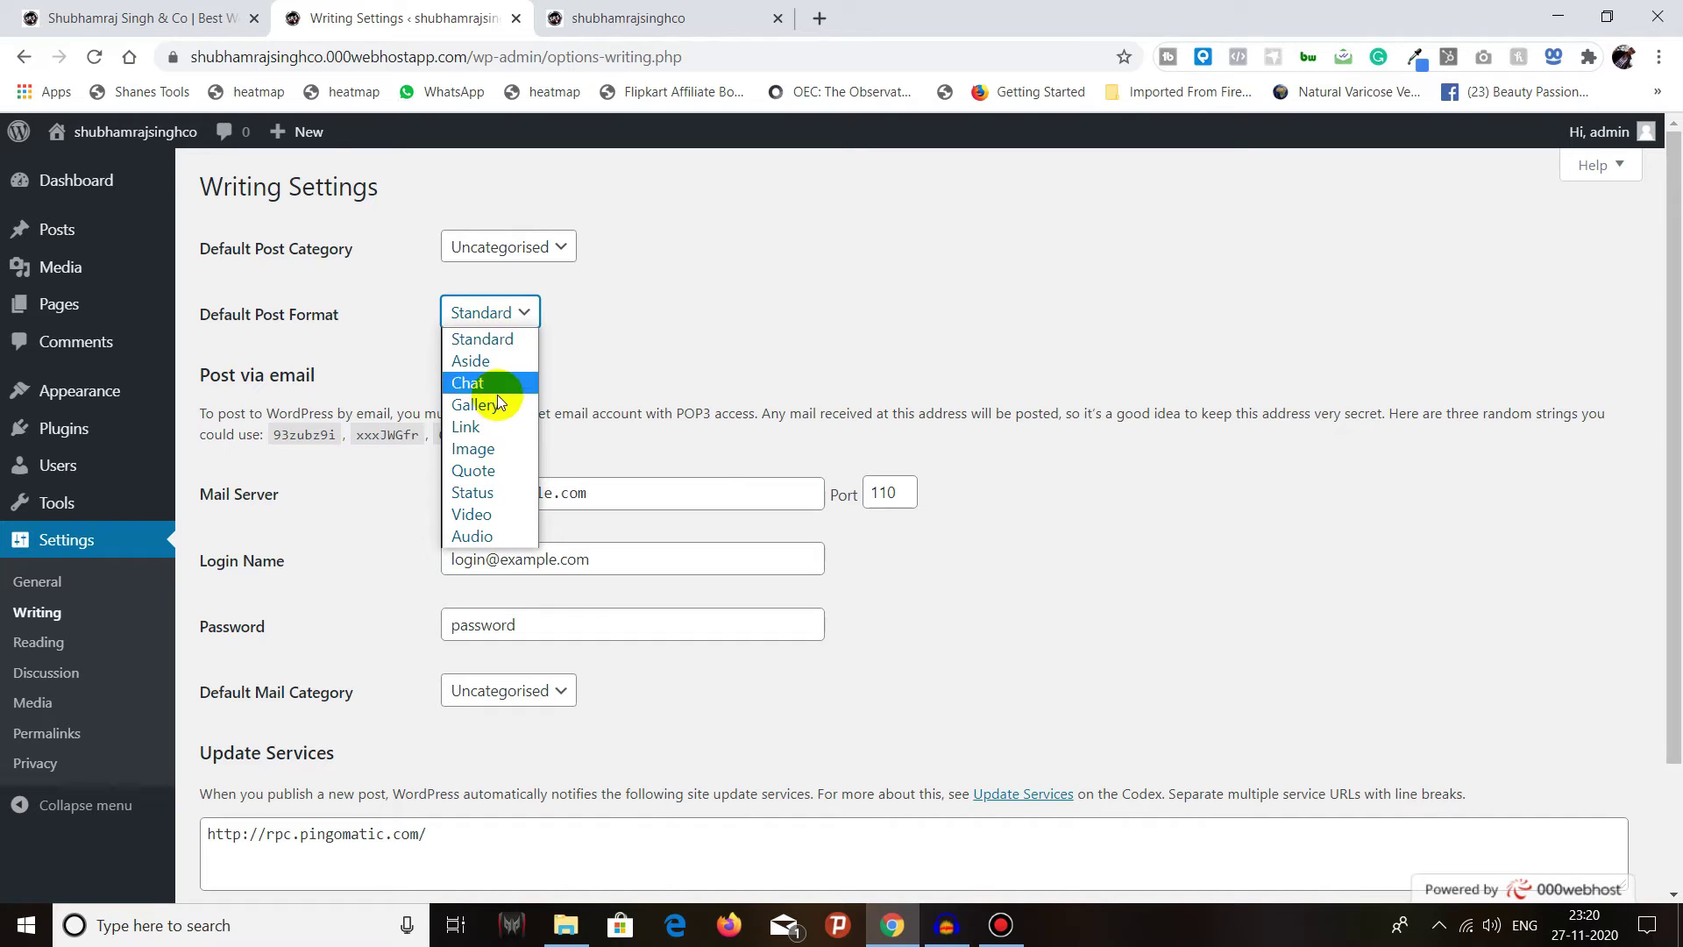
left_click(509, 309)
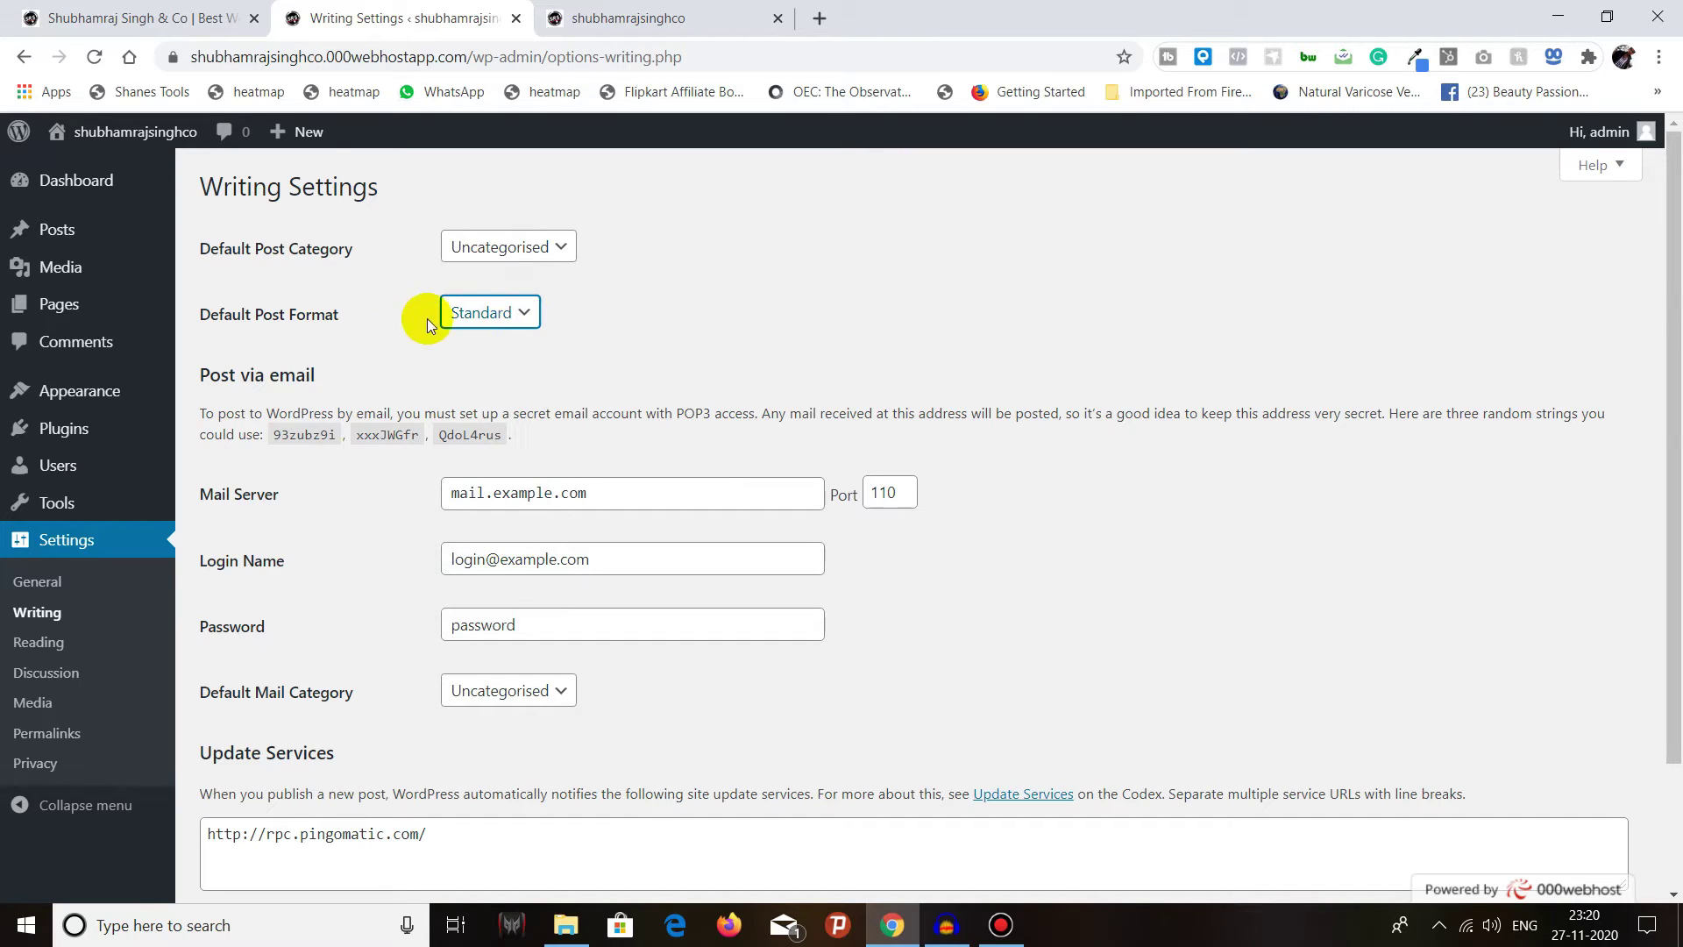
left_click(487, 314)
left_click(488, 316)
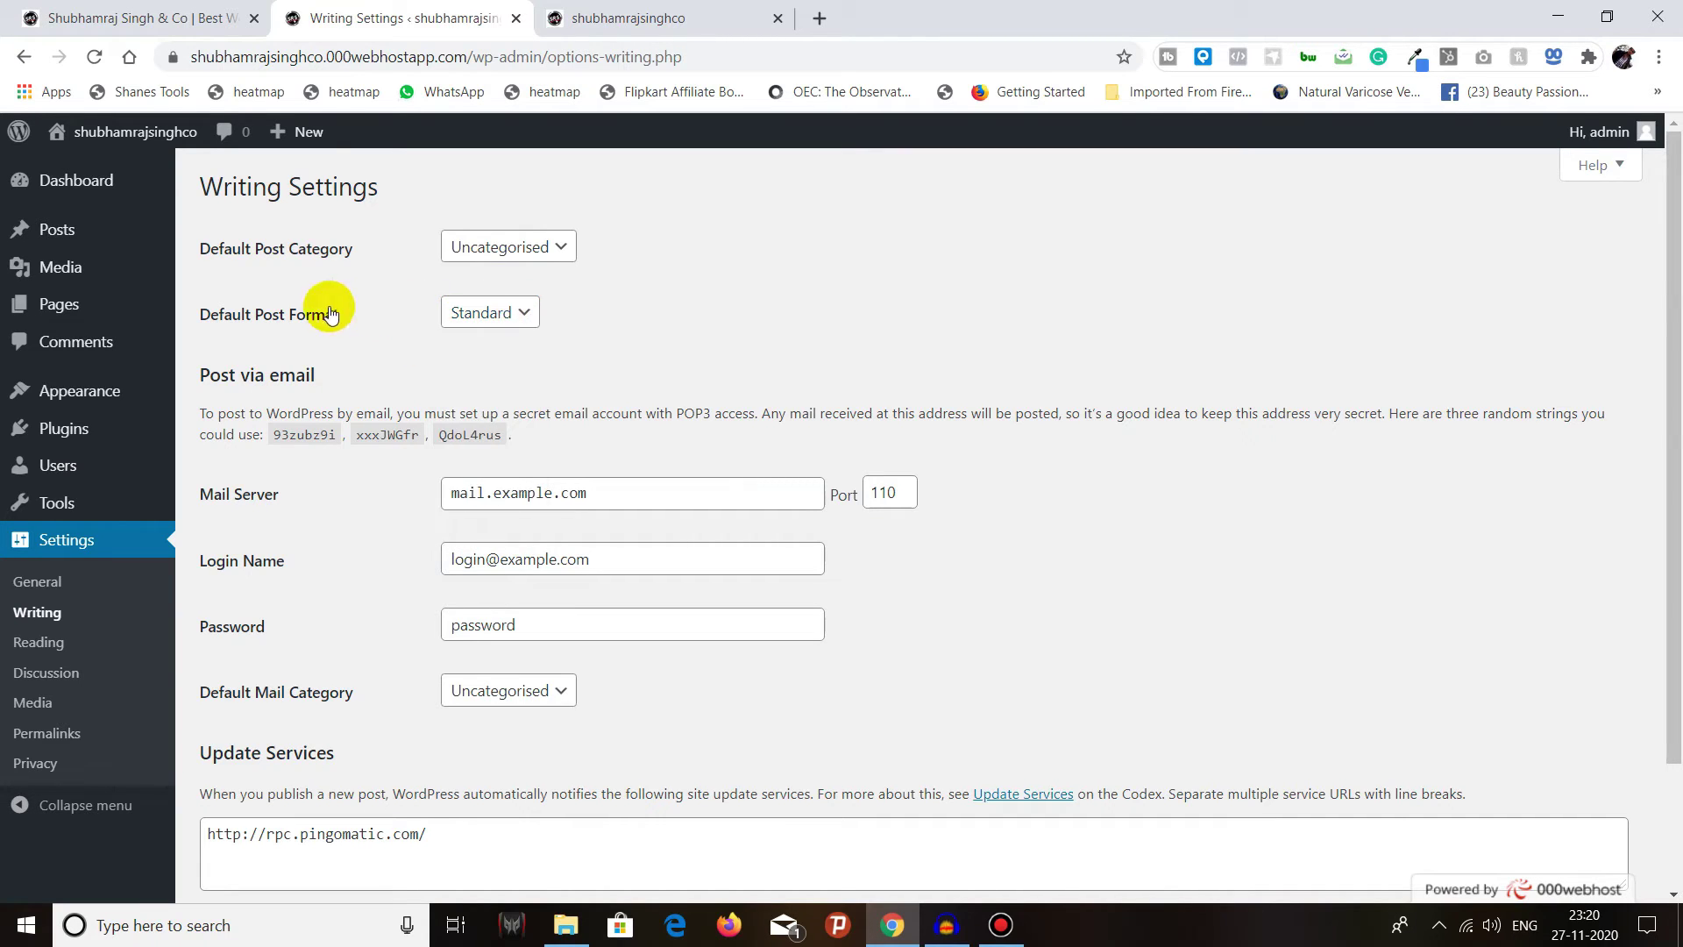
Step: Review the Post via email fields, the Default Mail Category choices and the Update Services section of the Writing Settings
scroll(329, 314, "down", 2)
scroll(377, 301, "up", 2)
left_click(515, 691)
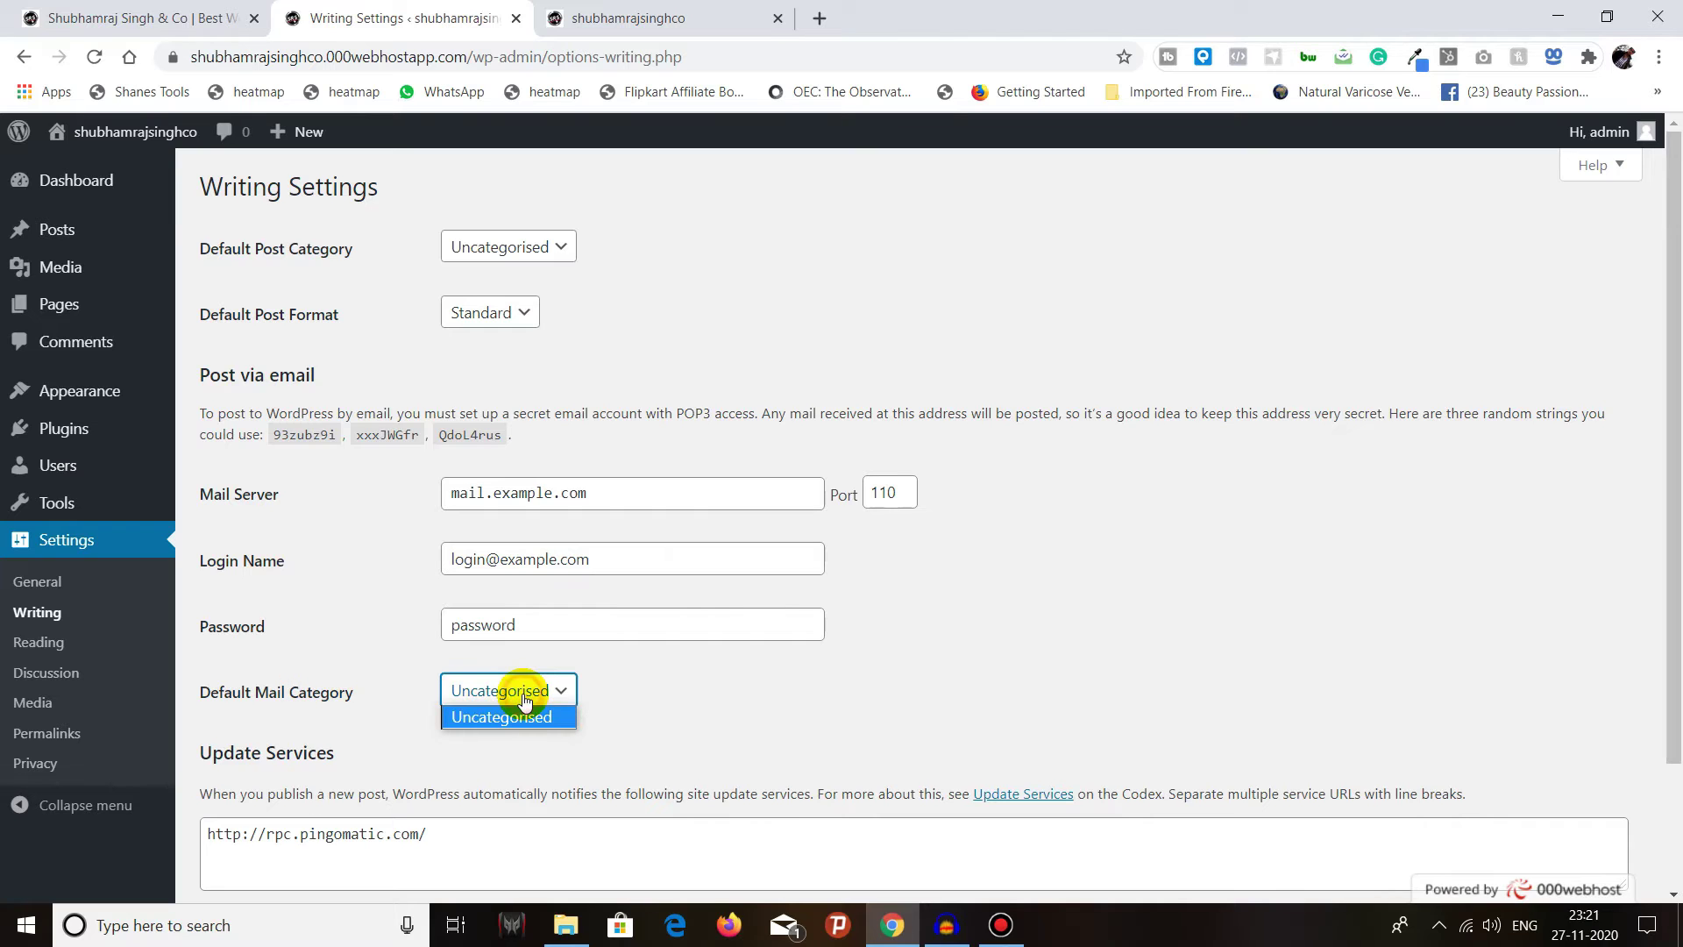
left_click(381, 693)
scroll(381, 683, "down", 2)
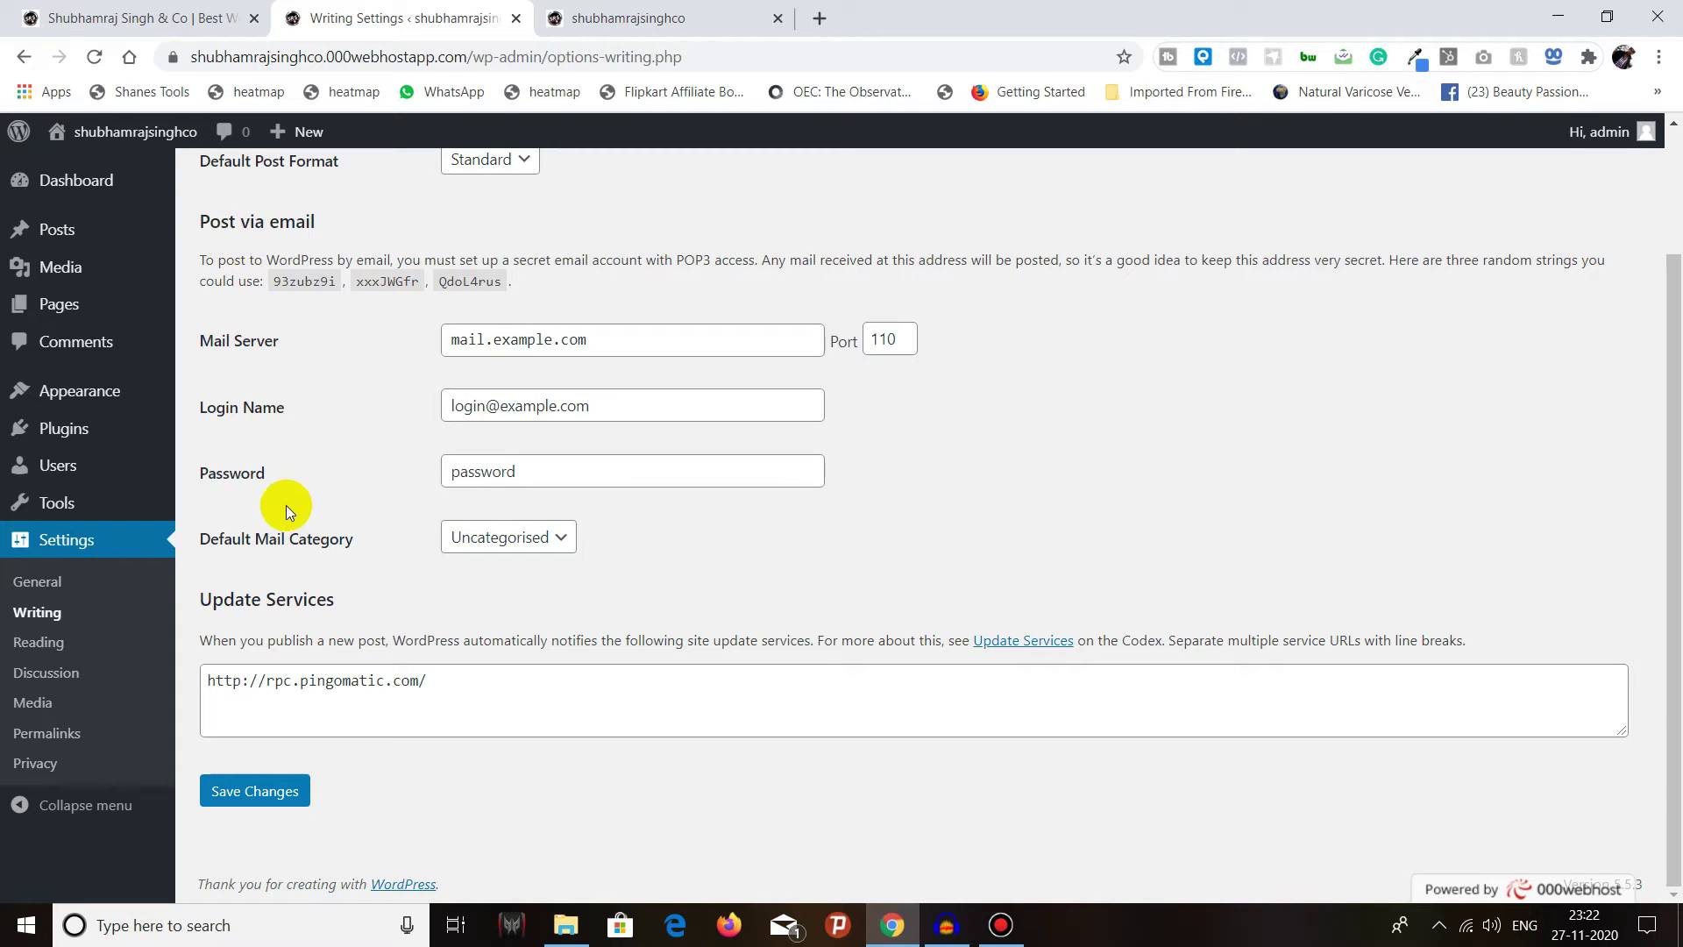
scroll(276, 551, "up", 2)
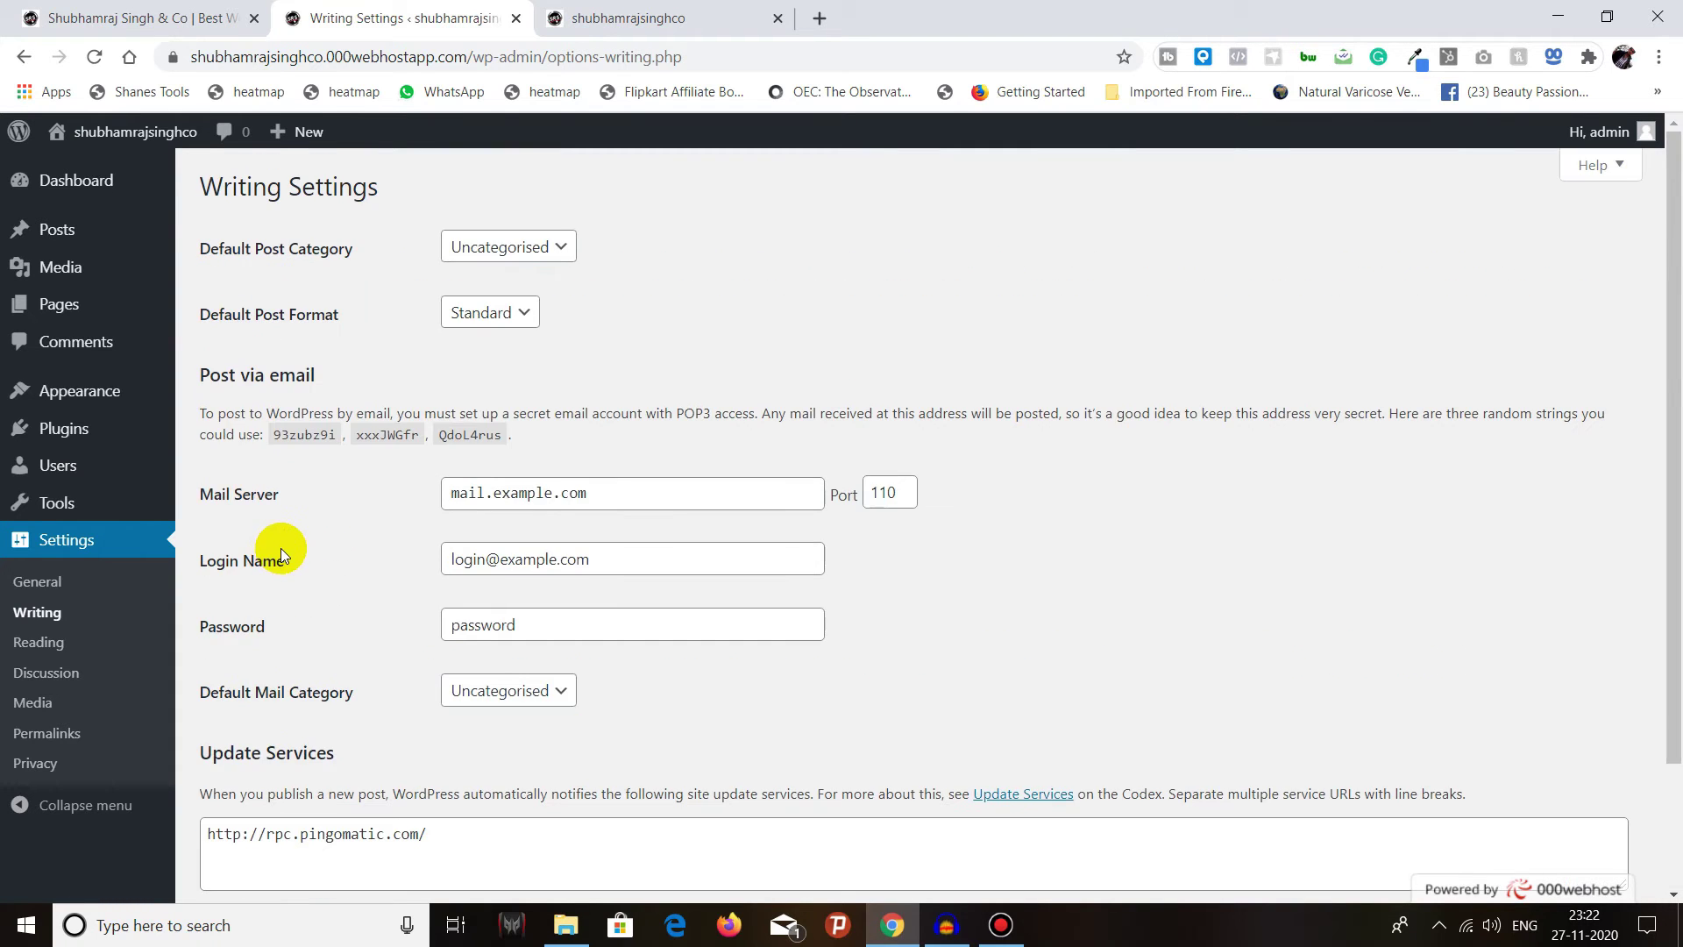
scroll(281, 549, "down", 2)
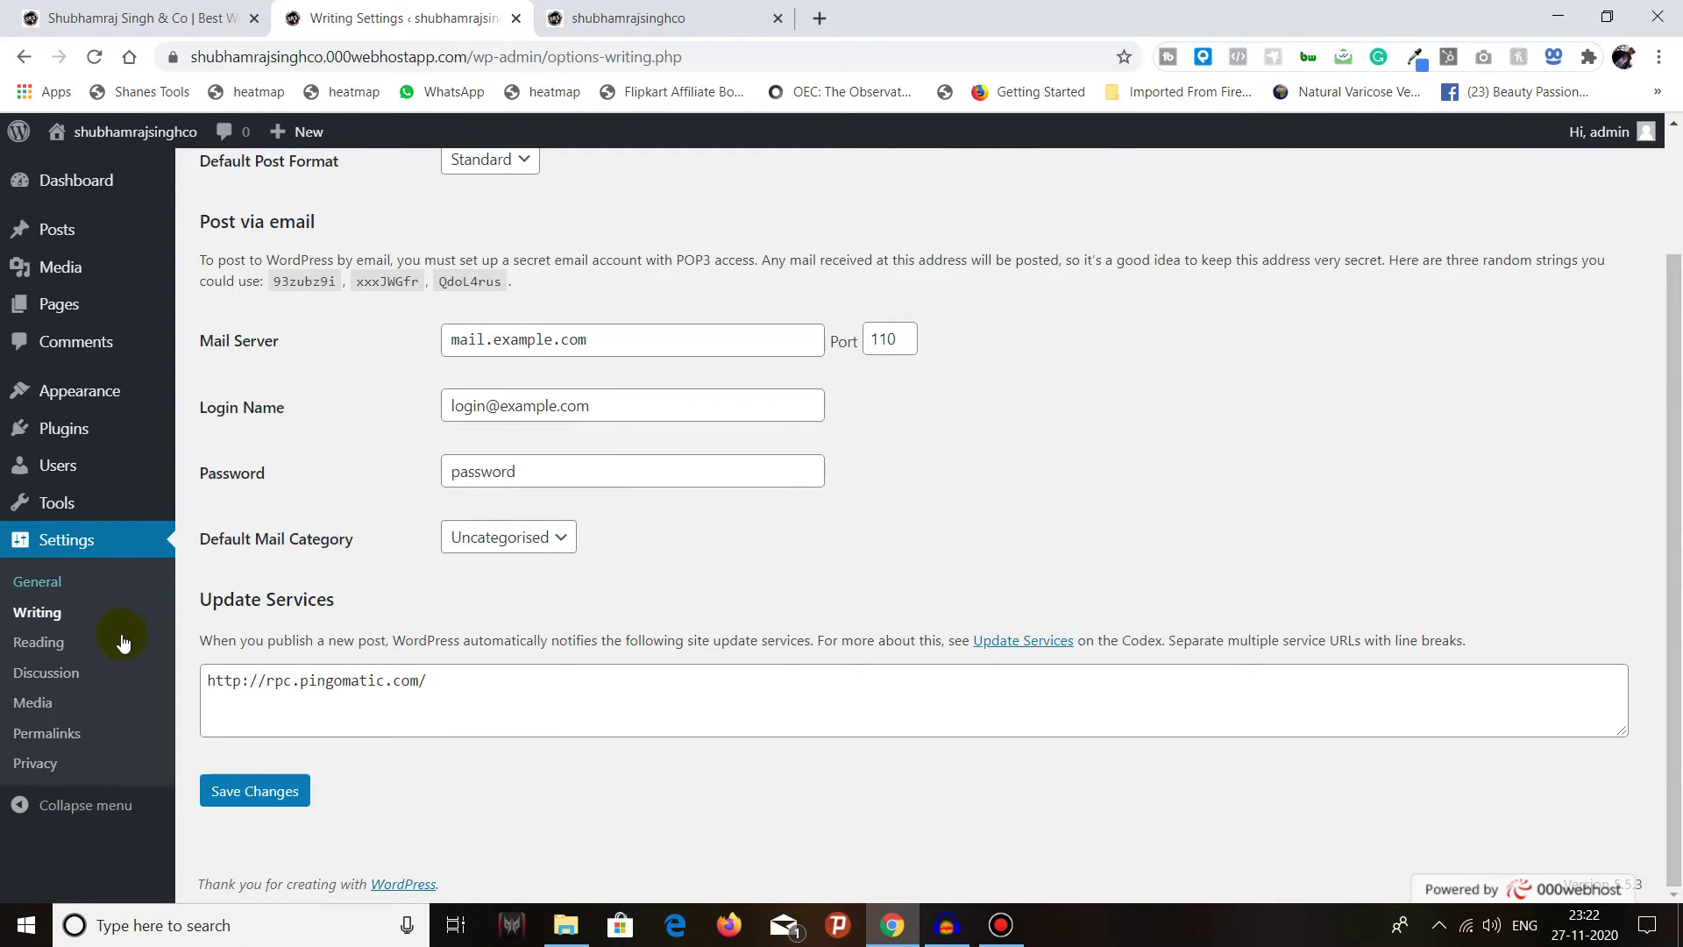
Step: Bring up the Reading Settings, dismiss the Black Friday banner there and look over the post and feed options
left_click(55, 650)
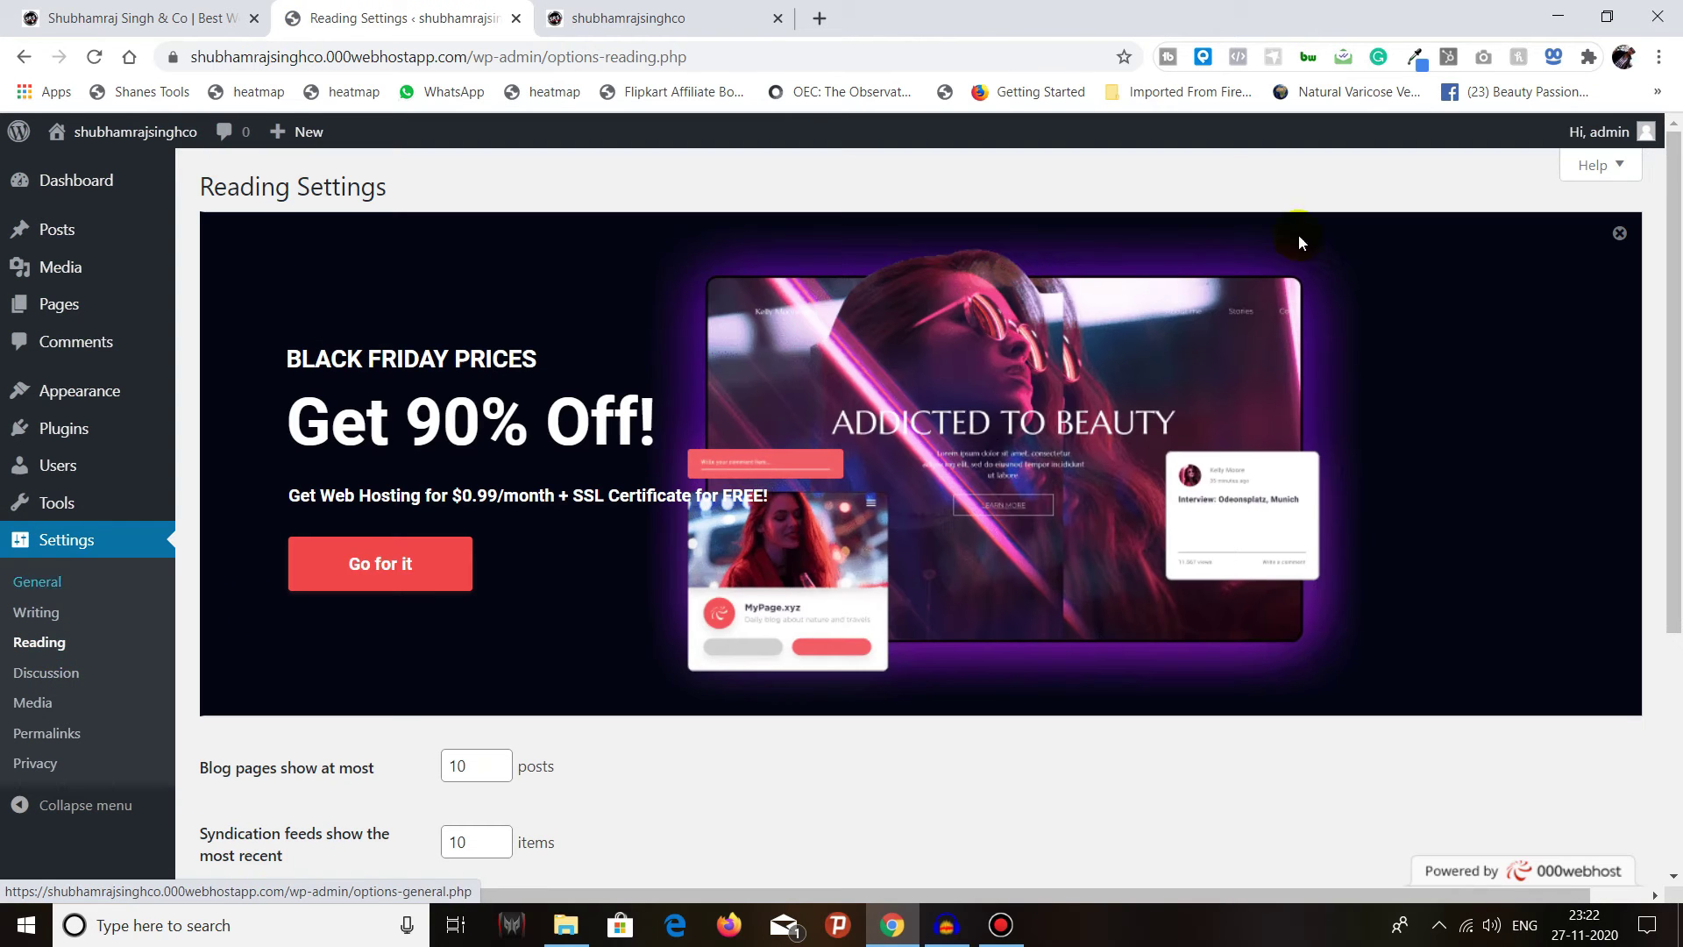
left_click(1620, 233)
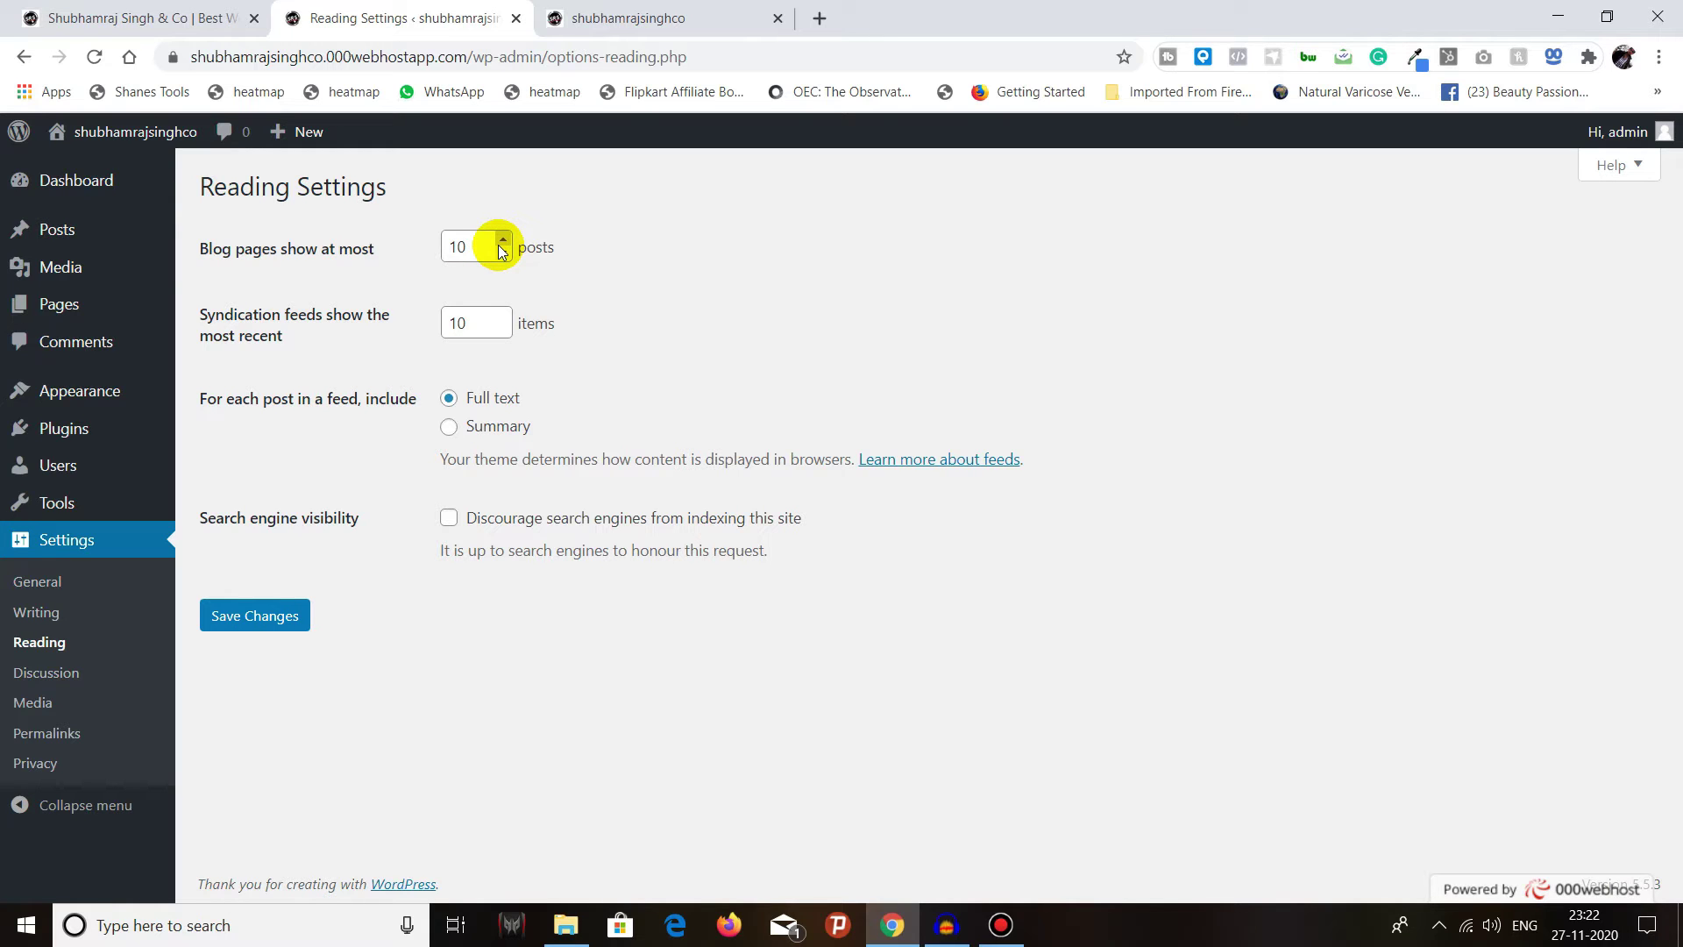
left_click(376, 248)
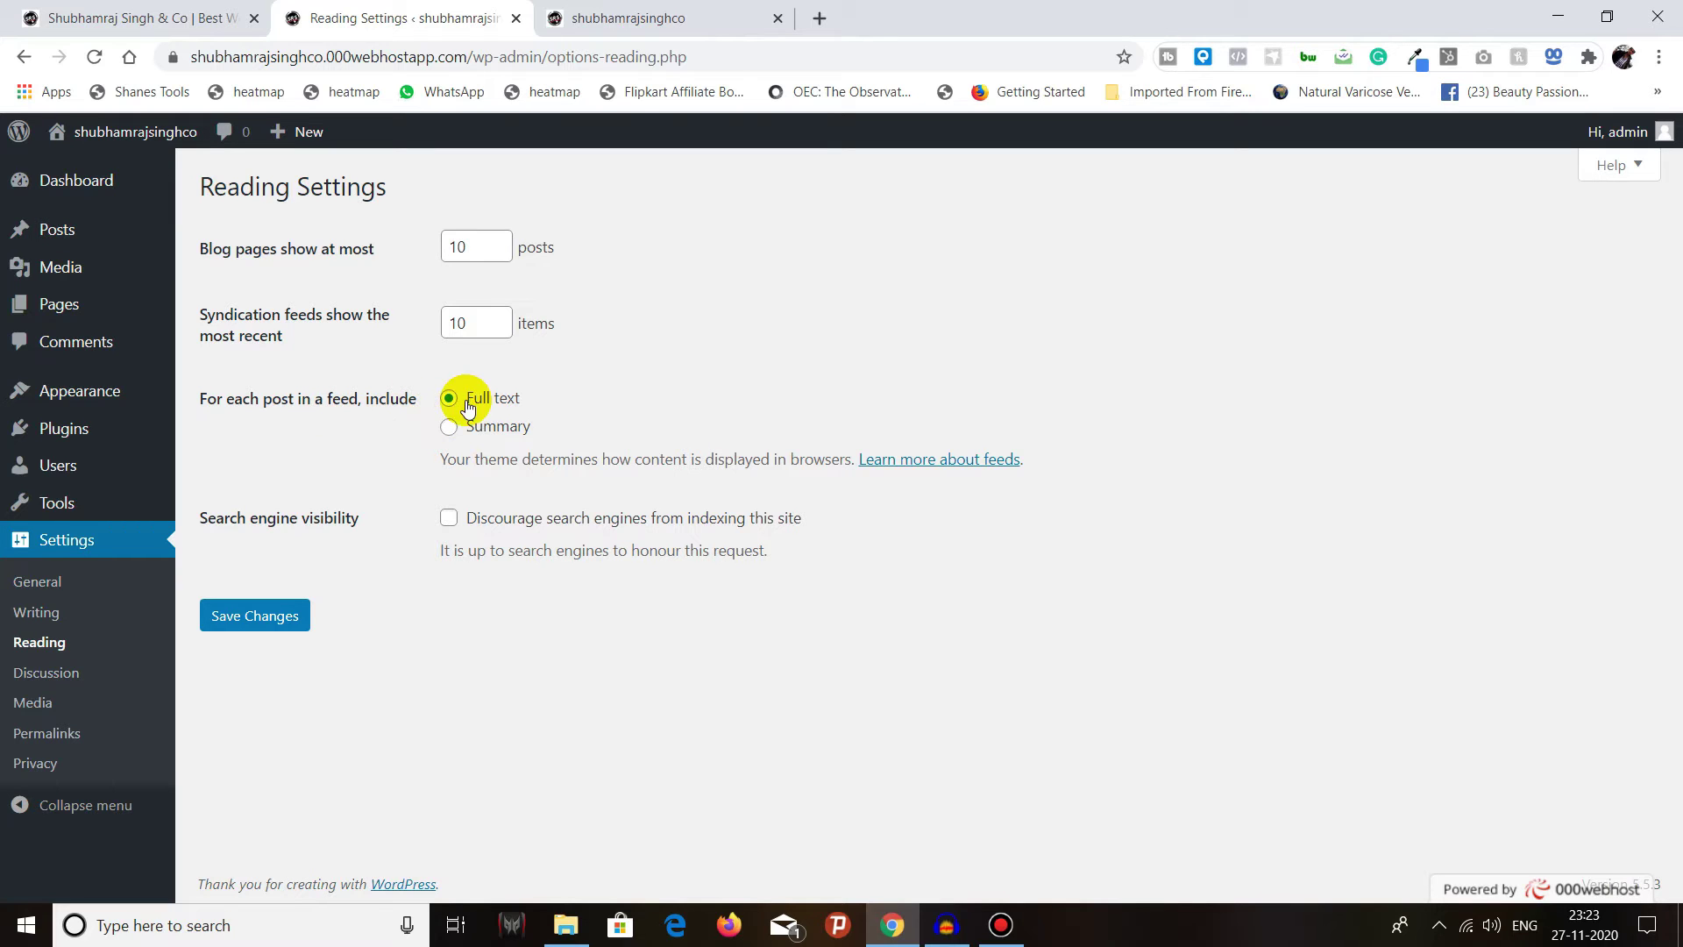
left_click(436, 428)
Step: Bring up the Discussion Settings and dismiss the Black Friday banner there
left_click(64, 672)
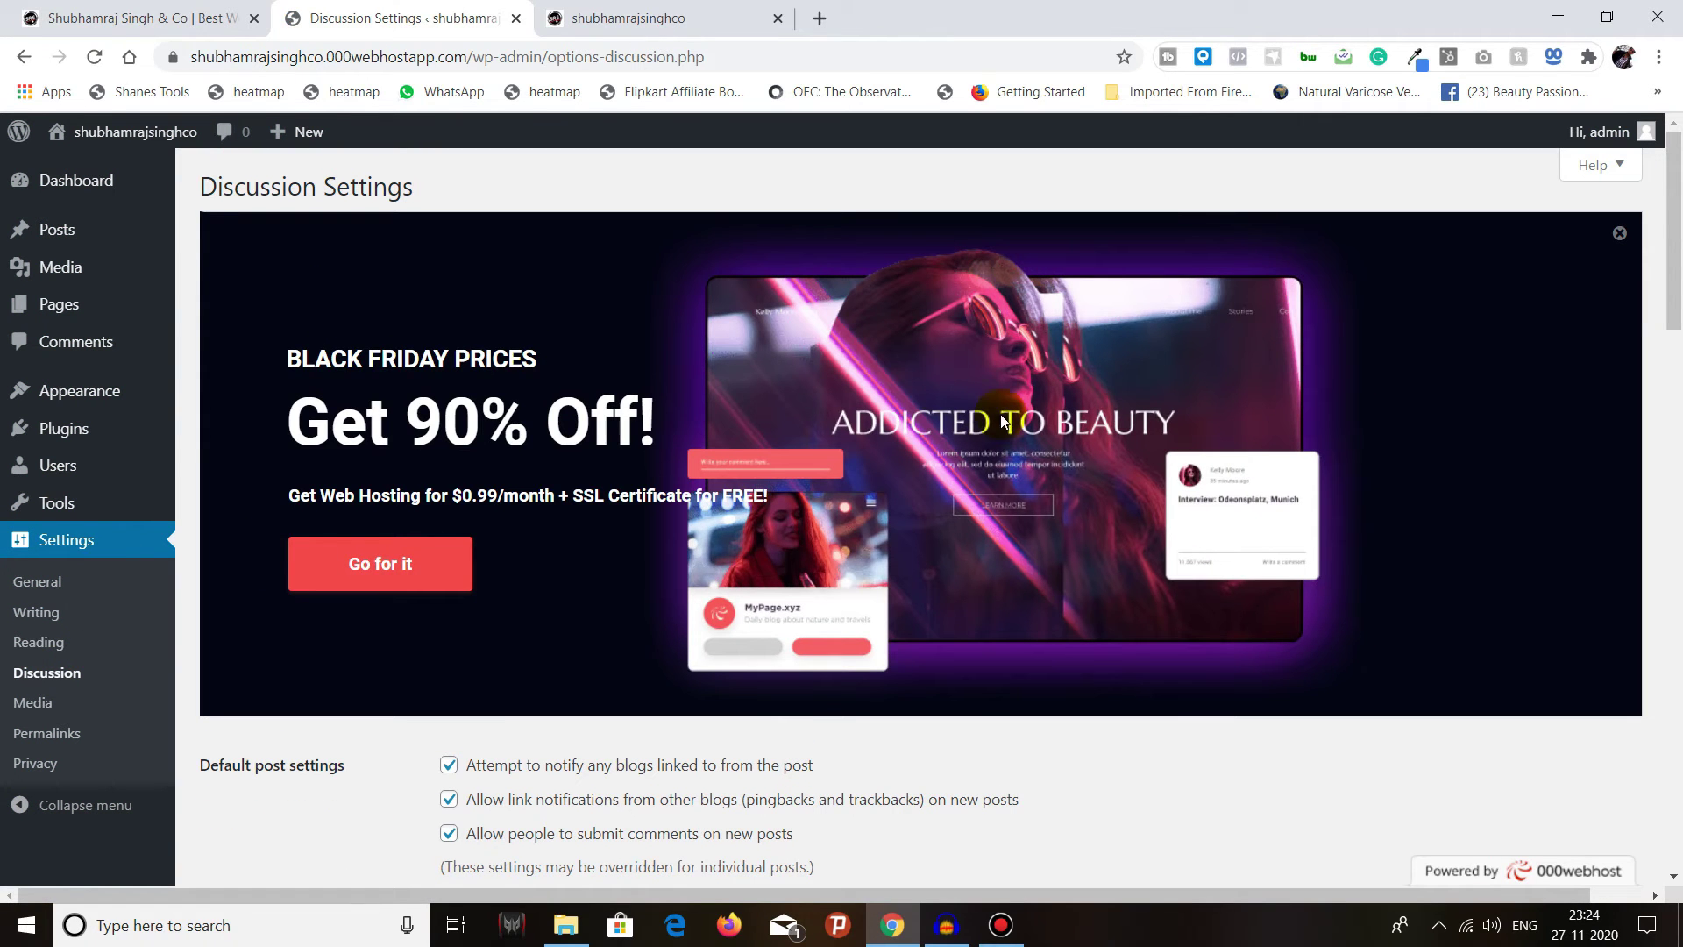
left_click(1619, 234)
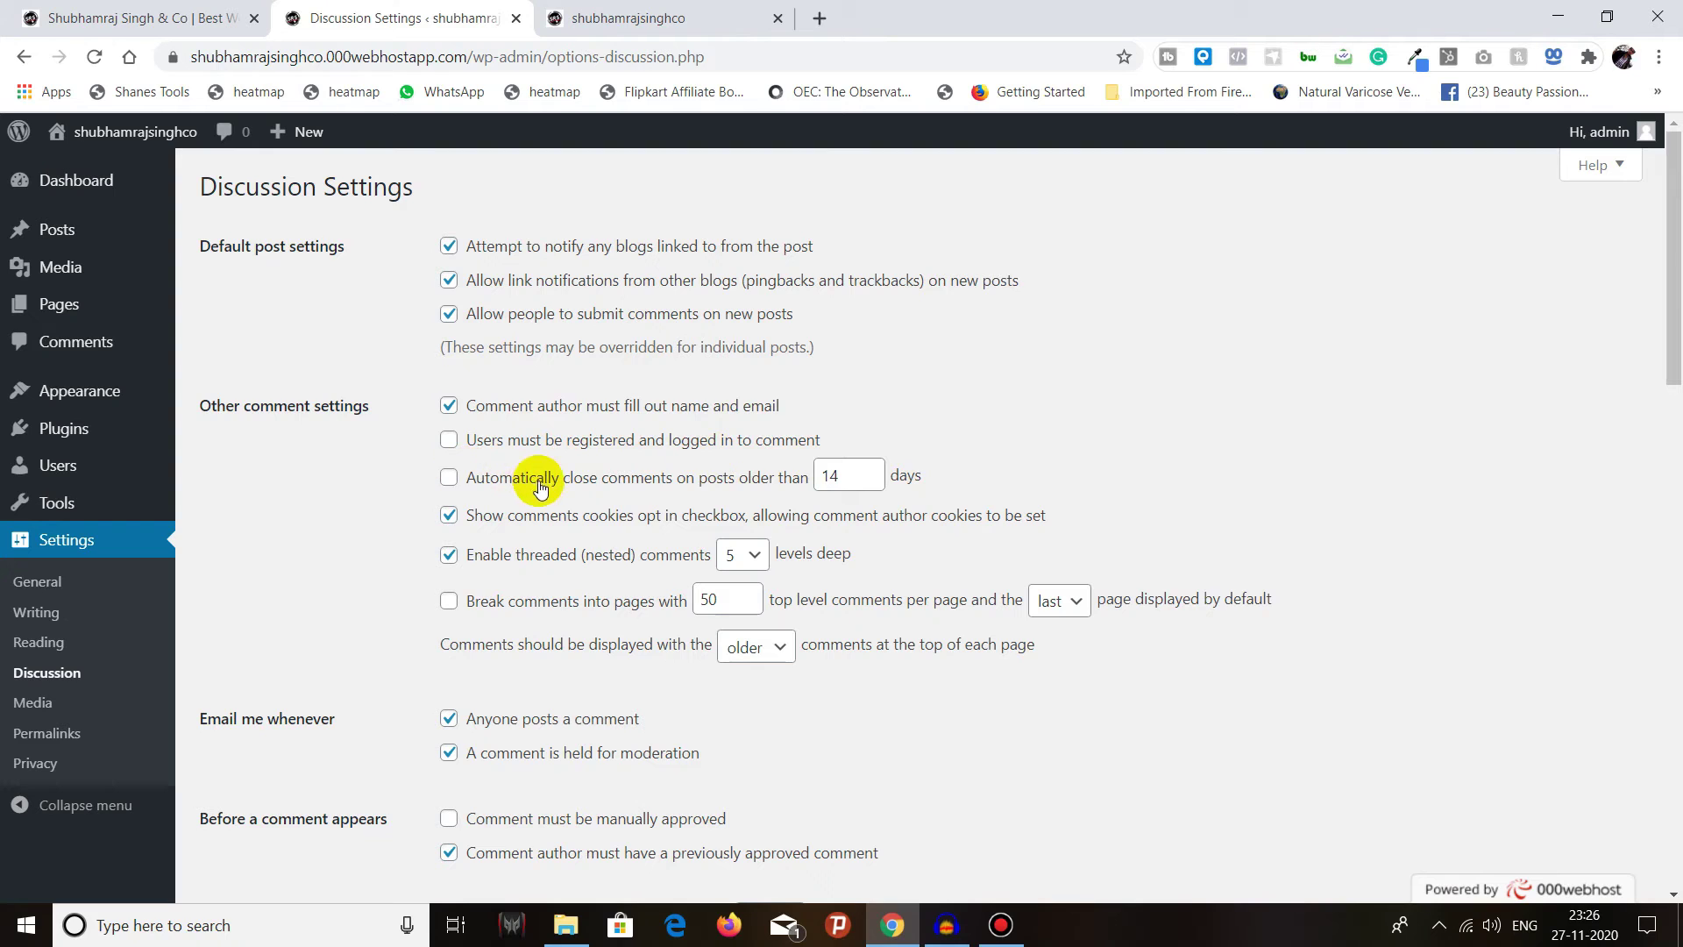
Step: Try adjusting the number of days after which comments on older posts close automatically
left_click(875, 480)
left_click(878, 469)
left_click(879, 480)
left_click(931, 459)
Step: Set the threaded (nested) comments to 2 levels deep
left_click(741, 555)
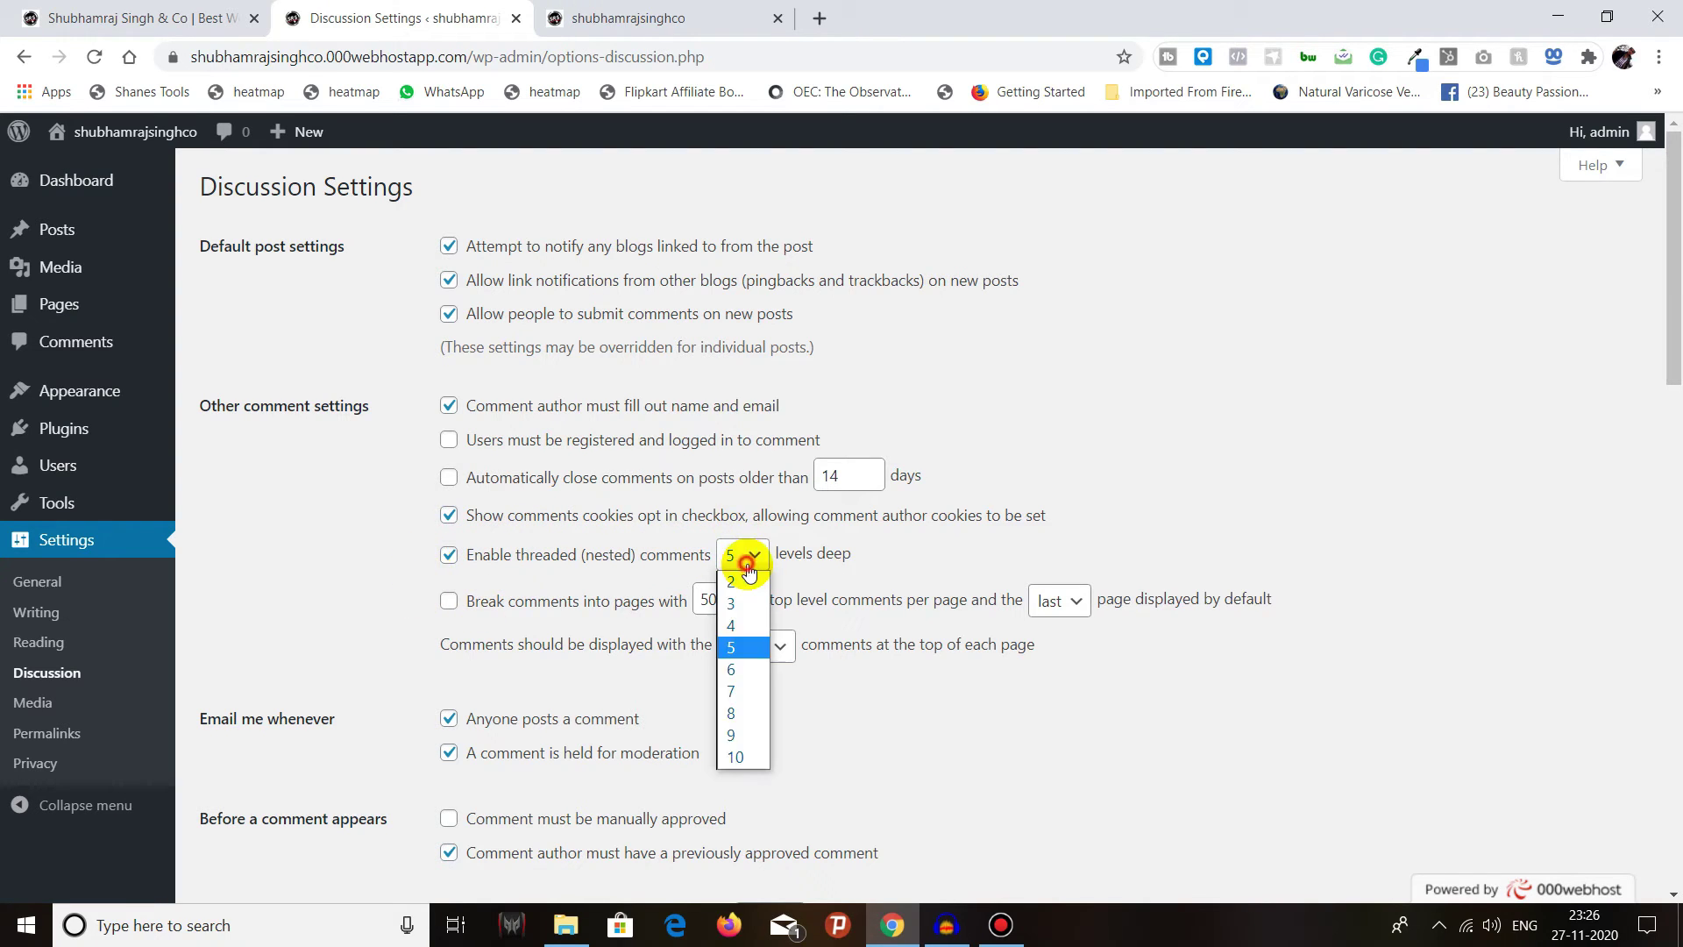
left_click(736, 601)
left_click(742, 561)
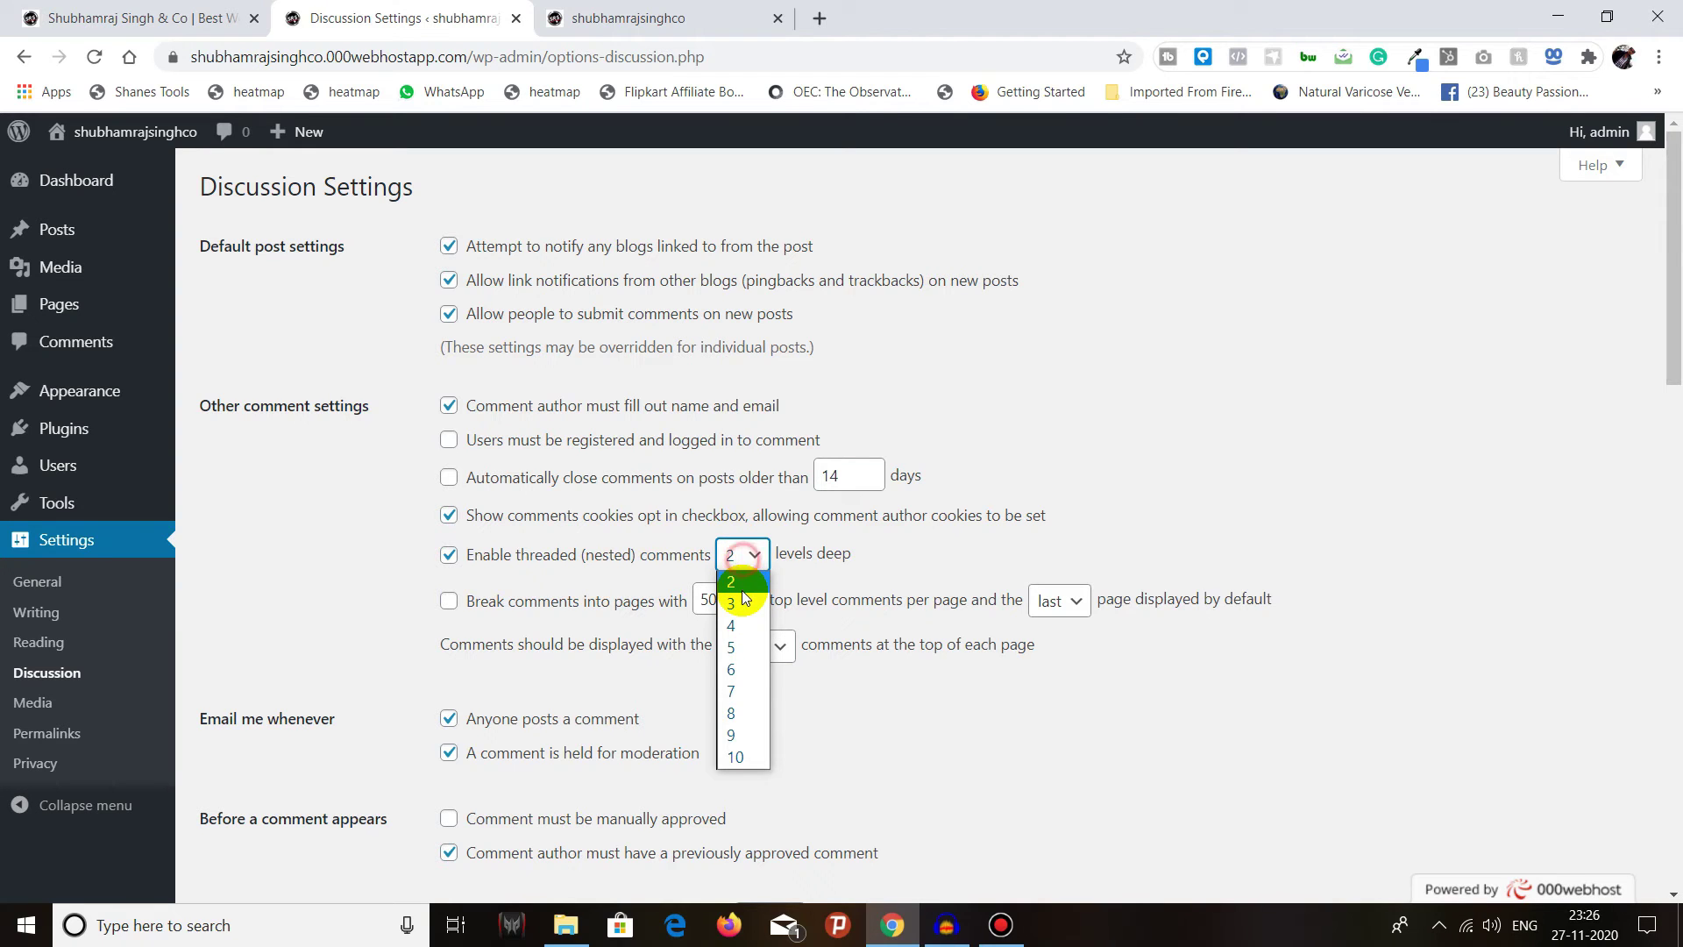
left_click(742, 562)
left_click(743, 559)
left_click(362, 621)
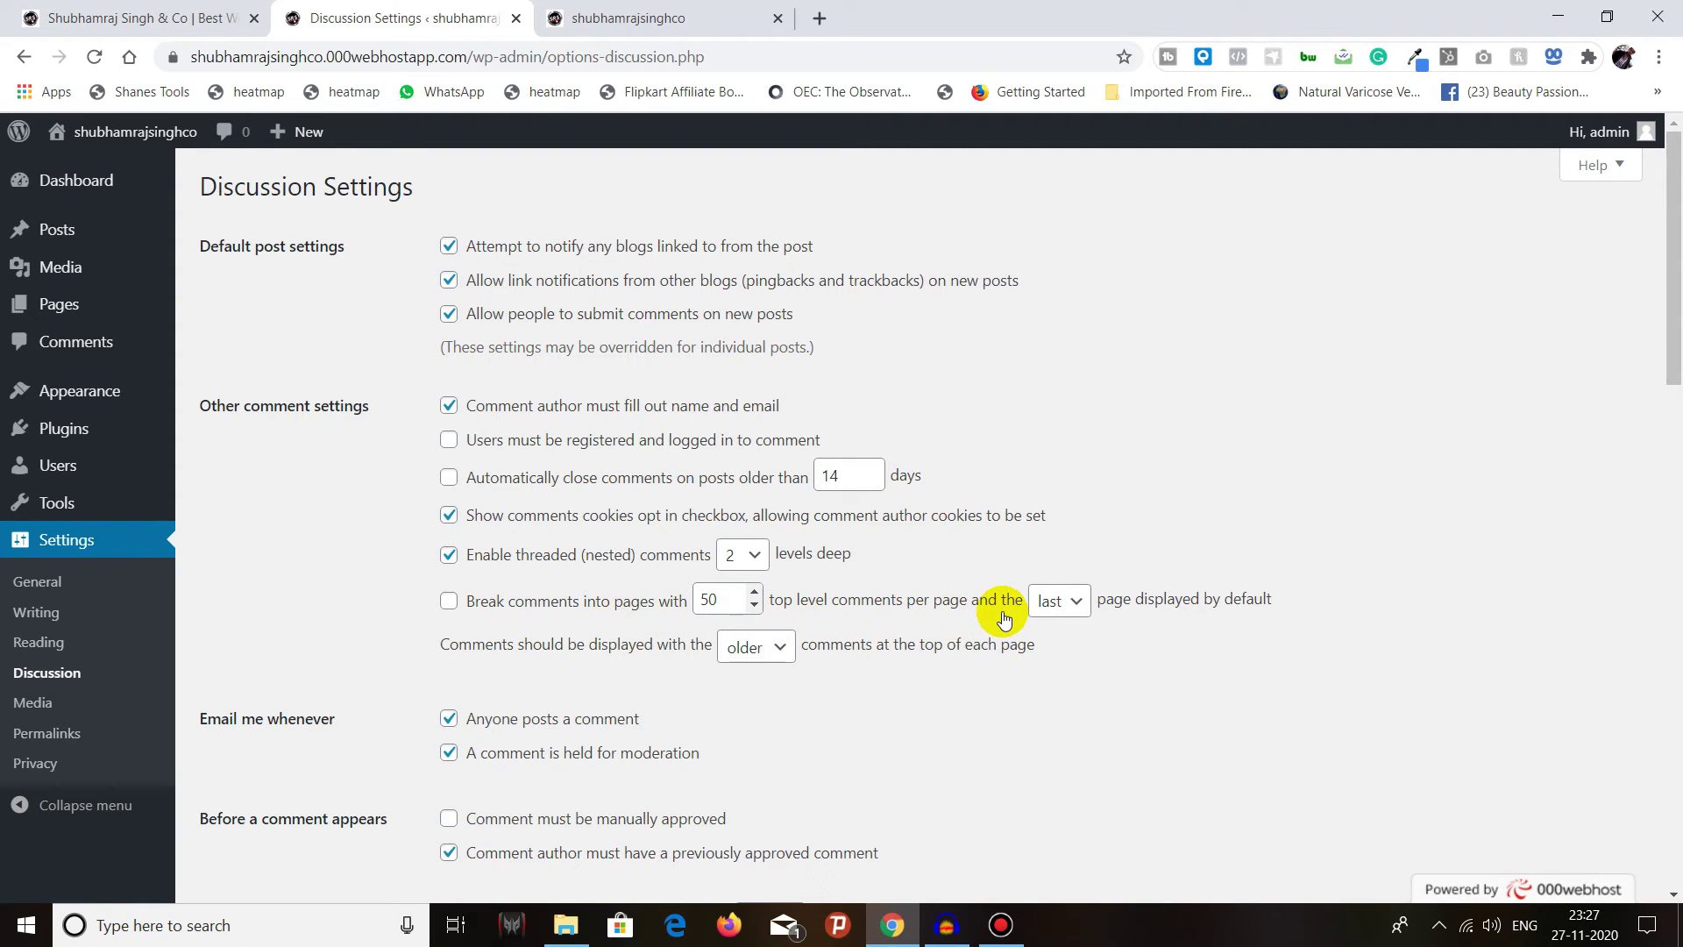
Step: Choose the last comment page as the default display and show newer comments at the top of each page
left_click(1061, 603)
left_click(1057, 628)
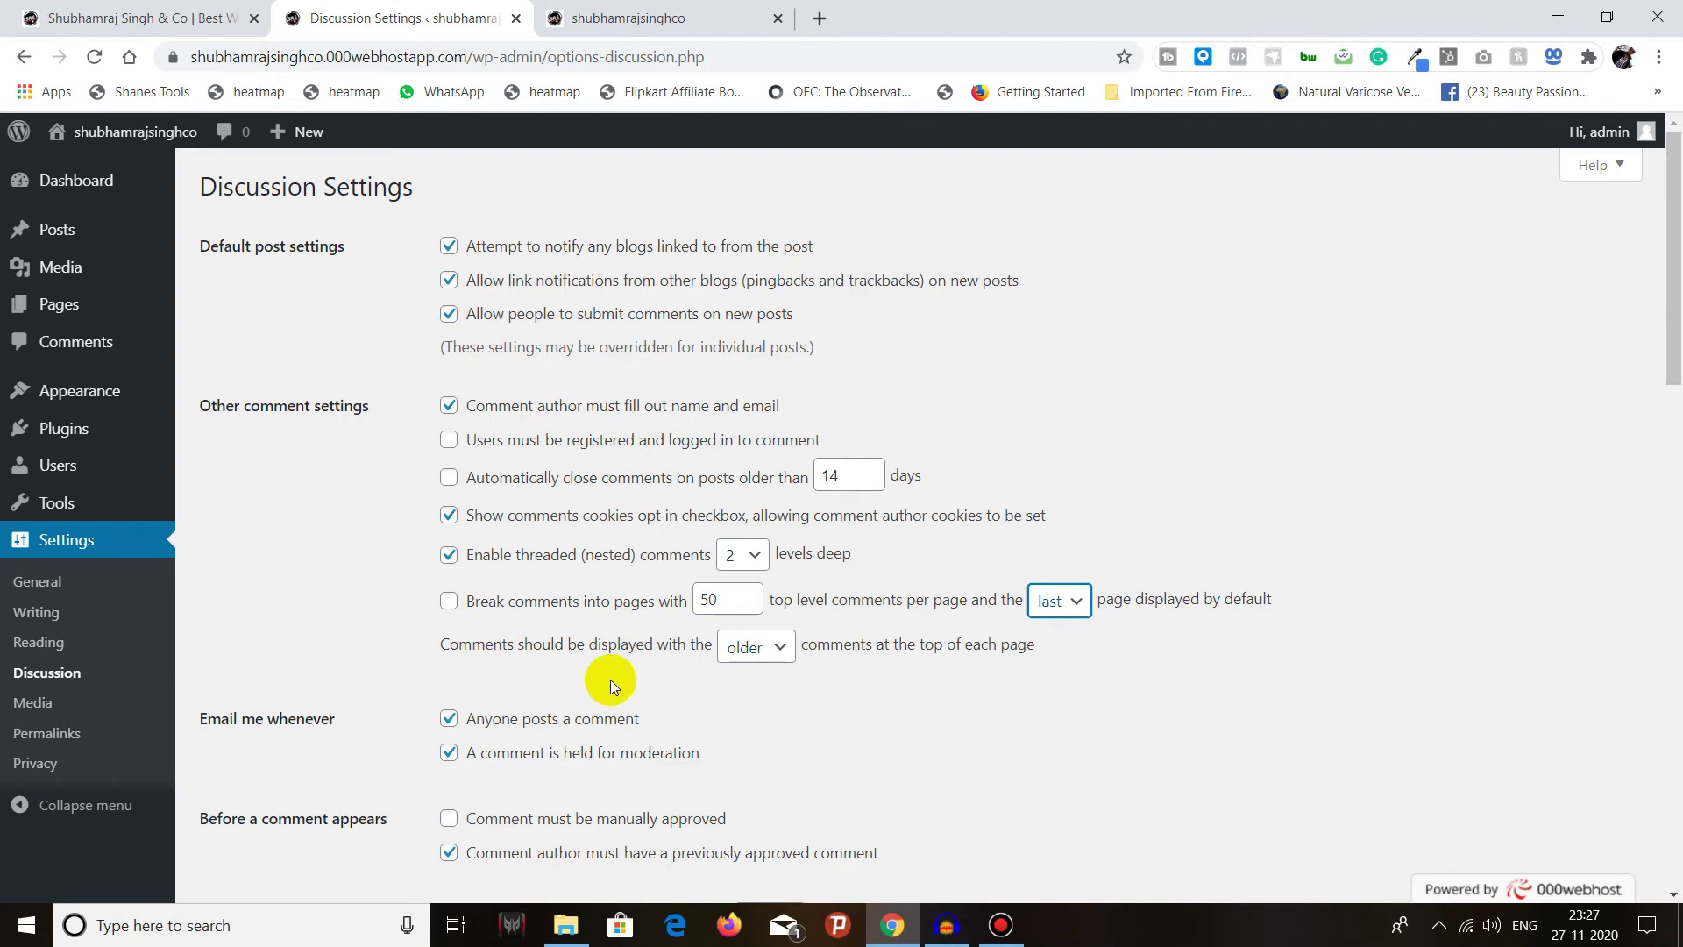
left_click(758, 649)
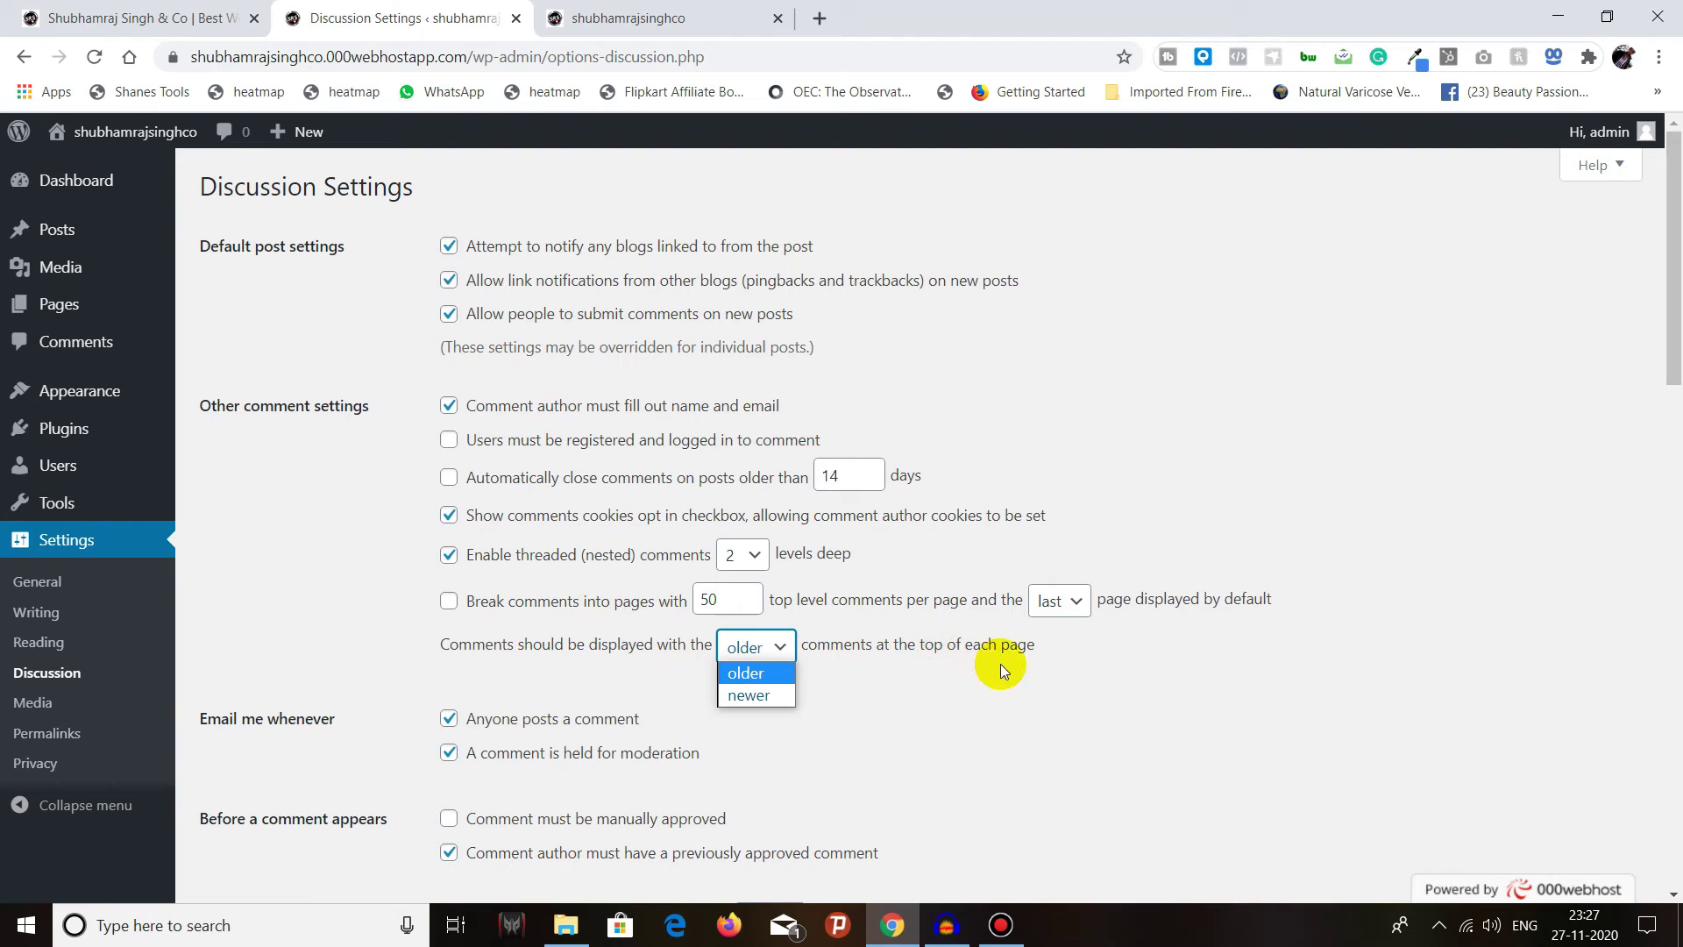
left_click(752, 672)
left_click(782, 649)
left_click(754, 696)
Step: Review the email notification, comment approval, Comment Moderation and Disallowed Comment Keys sections down to the avatar options
scroll(650, 664, "down", 3)
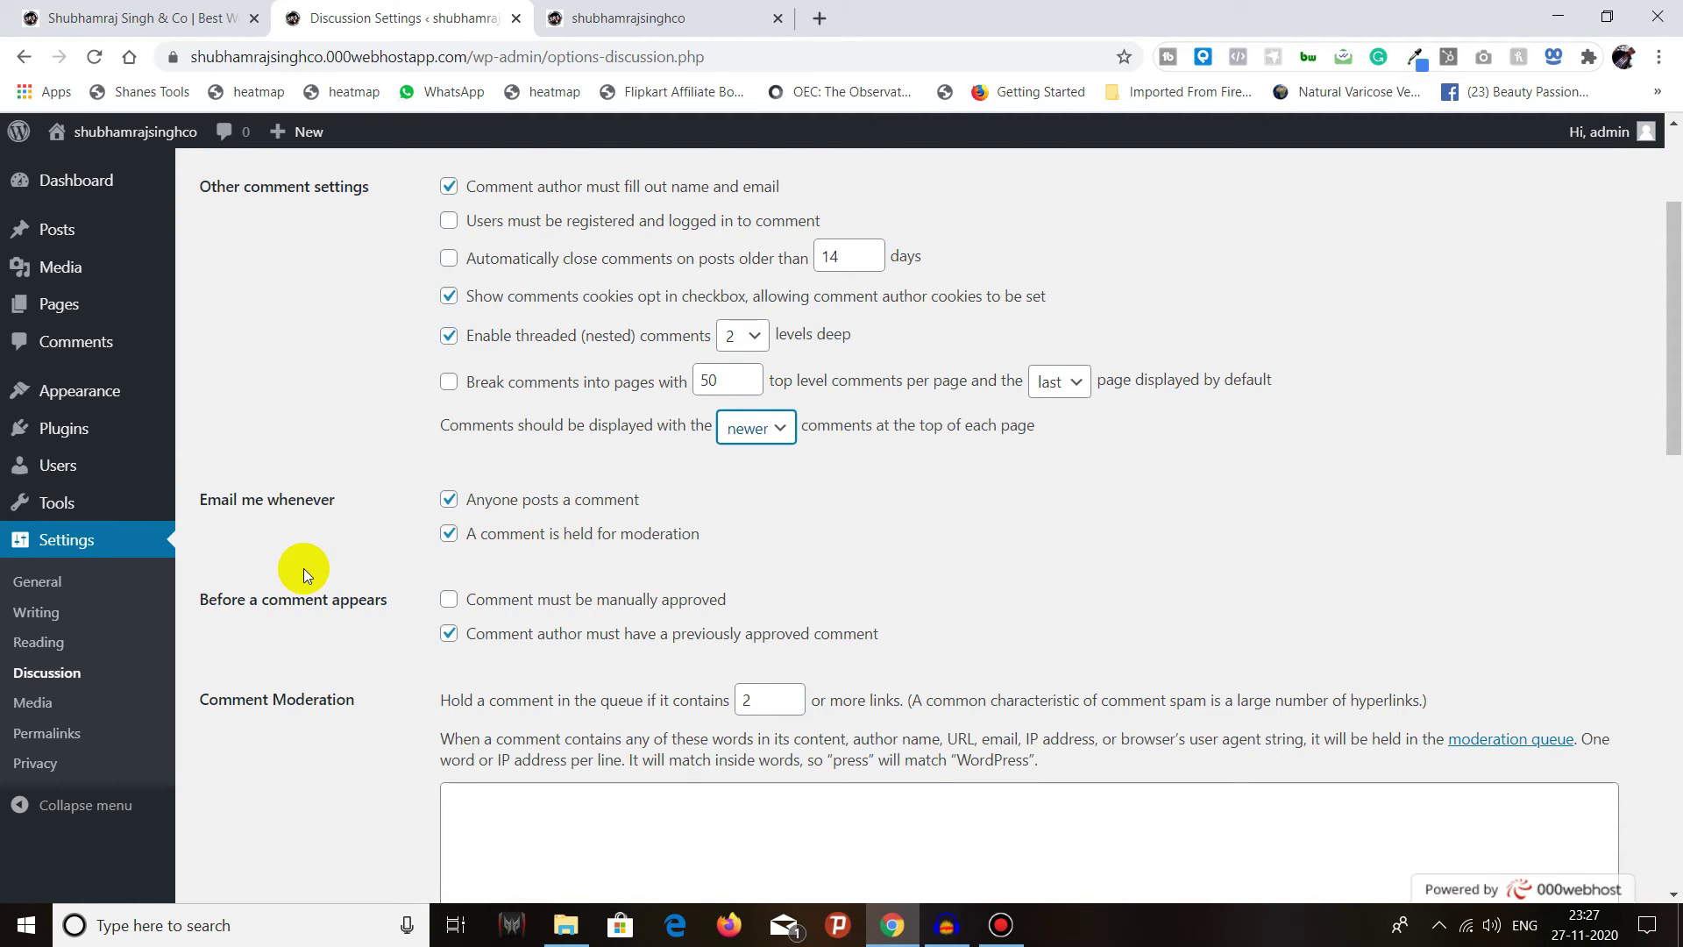
scroll(303, 568, "down", 3)
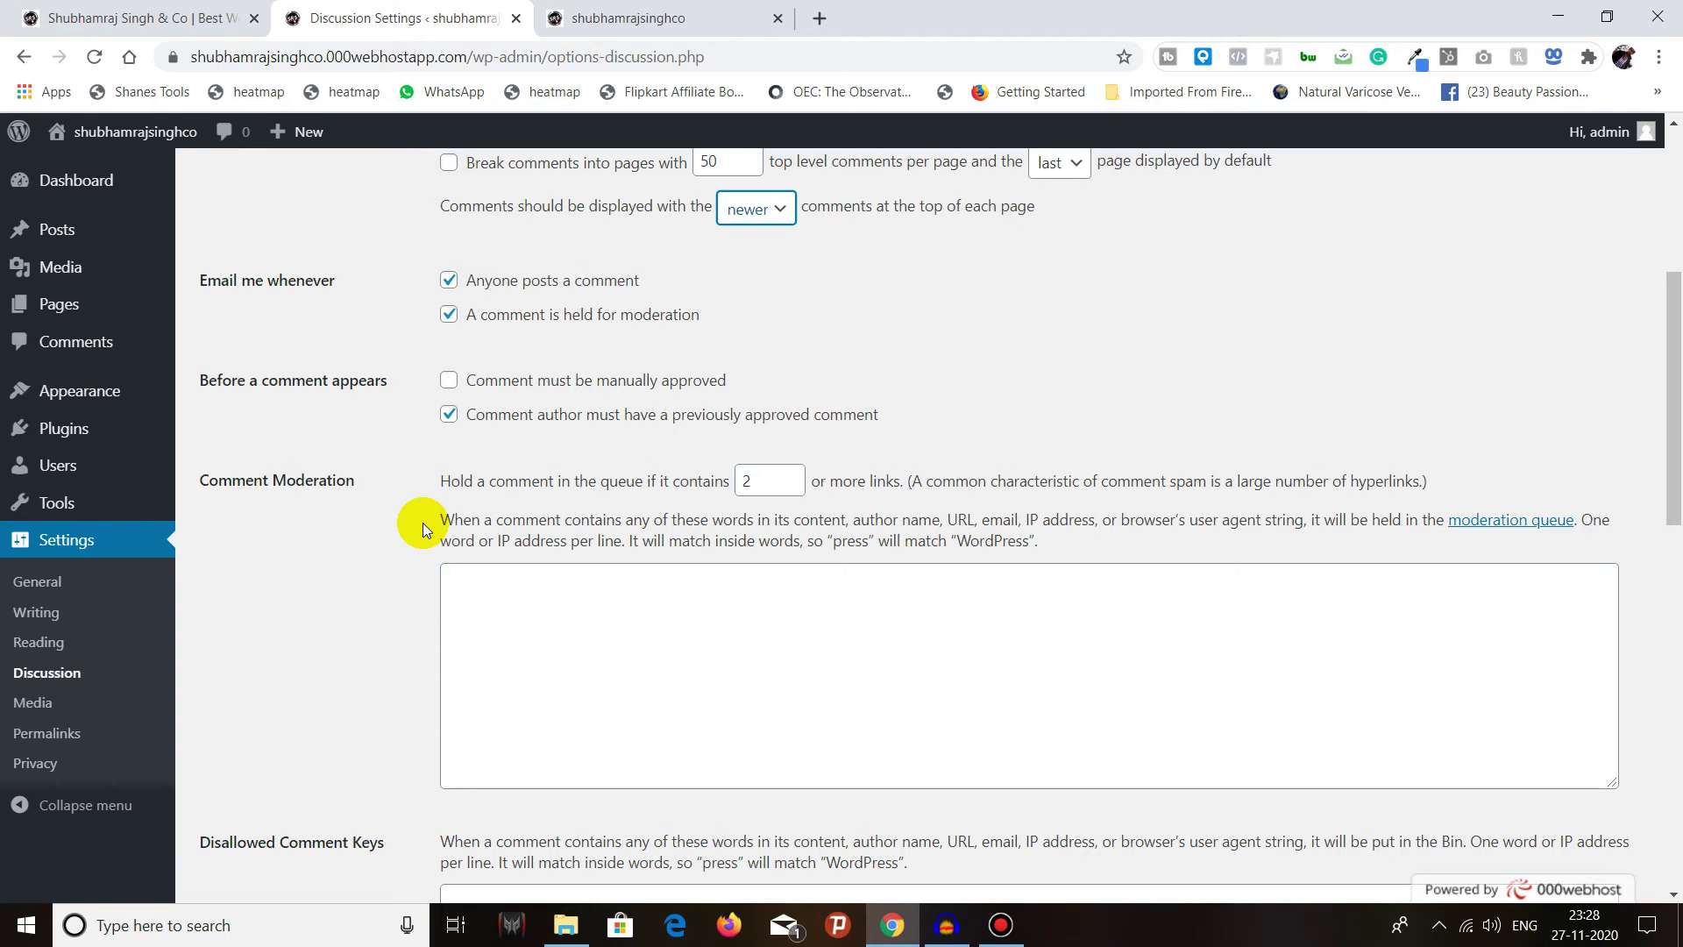
scroll(419, 527, "down", 4)
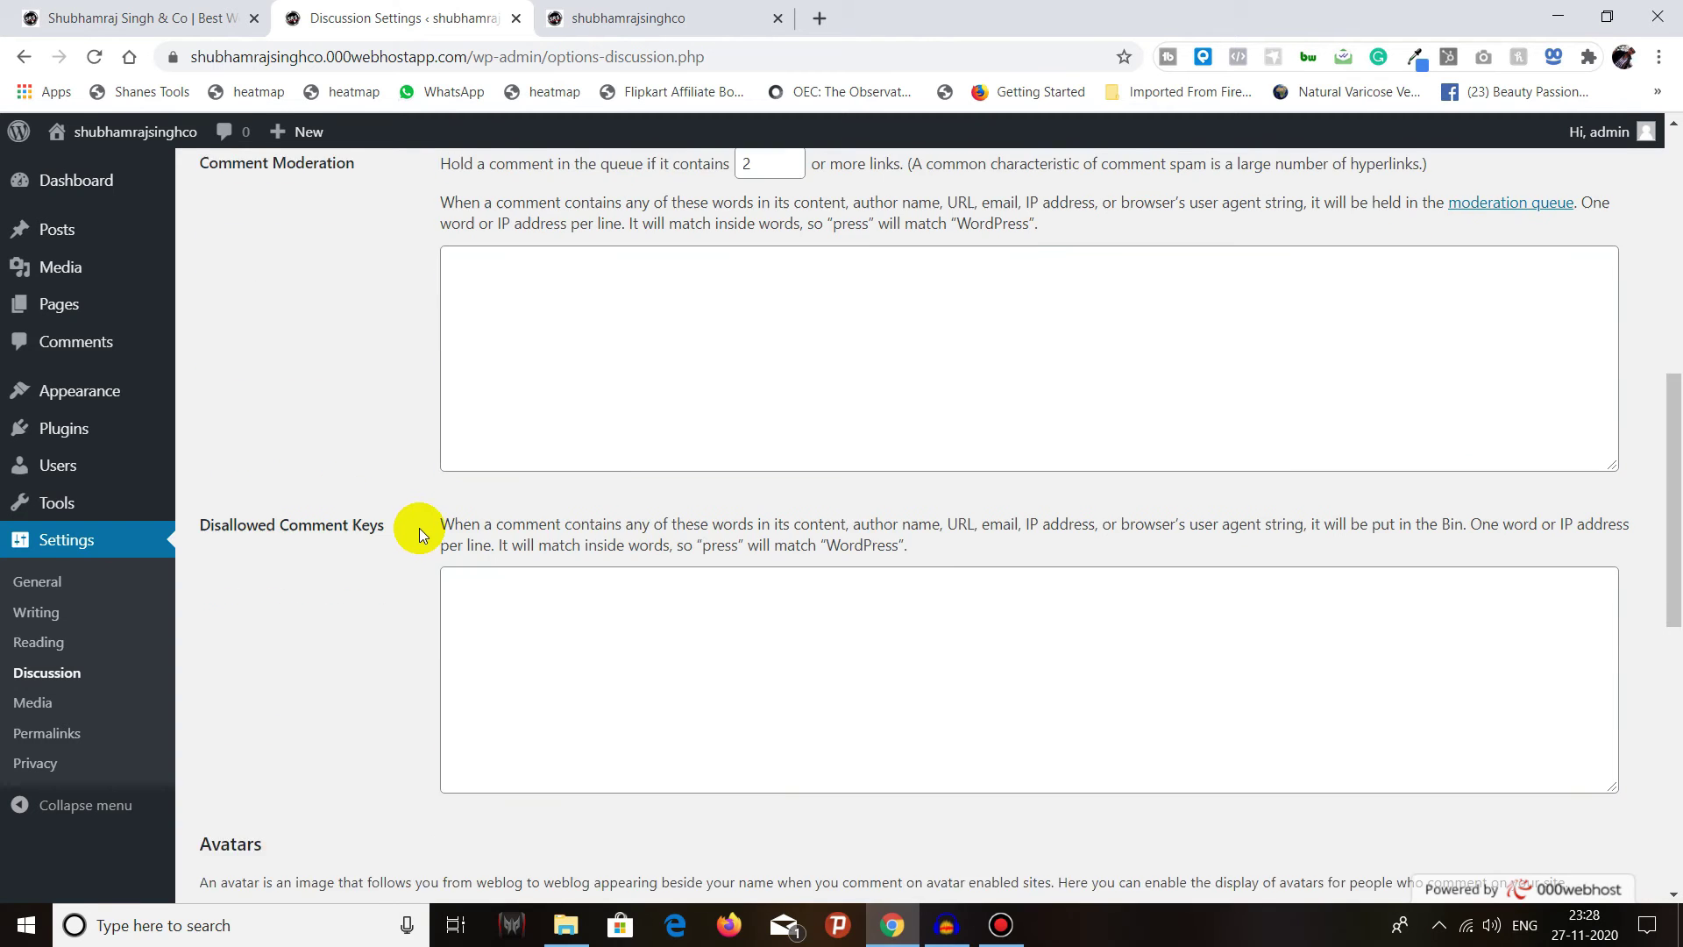
scroll(407, 528, "up", 4)
scroll(401, 528, "down", 3)
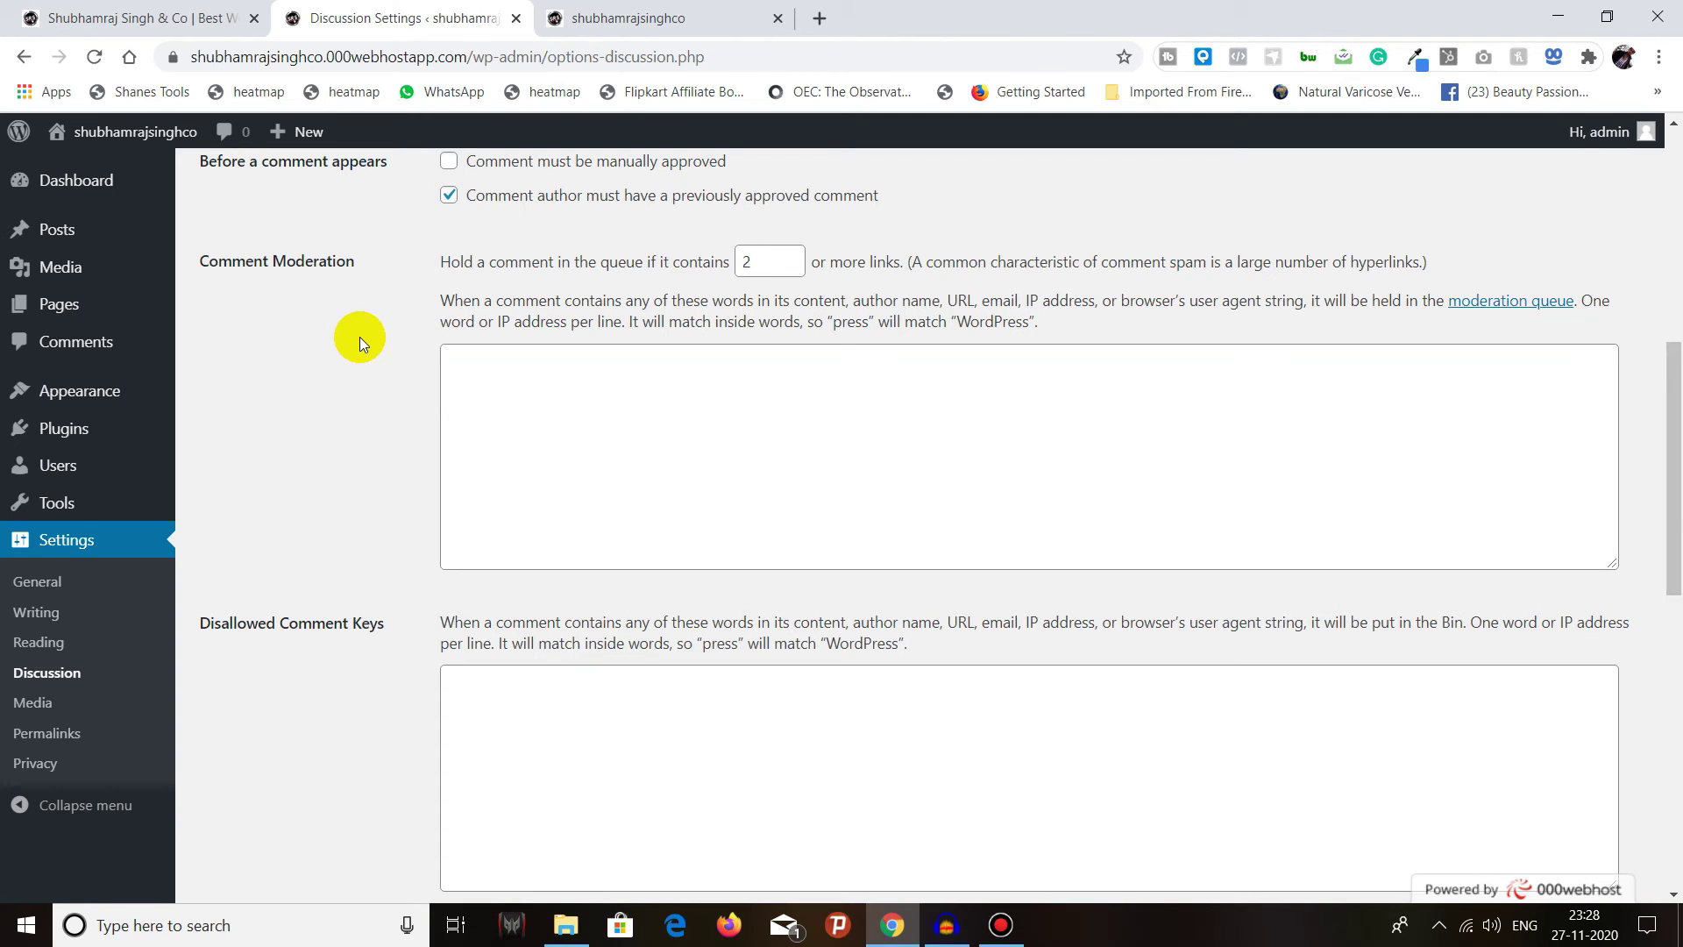
scroll(359, 338, "down", 4)
scroll(360, 340, "up", 1)
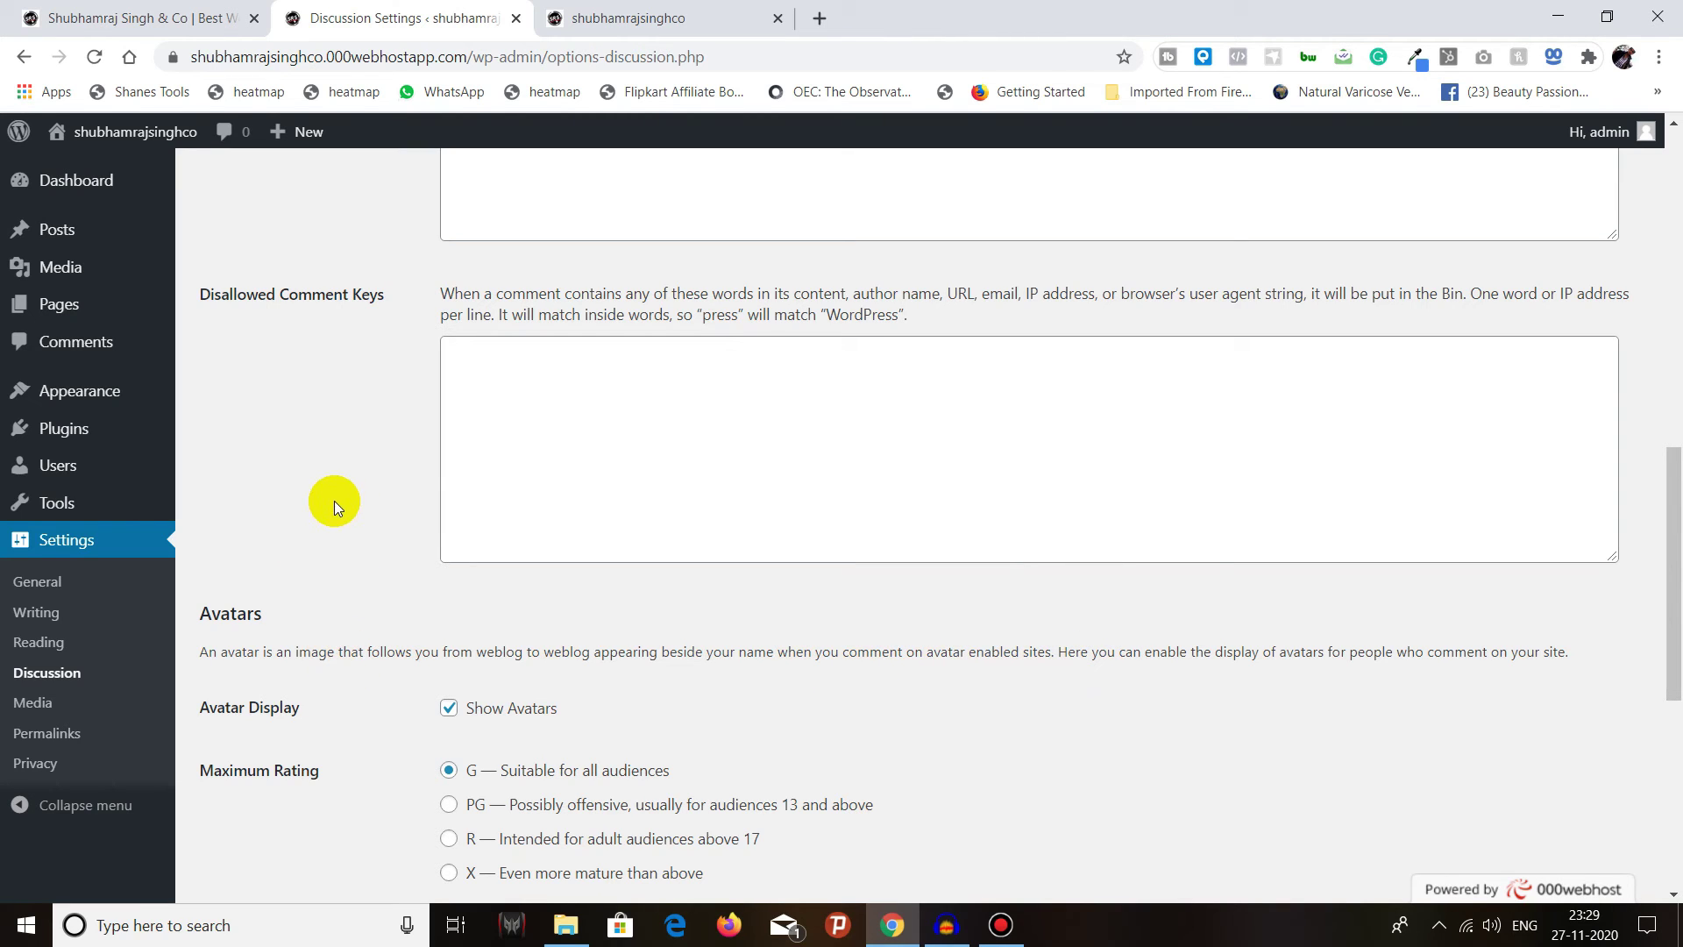
scroll(339, 684, "down", 3)
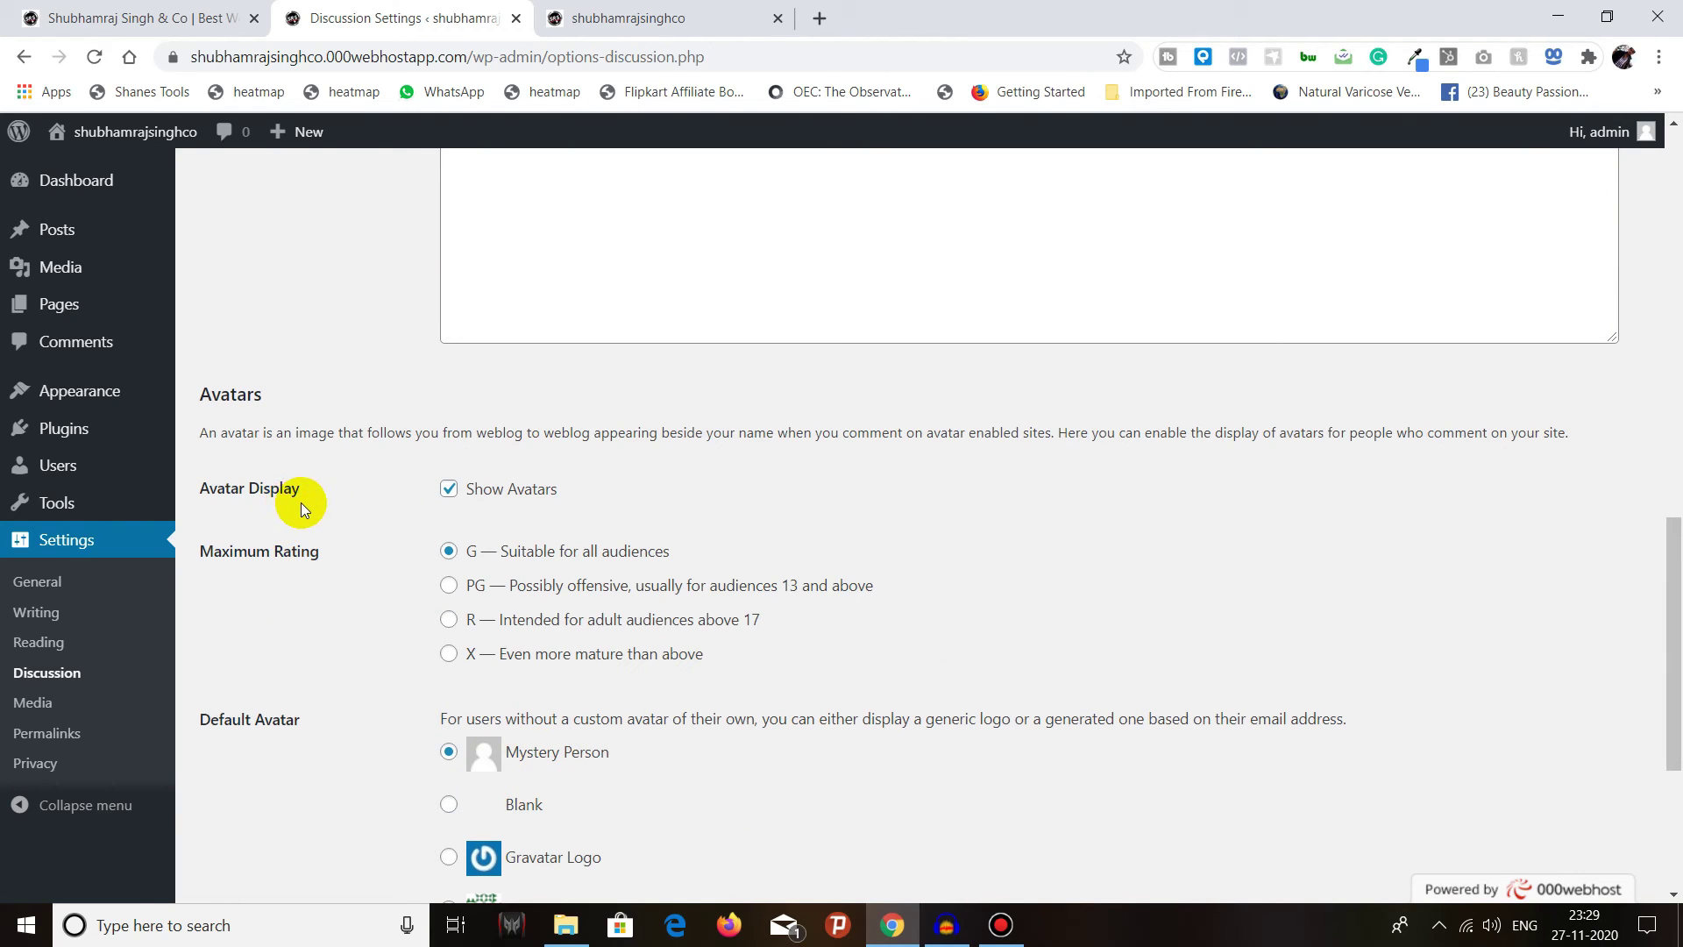
Step: Try switching Show Avatars off and on, and examine the Maximum Rating and Default Avatar choices
left_click(450, 490)
left_click(446, 720)
scroll(682, 668, "down", 3)
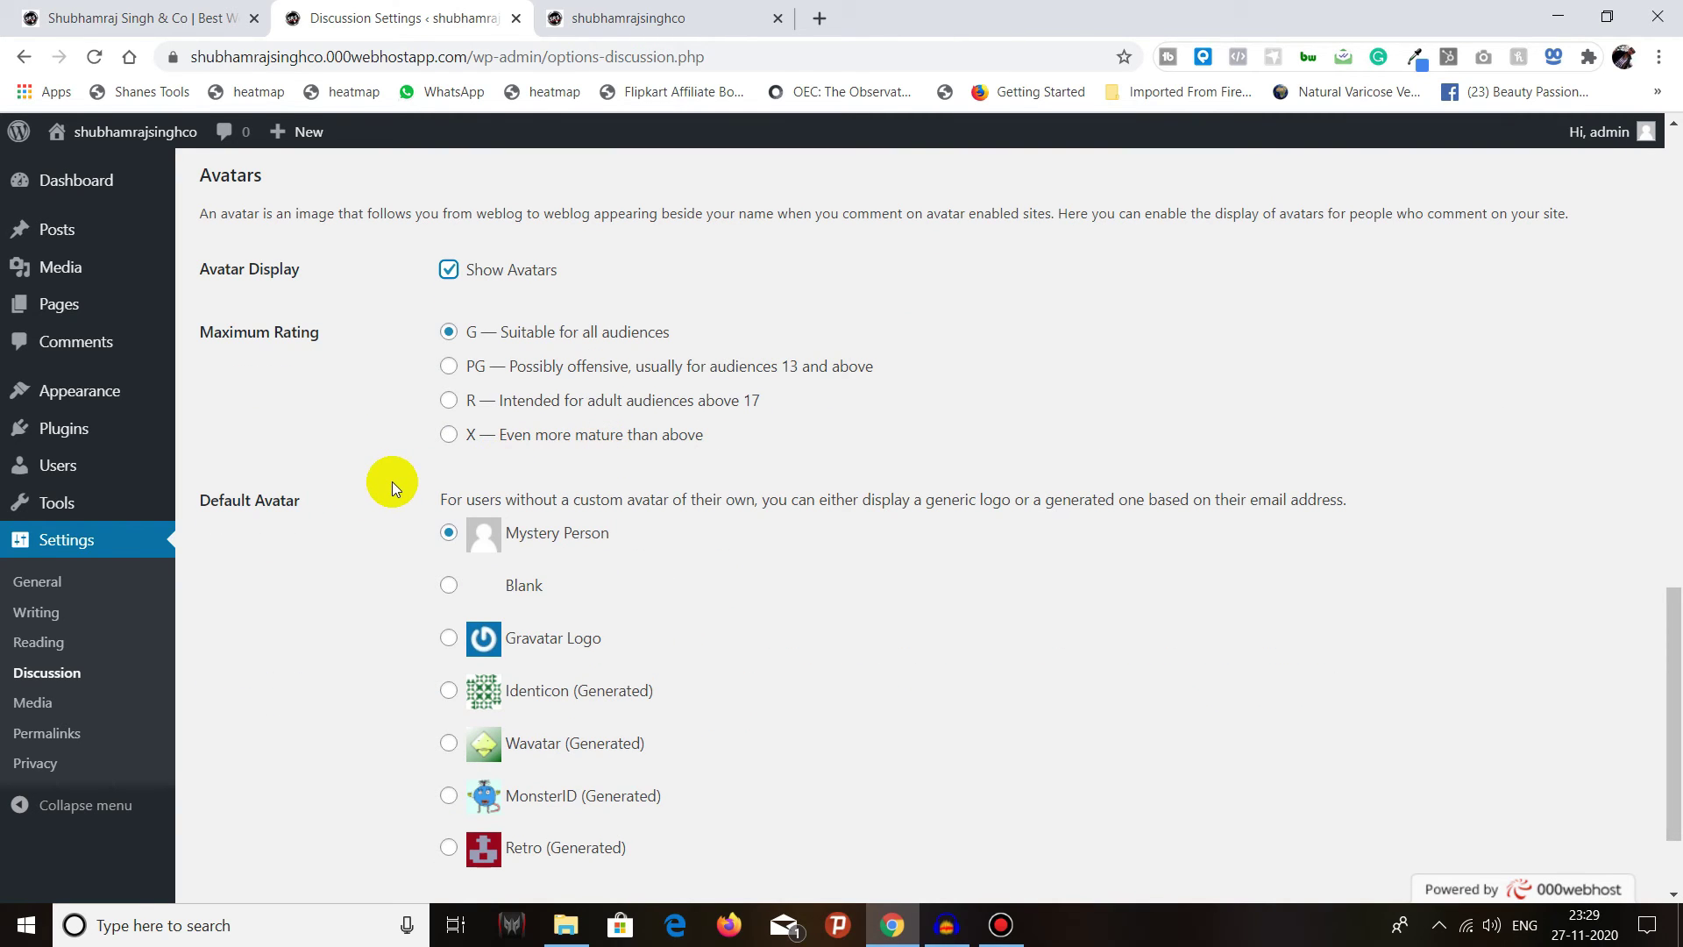
left_click(445, 533)
scroll(460, 550, "down", 1)
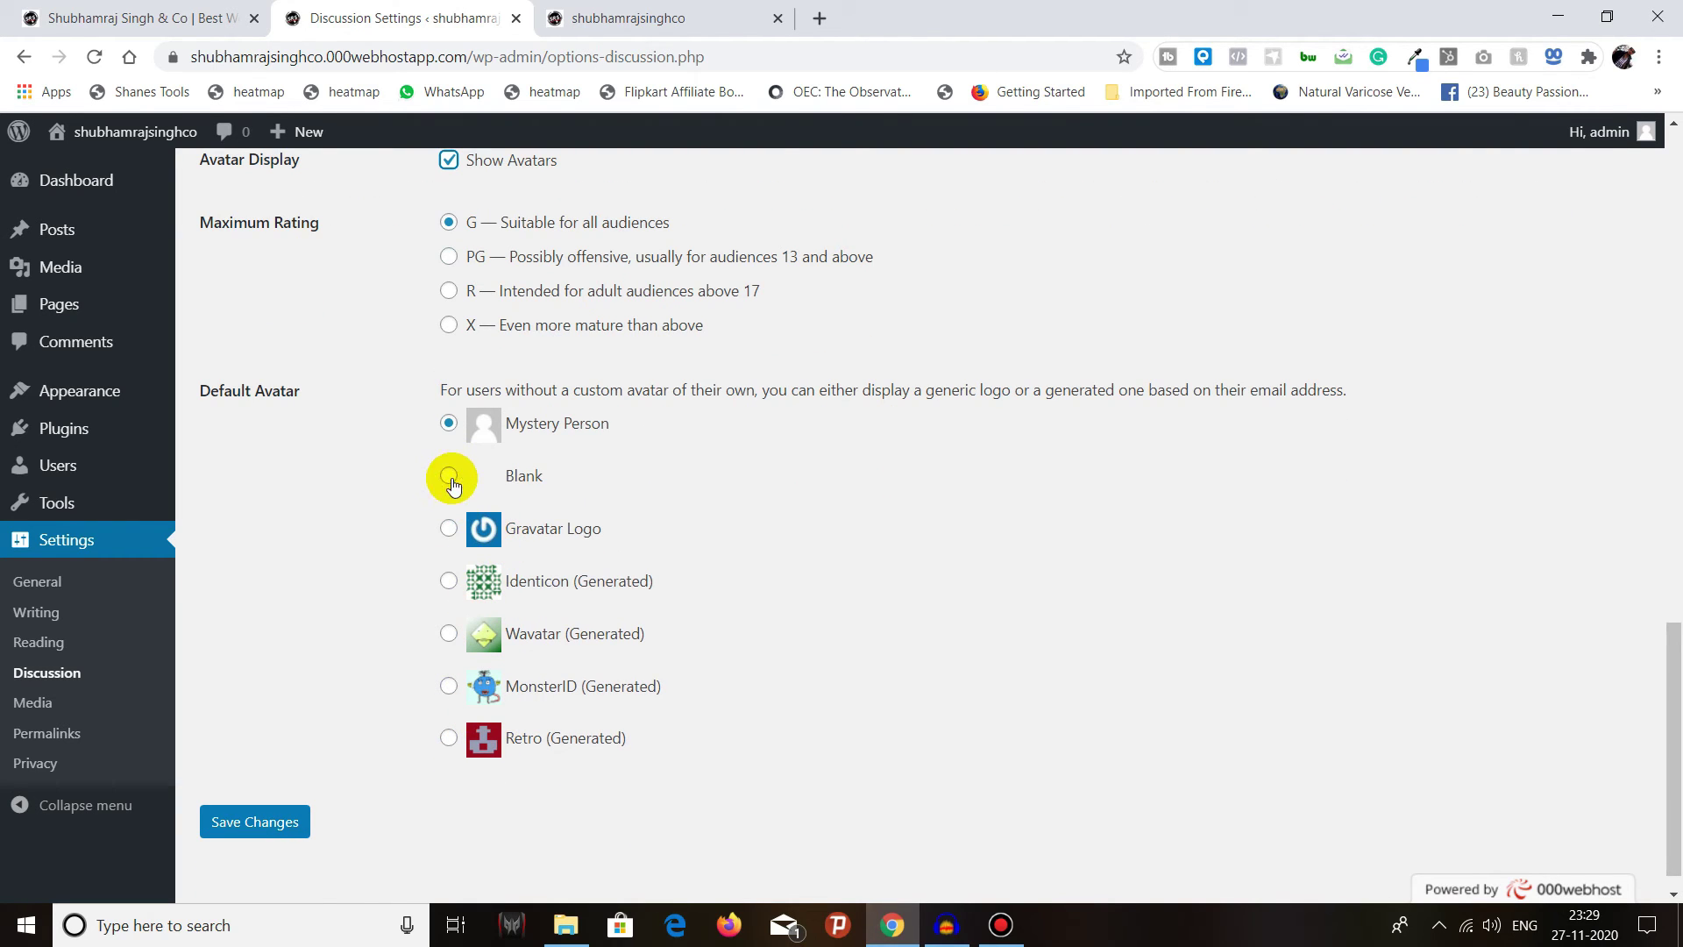
scroll(298, 765, "up", 1)
scroll(254, 815, "down", 1)
scroll(461, 681, "up", 15)
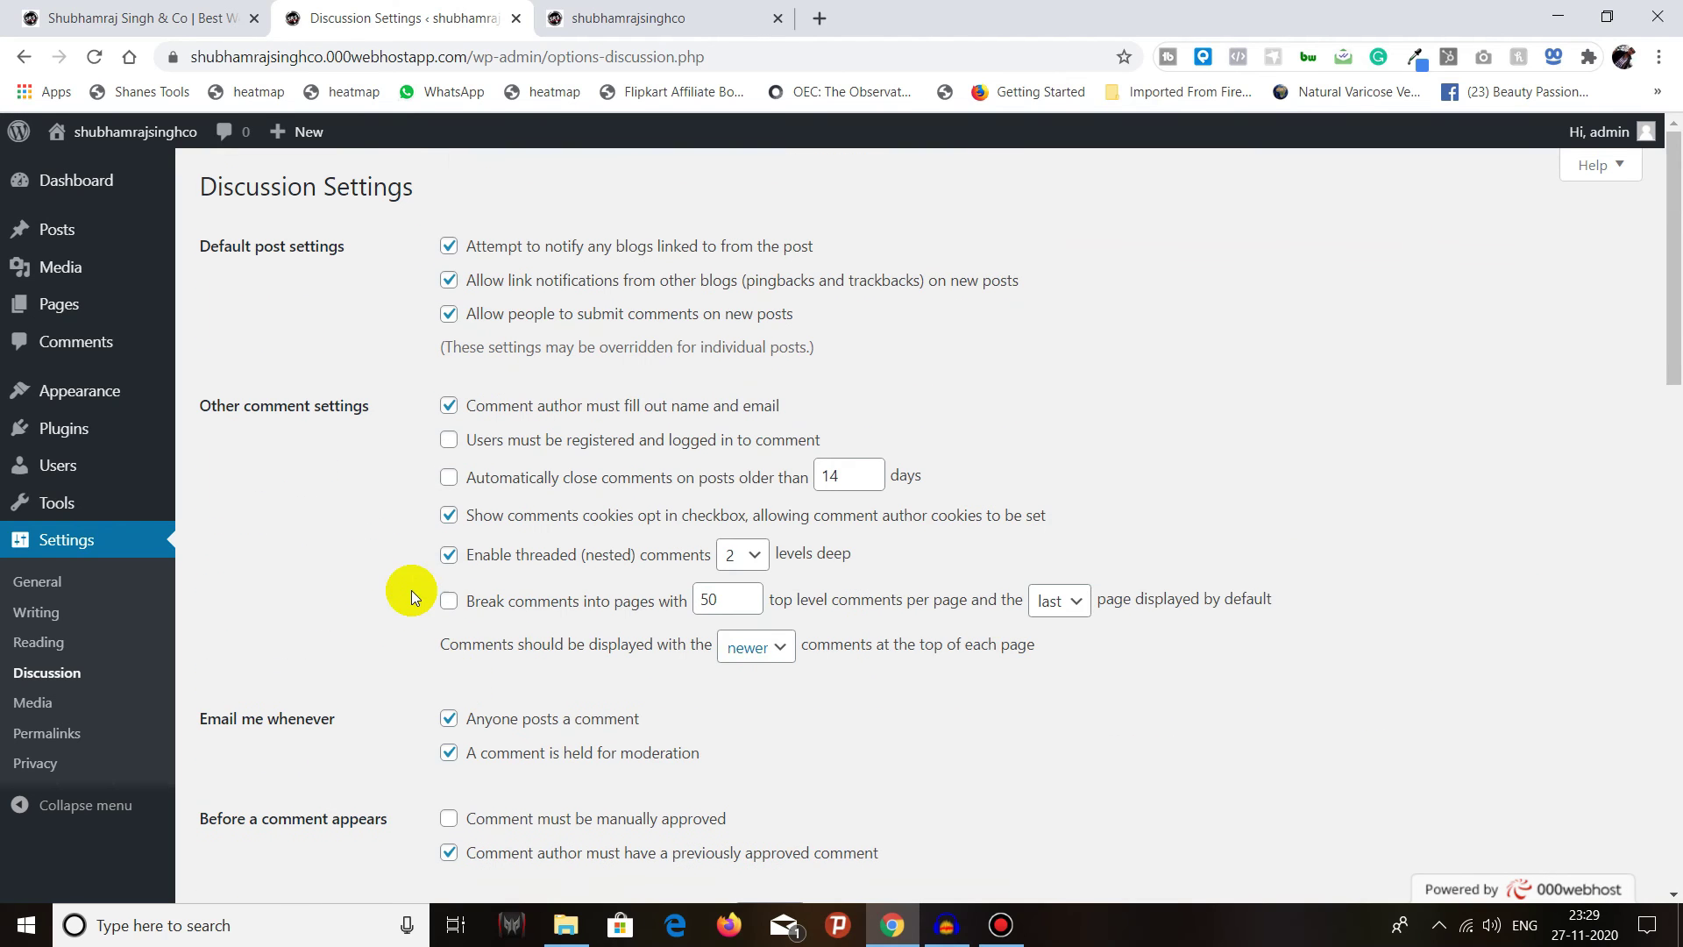
scroll(412, 596, "down", 15)
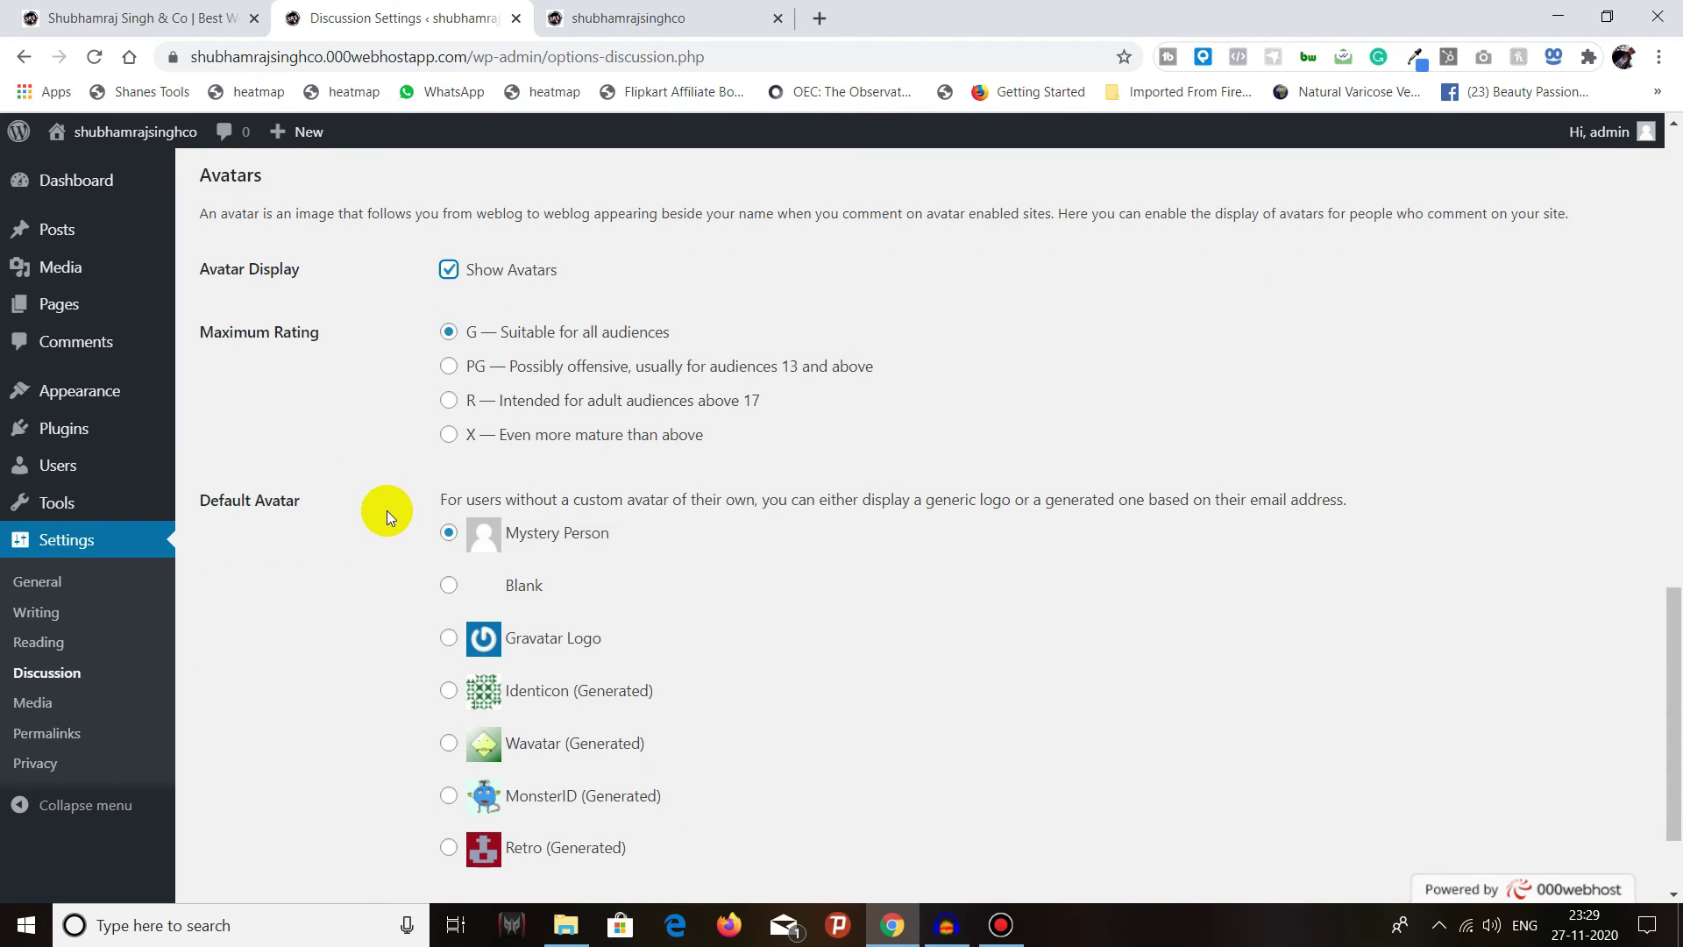
Step: Bring up the Media Settings, dismiss the Black Friday banner and look over the image size and upload options
left_click(40, 705)
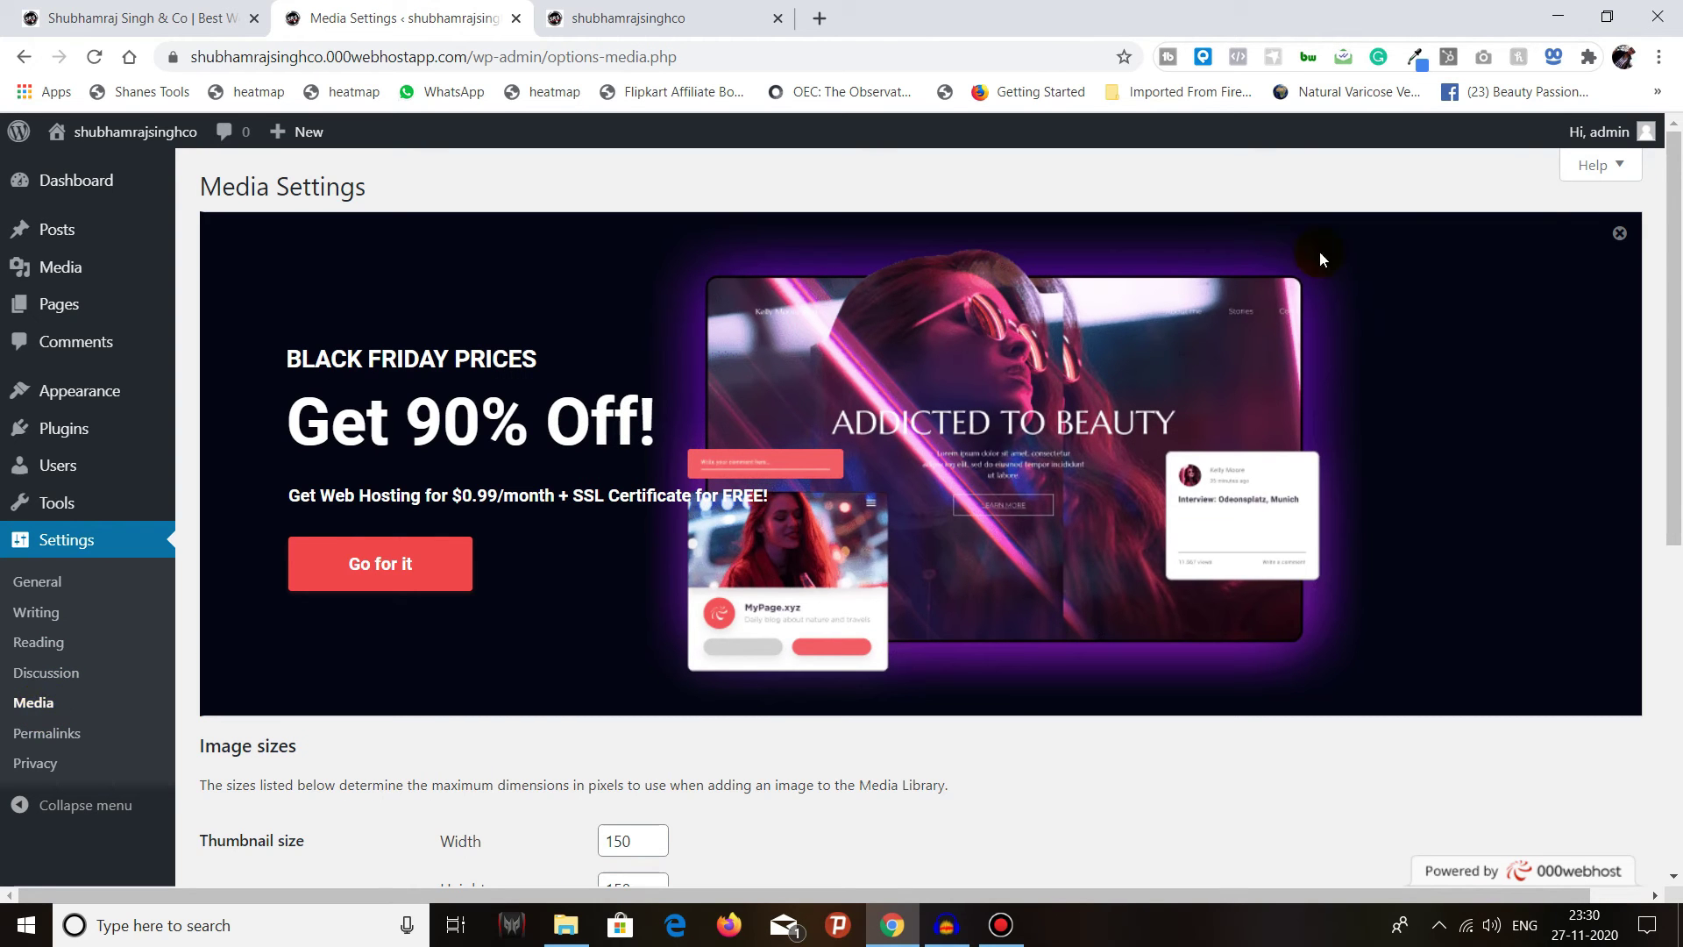
left_click(1620, 232)
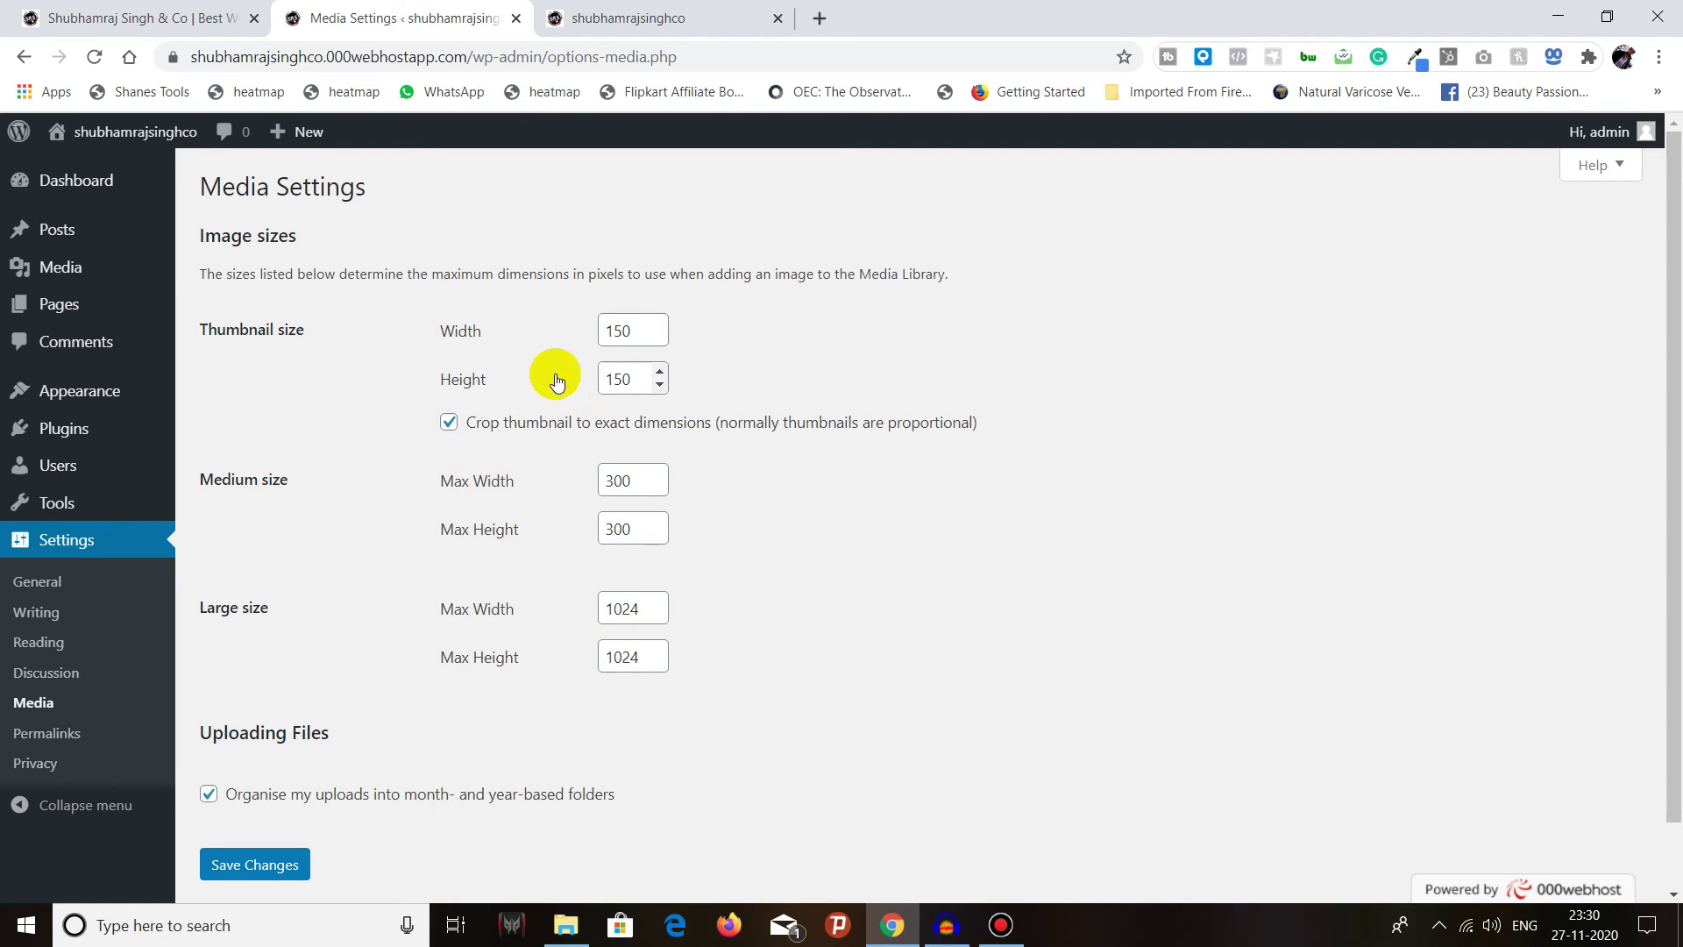
scroll(401, 414, "down", 1)
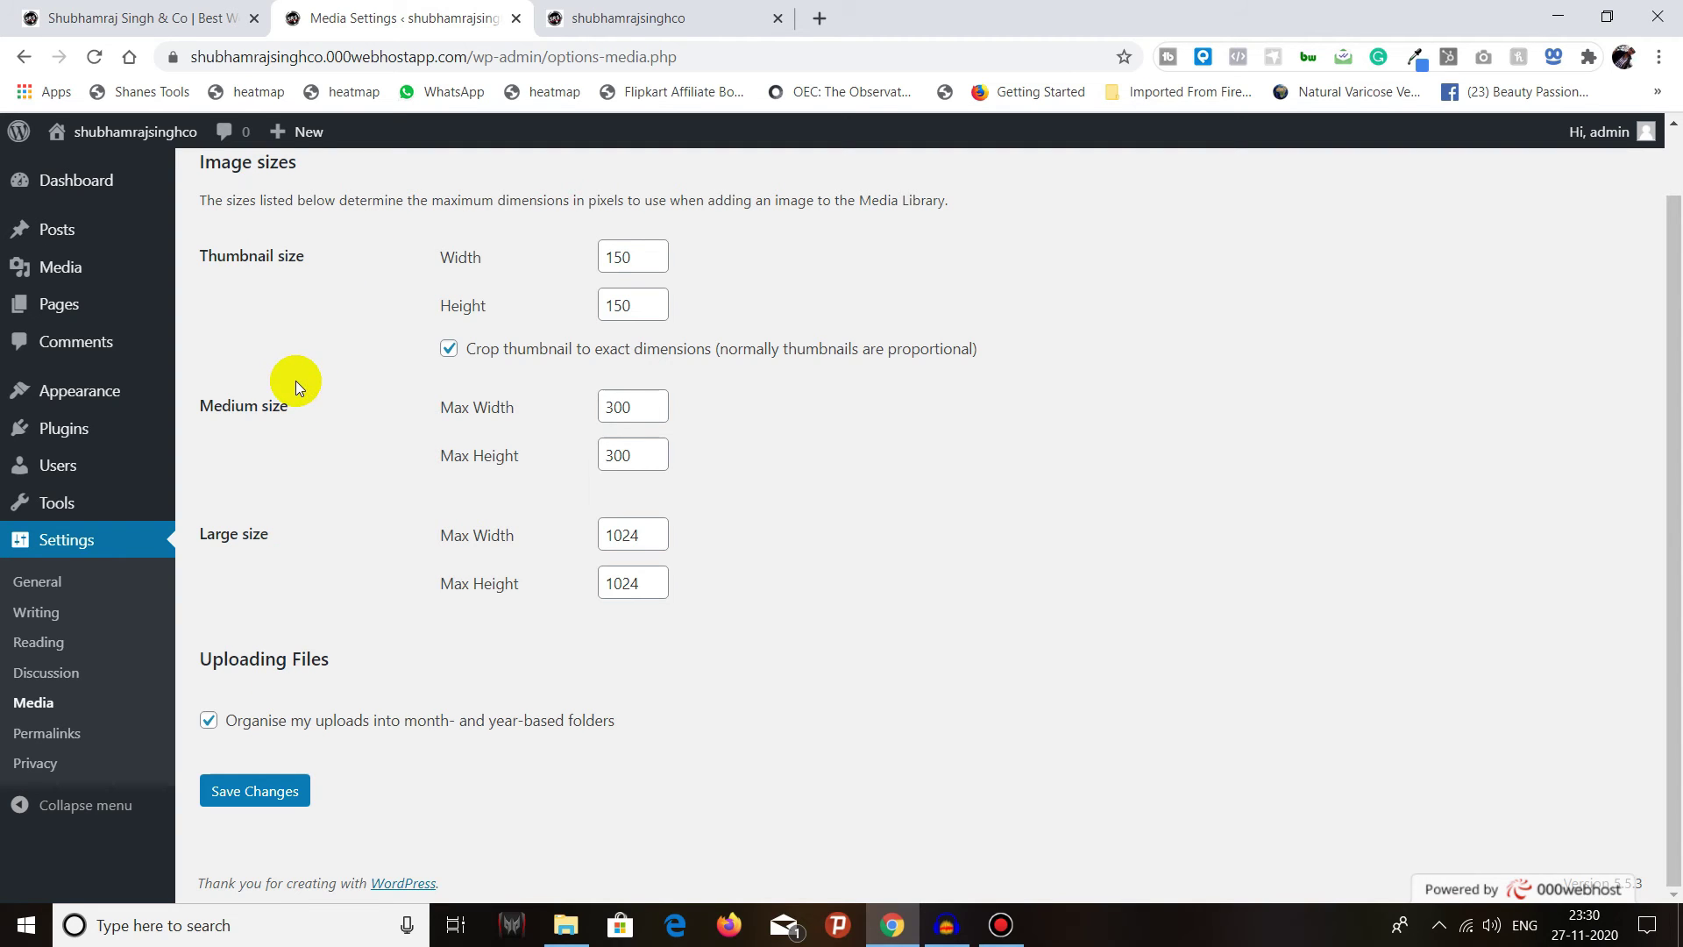
scroll(321, 471, "up", 1)
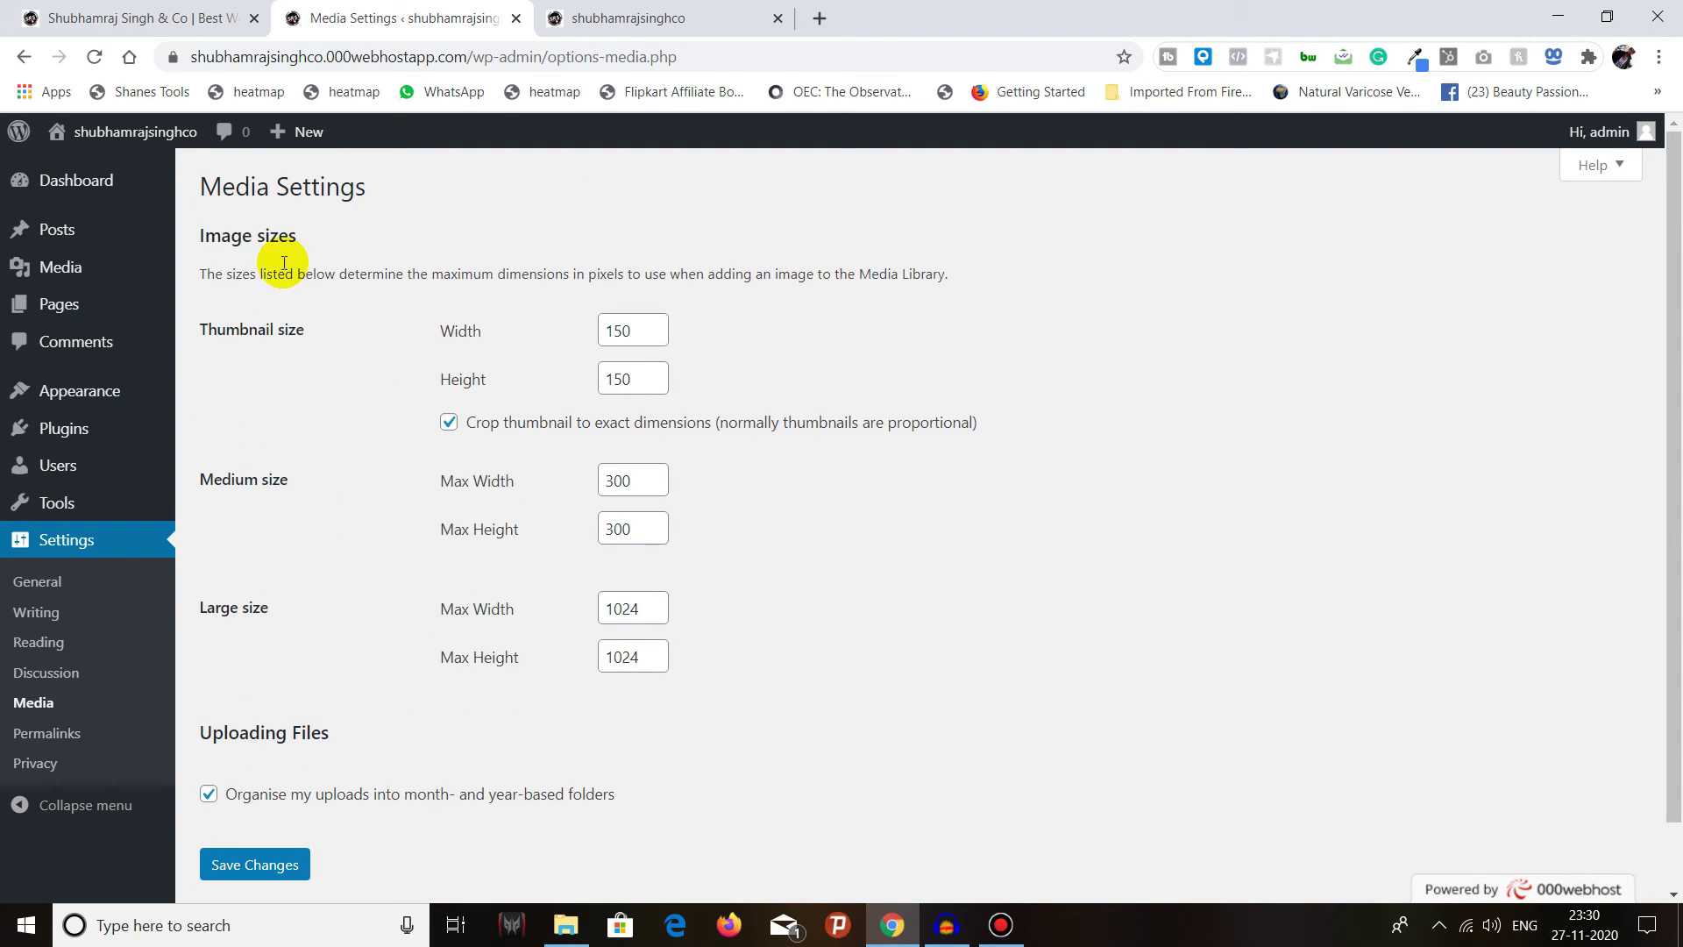
Step: Bring up the Permalink Settings and dismiss the Black Friday banner there
left_click(81, 742)
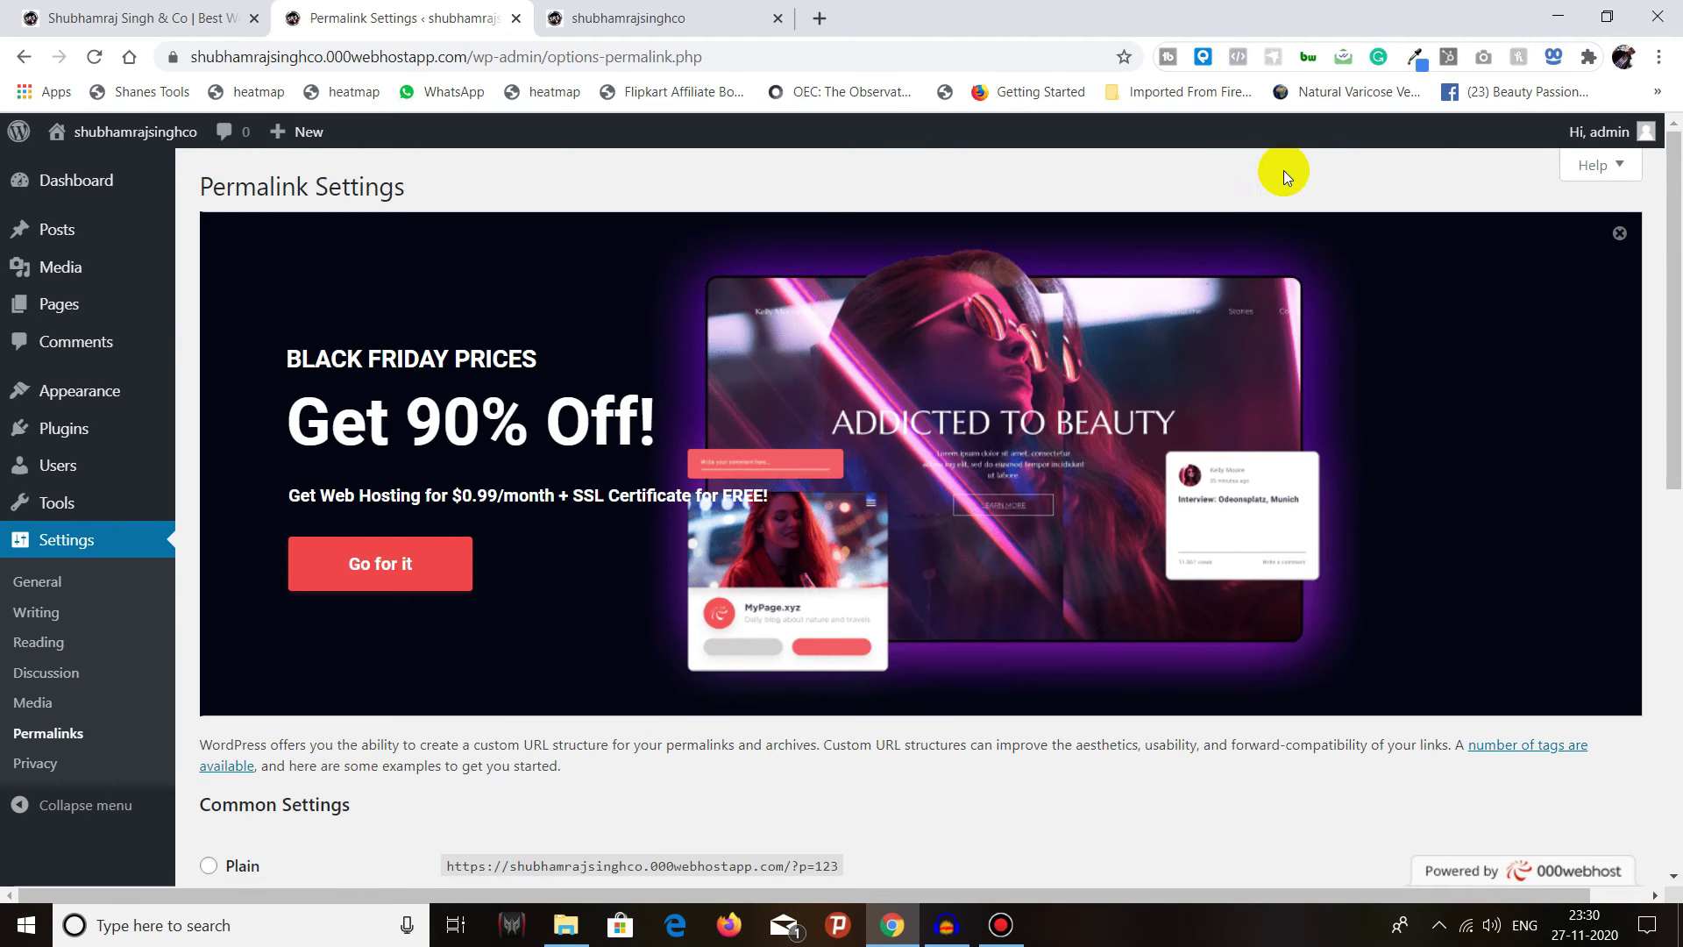
left_click(1621, 233)
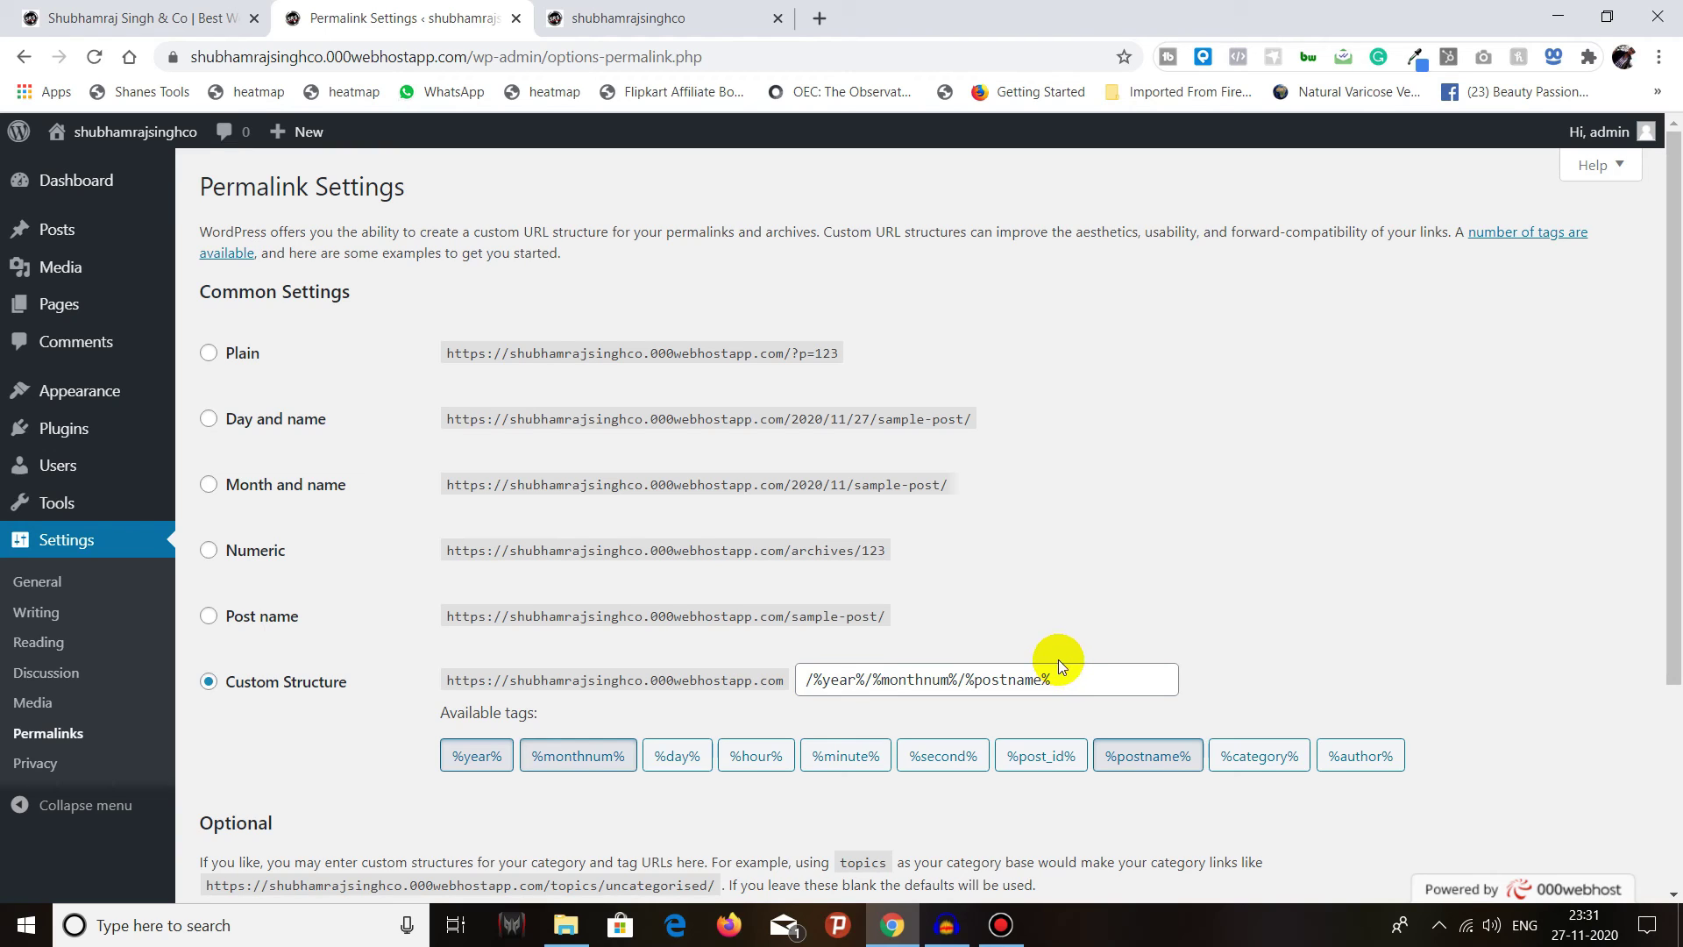
Step: Choose the Post name permalink structure and look over the optional Category base and Tag base fields
left_click(209, 616)
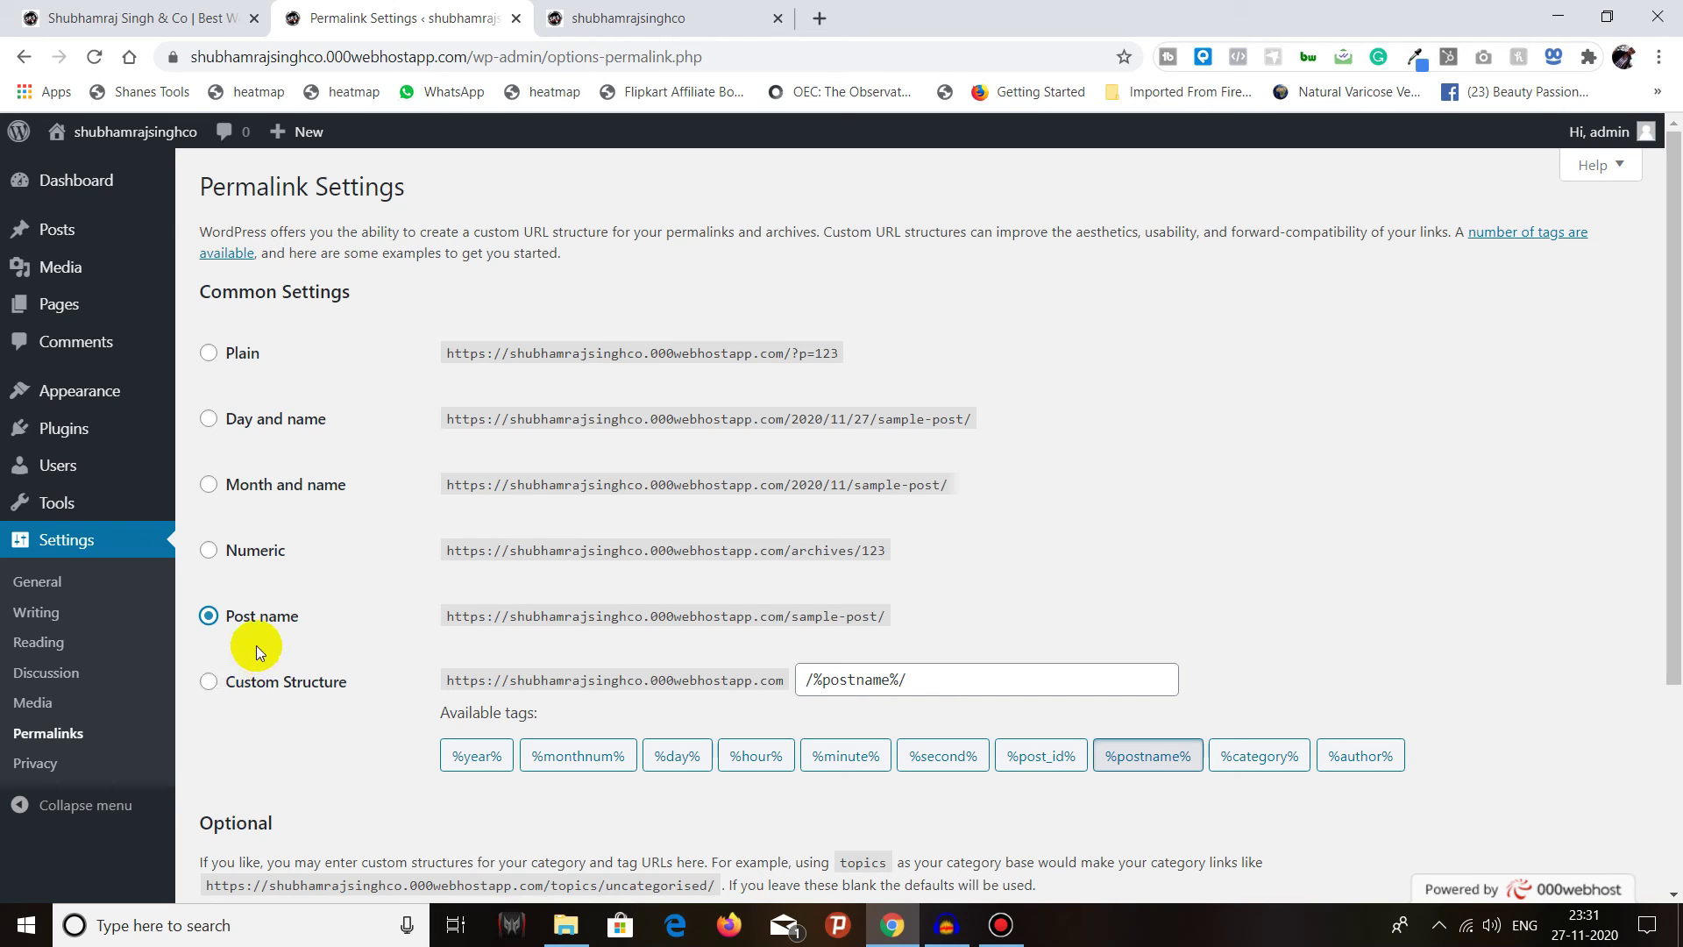
scroll(277, 618, "down", 3)
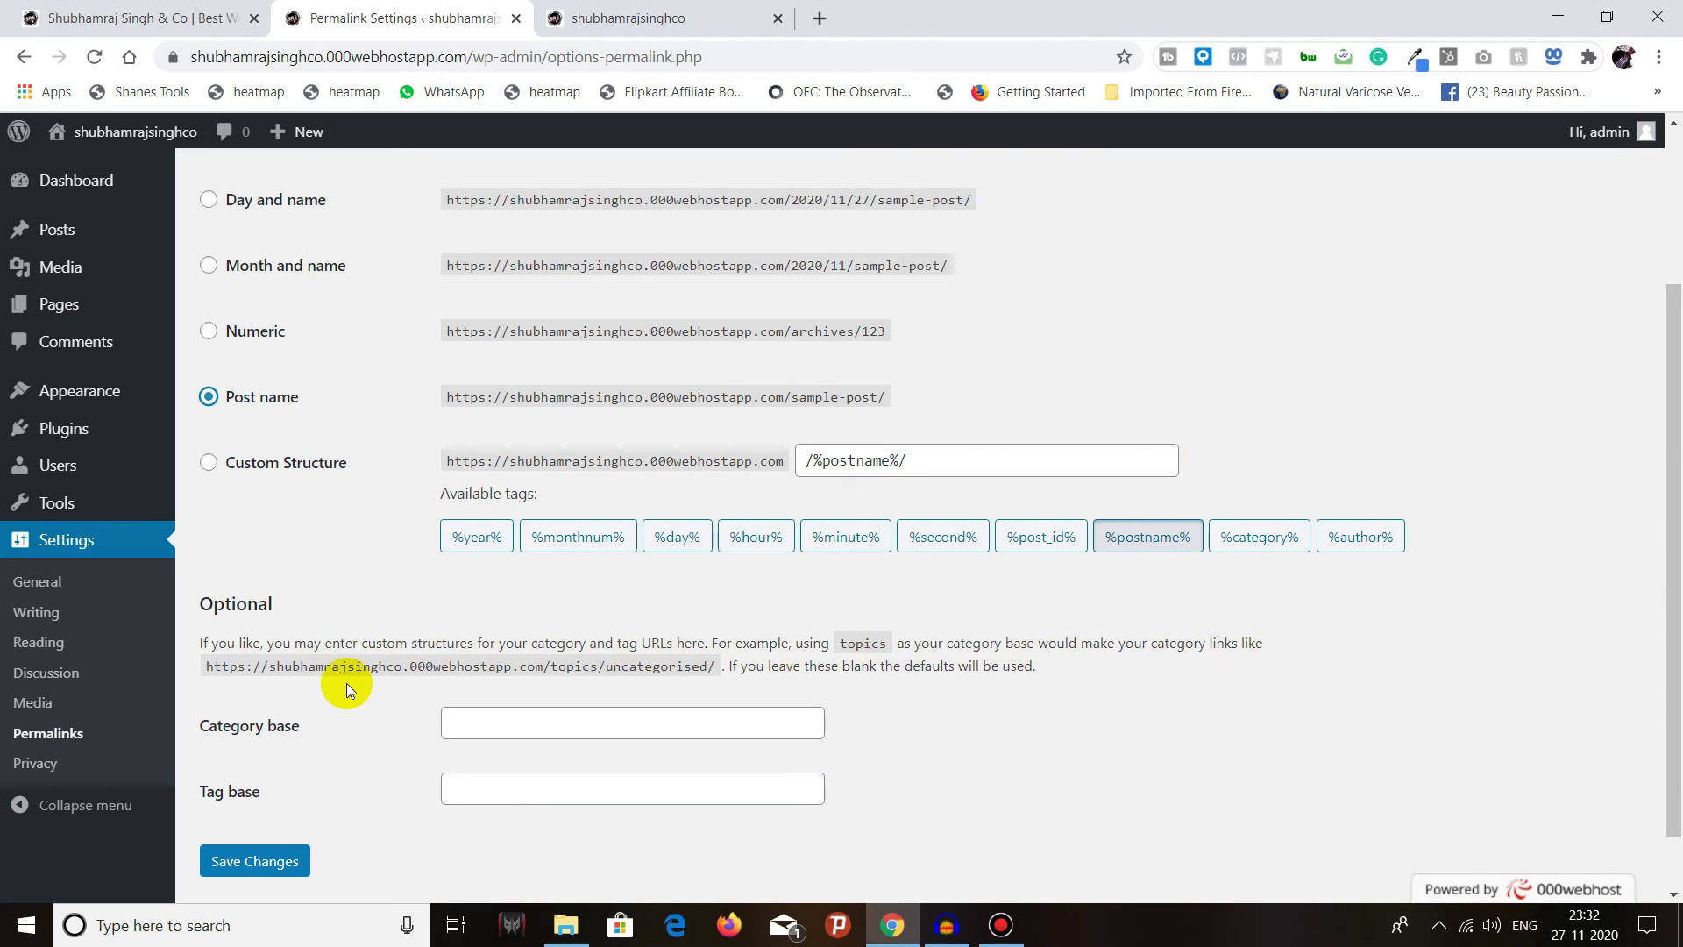
scroll(346, 682, "down", 1)
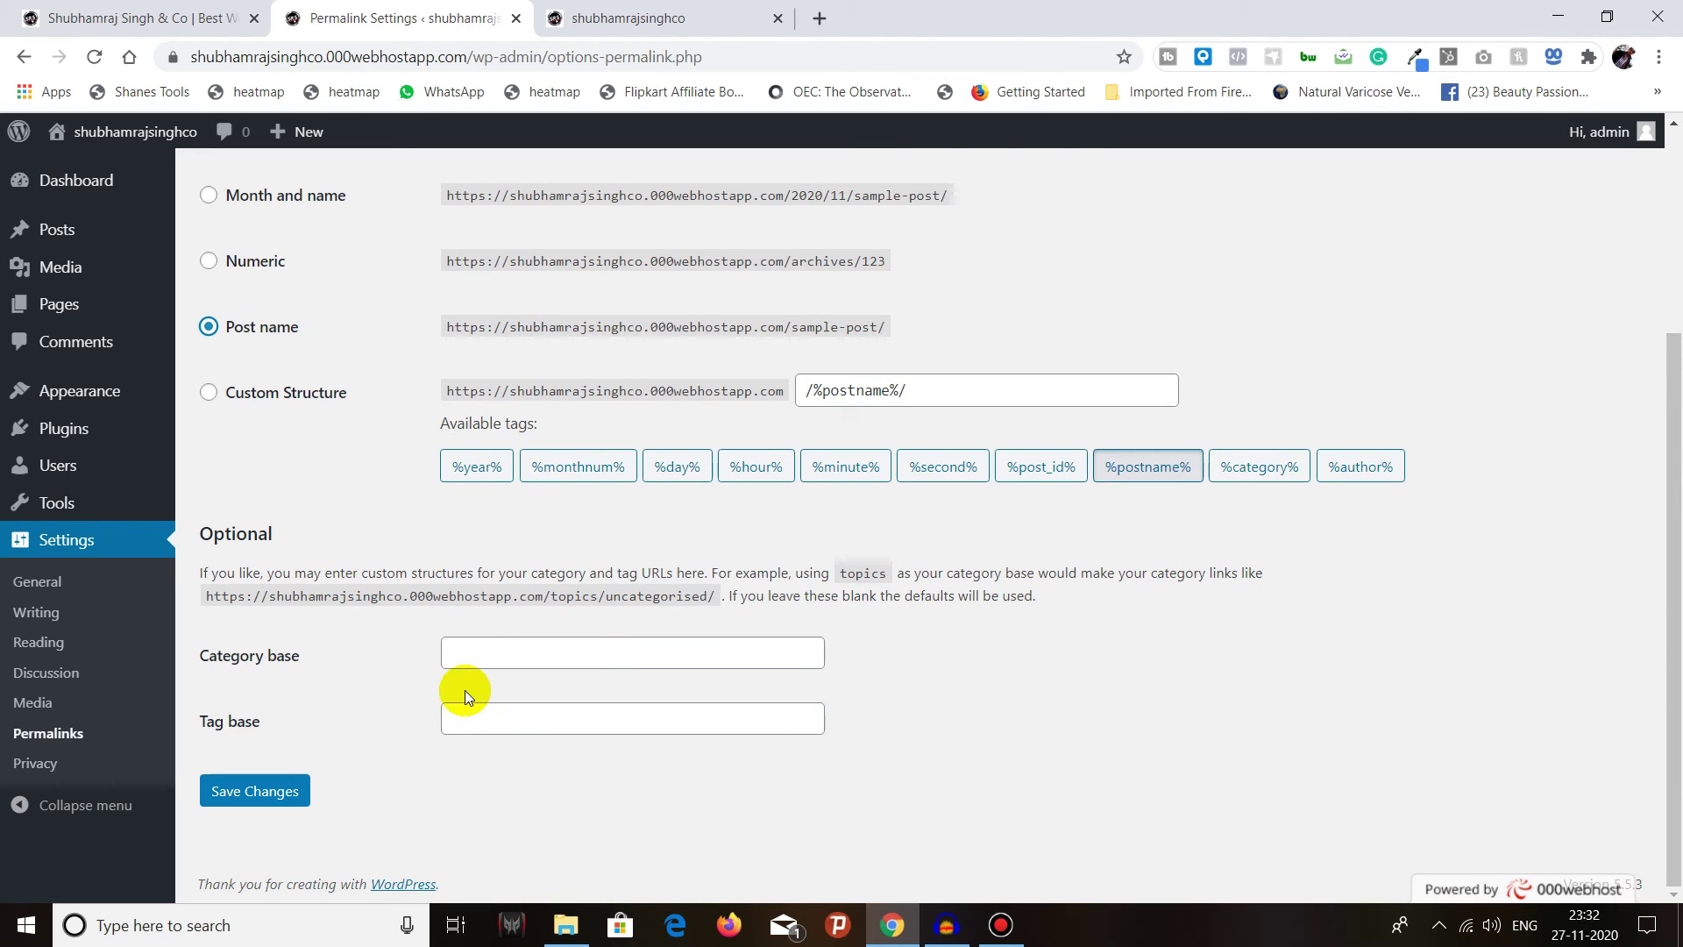
scroll(448, 680, "up", 3)
scroll(235, 539, "down", 3)
scroll(432, 631, "up", 3)
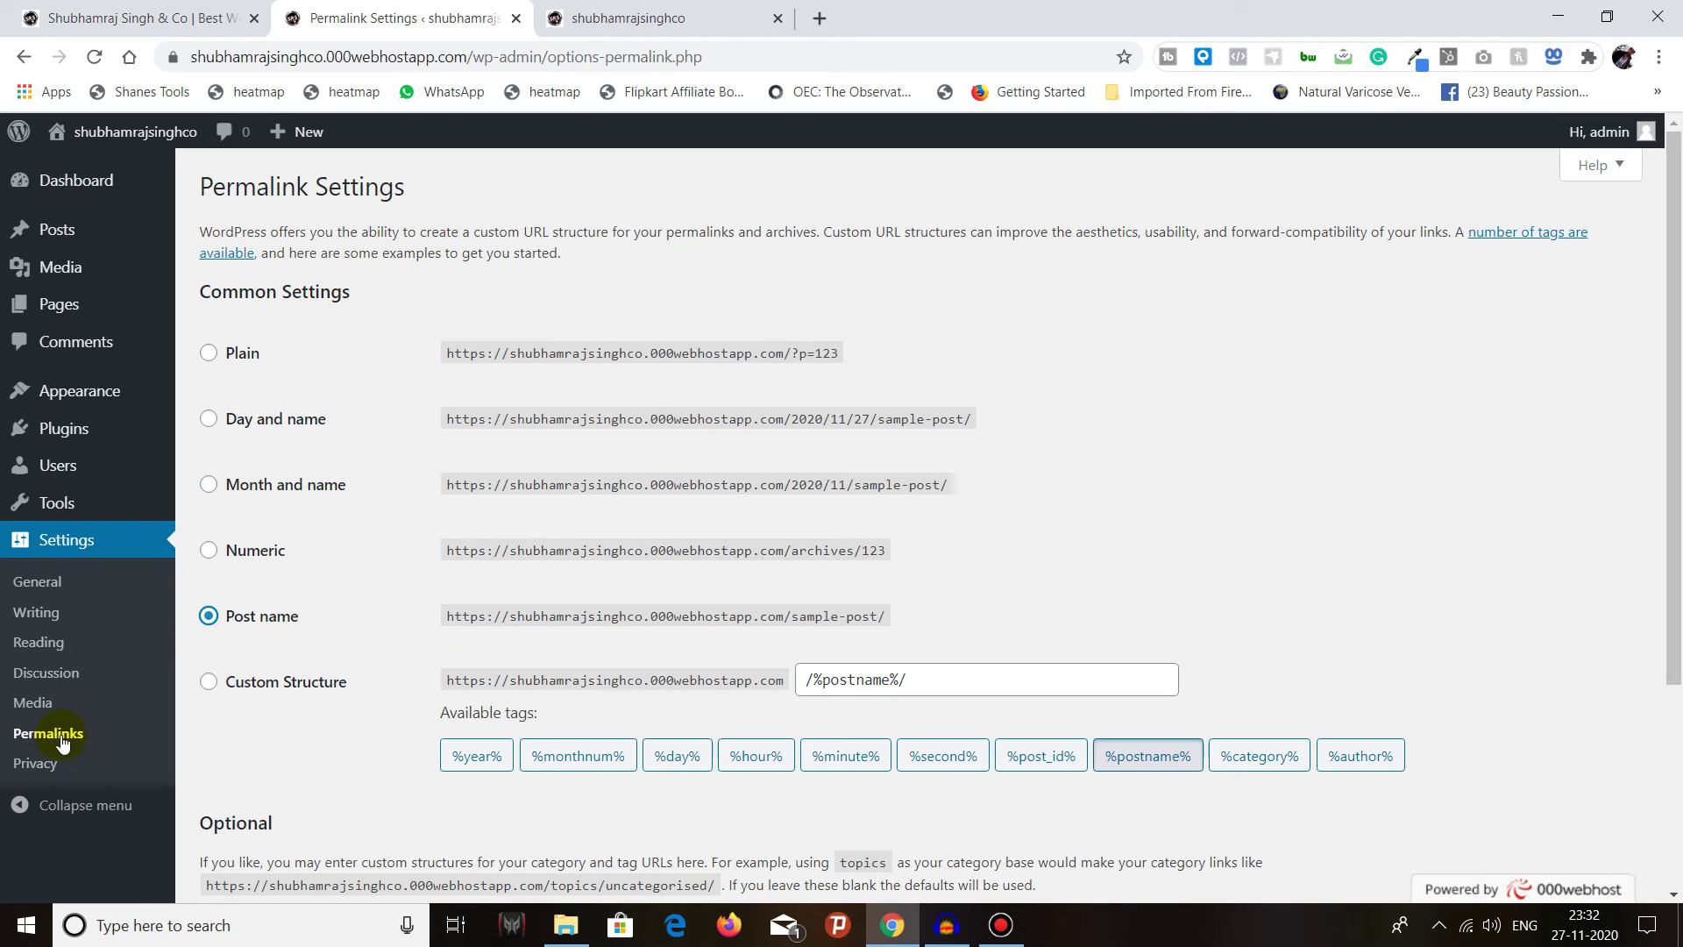
Step: Bring up the Privacy Settings without the Black Friday banner and examine the page choices for the Privacy Policy
left_click(37, 763)
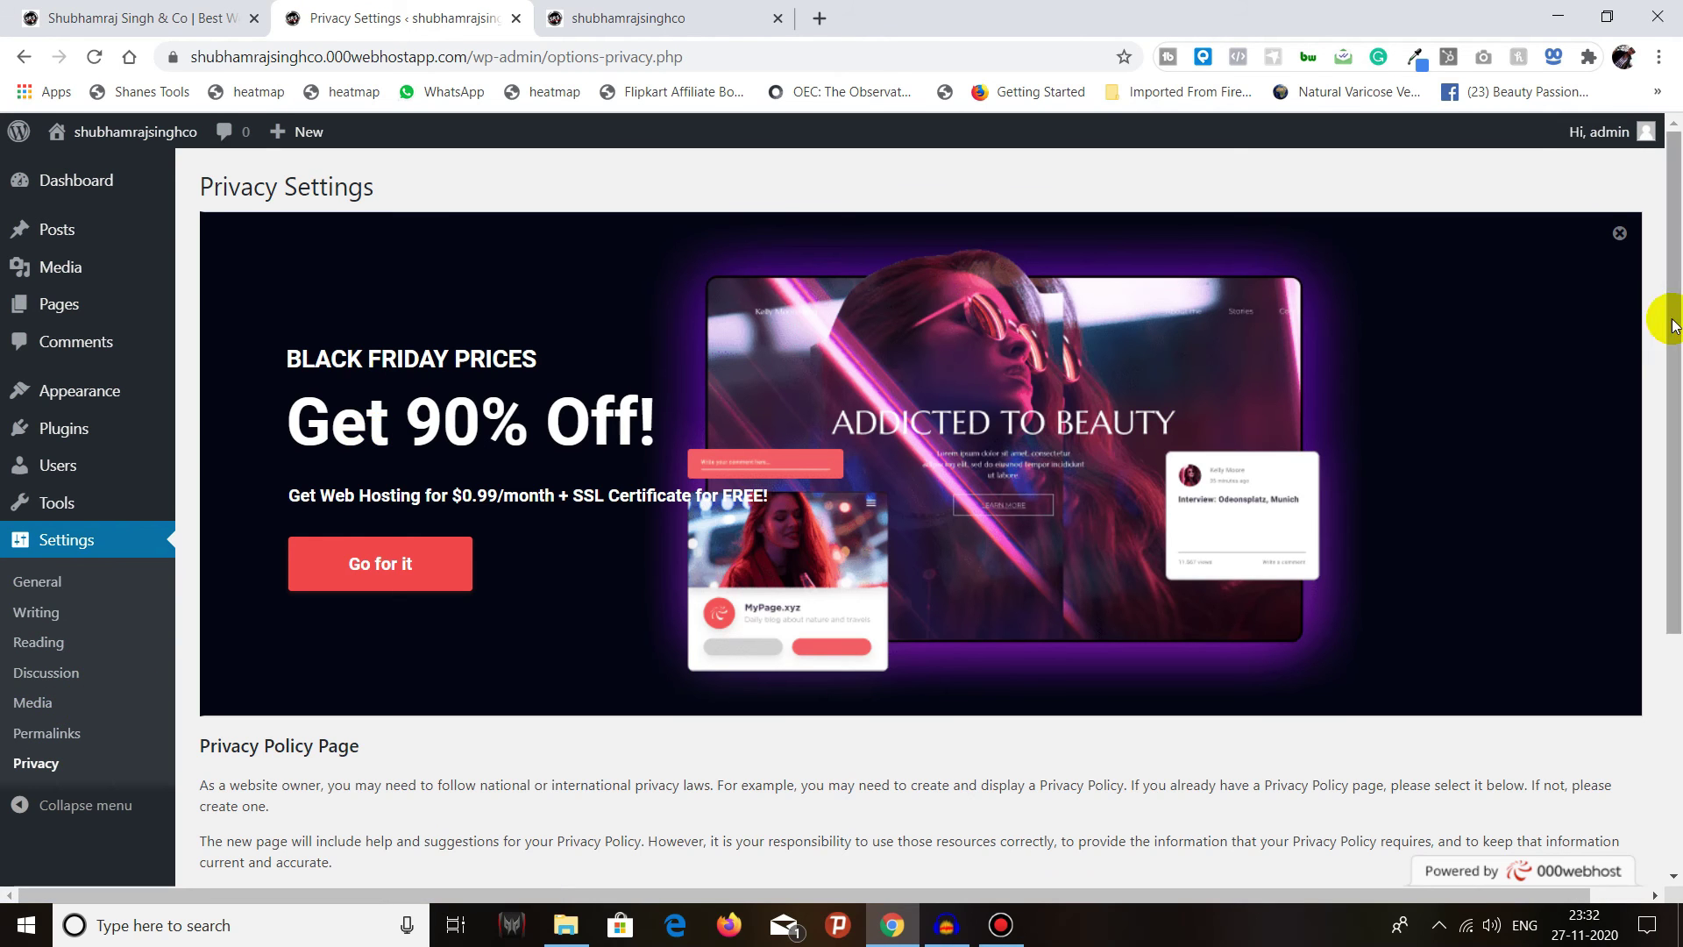
left_click(1620, 233)
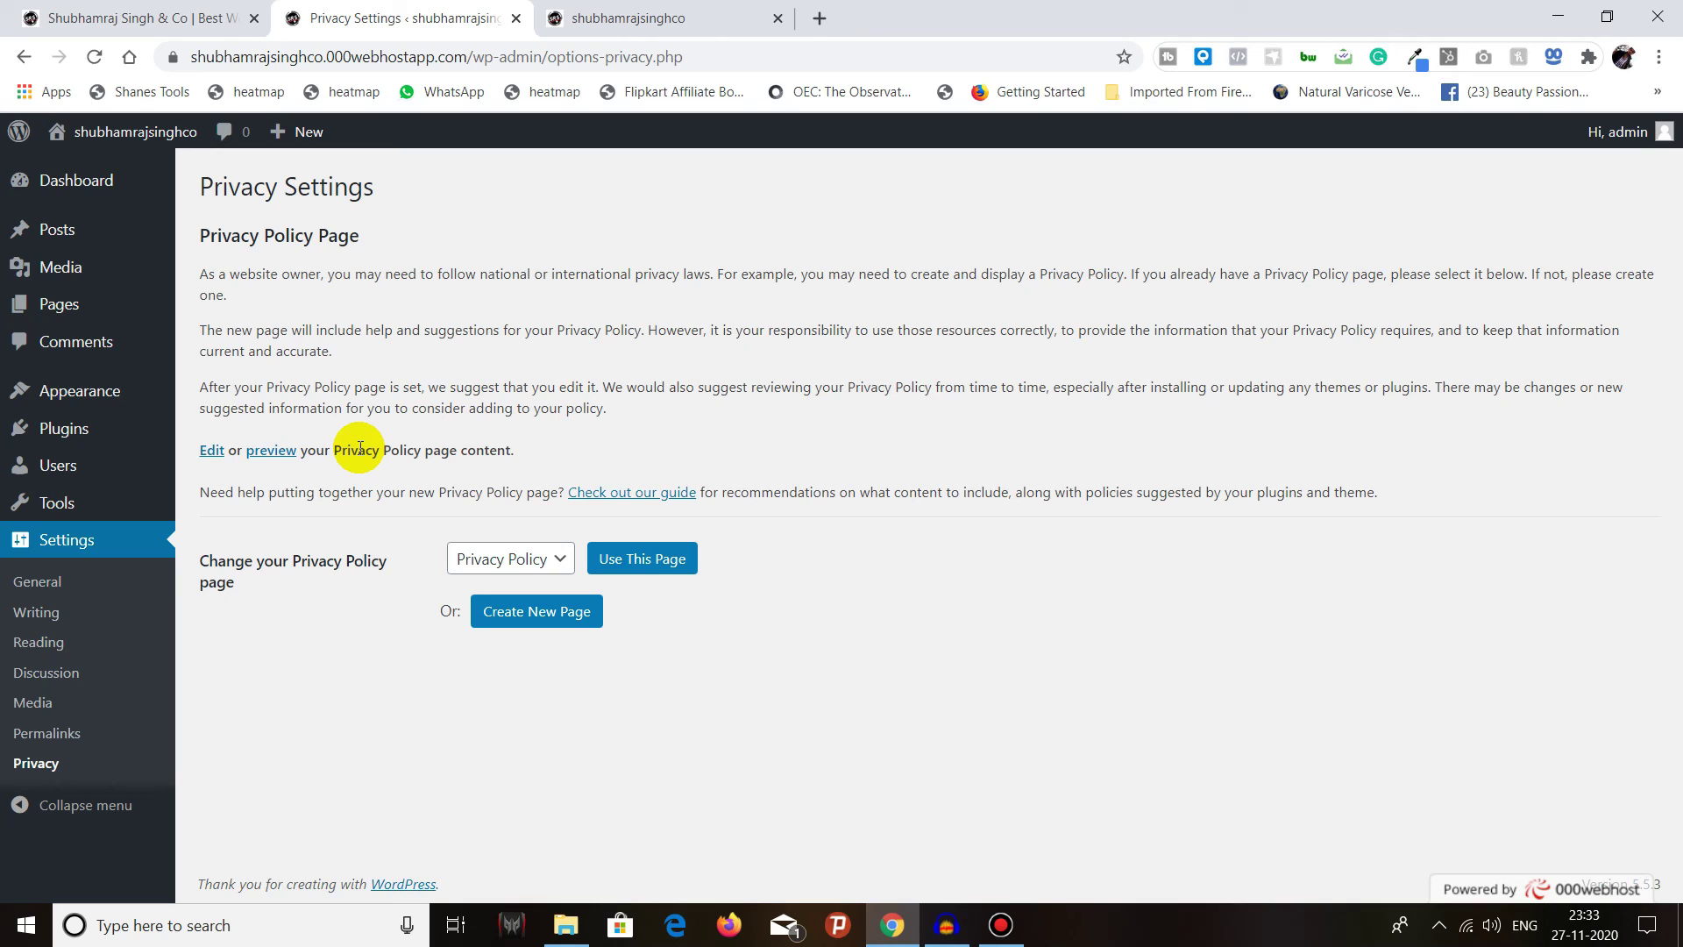
left_click(513, 560)
left_click(458, 562)
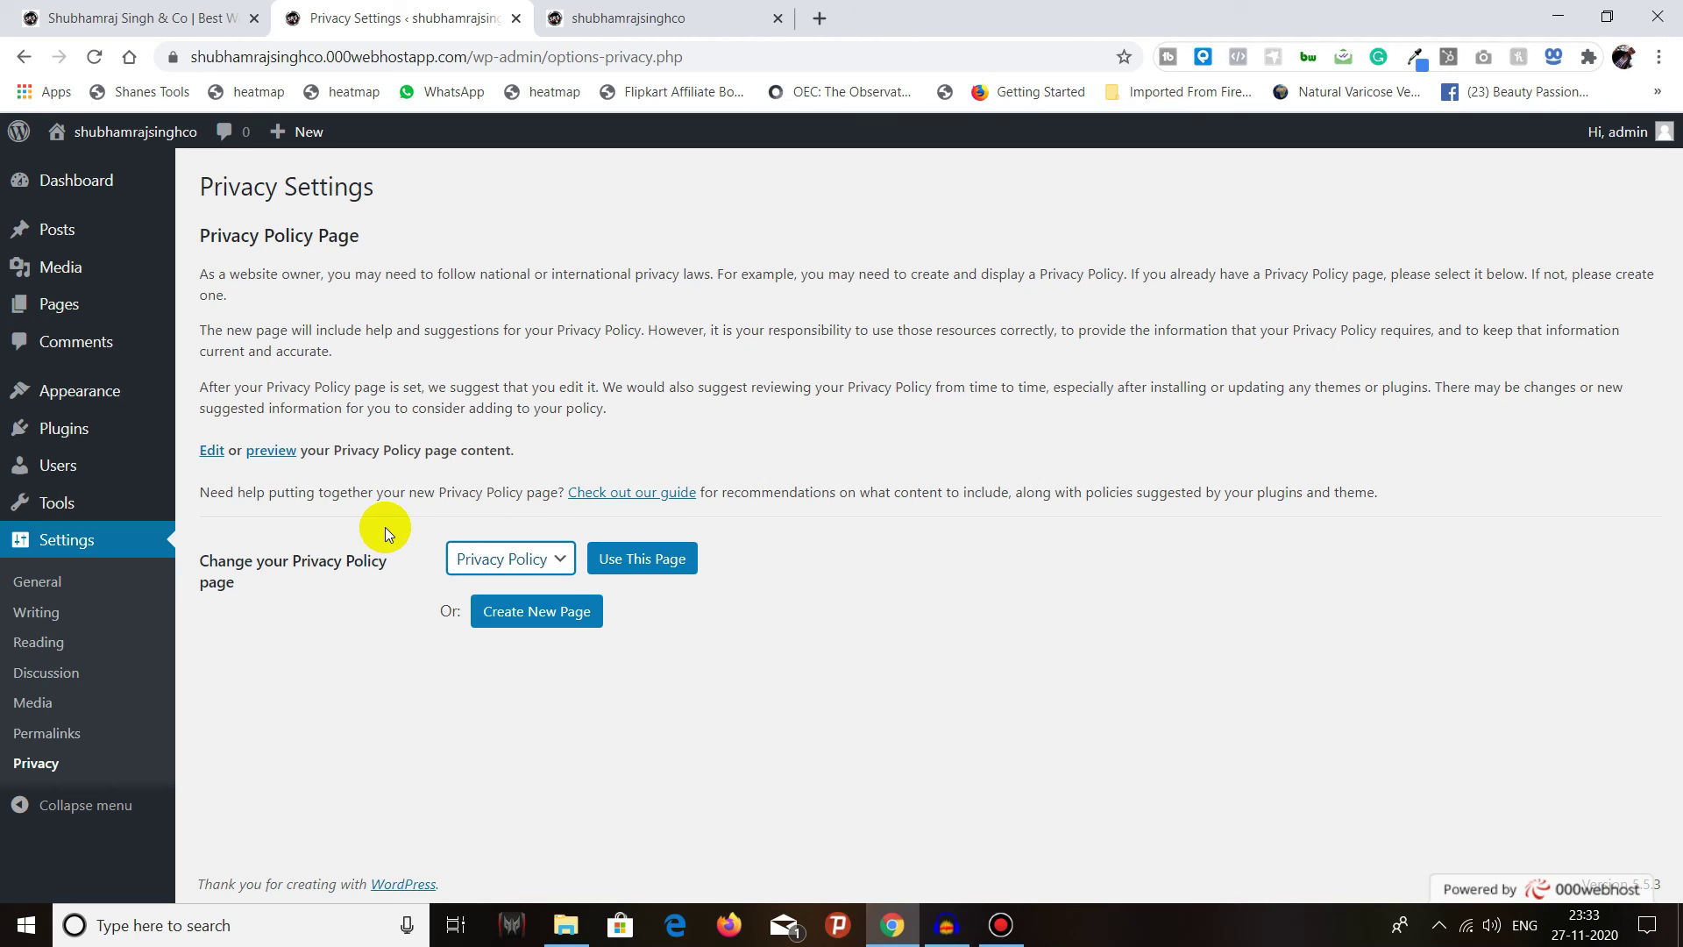
mouse_move(123, 192)
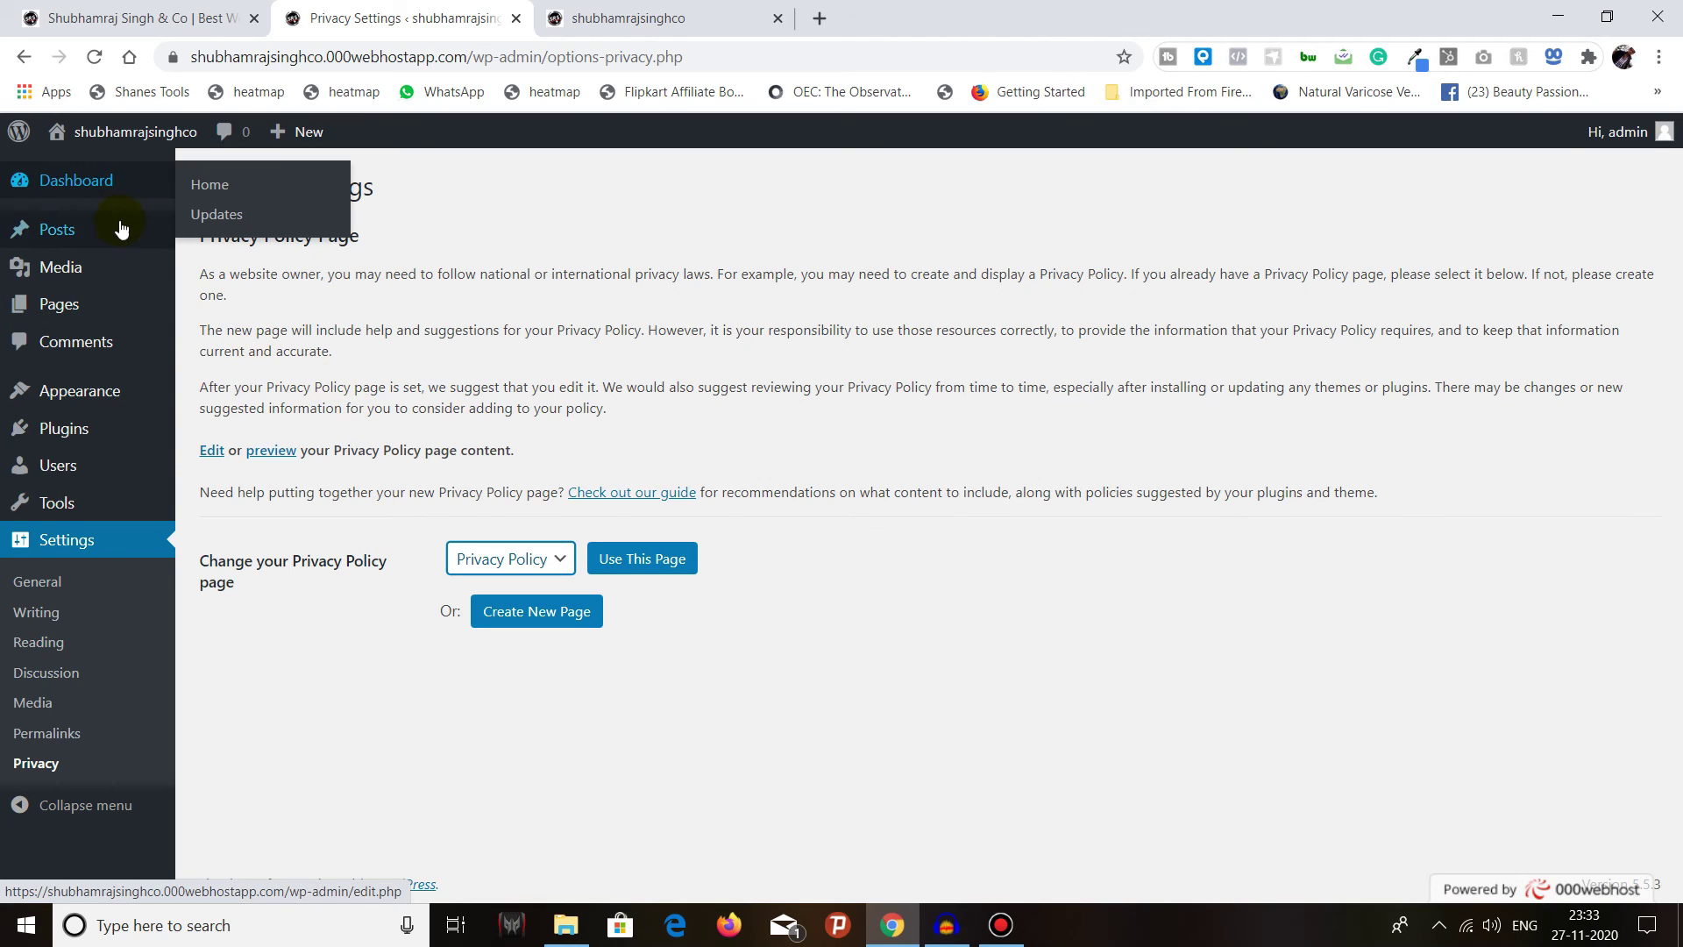